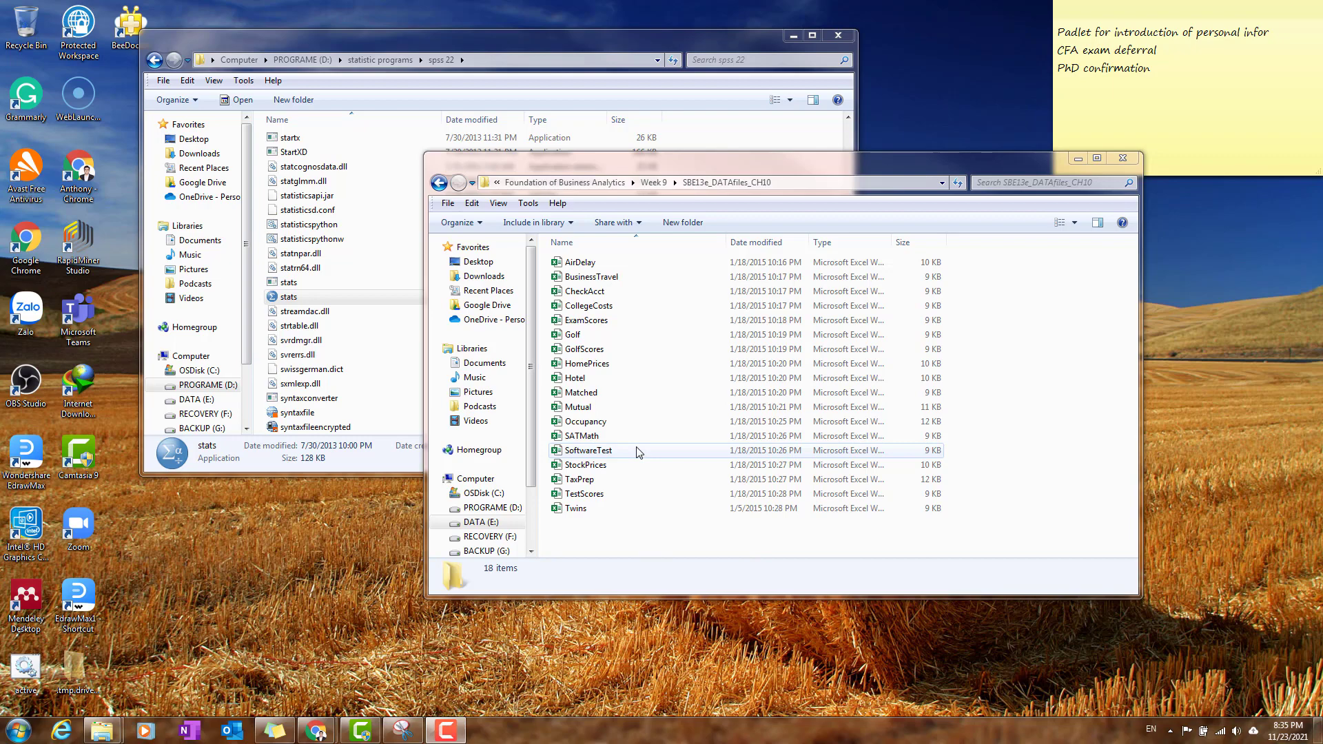
Open the SoftwareTest workbook in a maximized window and select the New column's data, B1:B13.
double_click(588, 451)
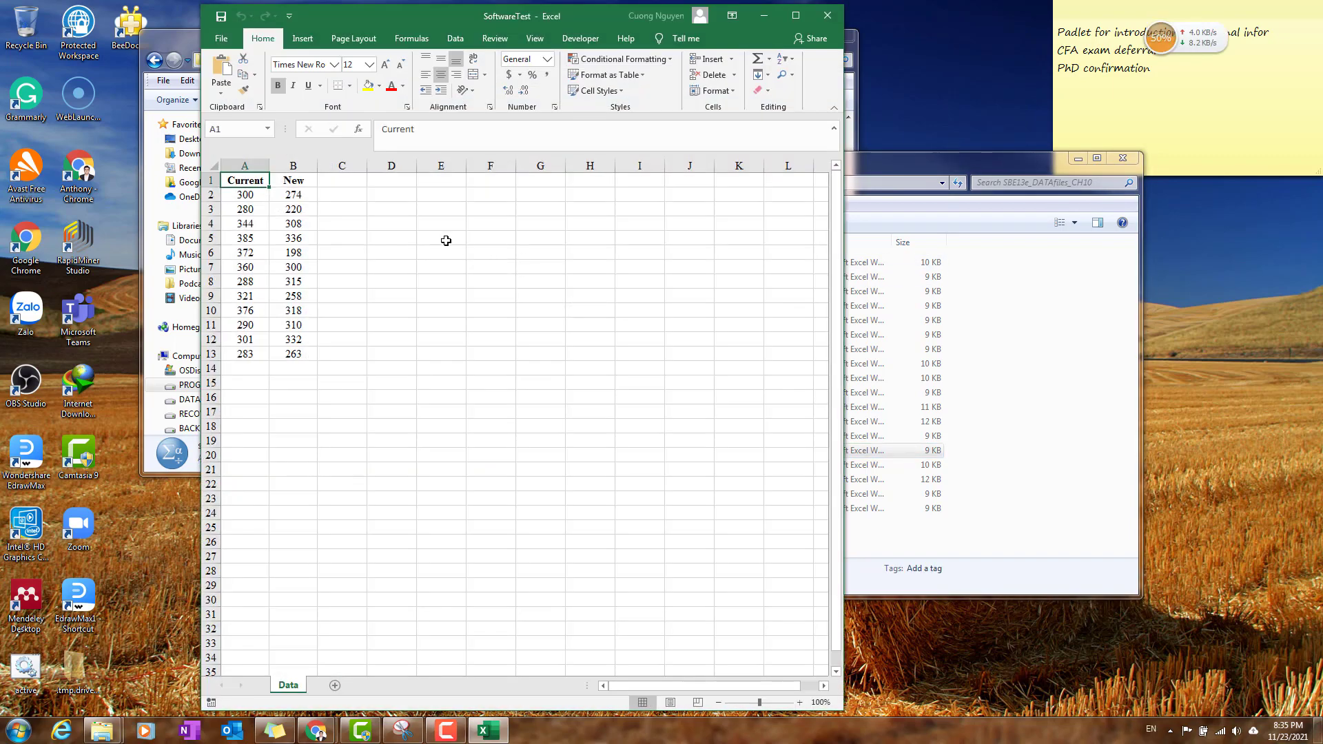
click(796, 15)
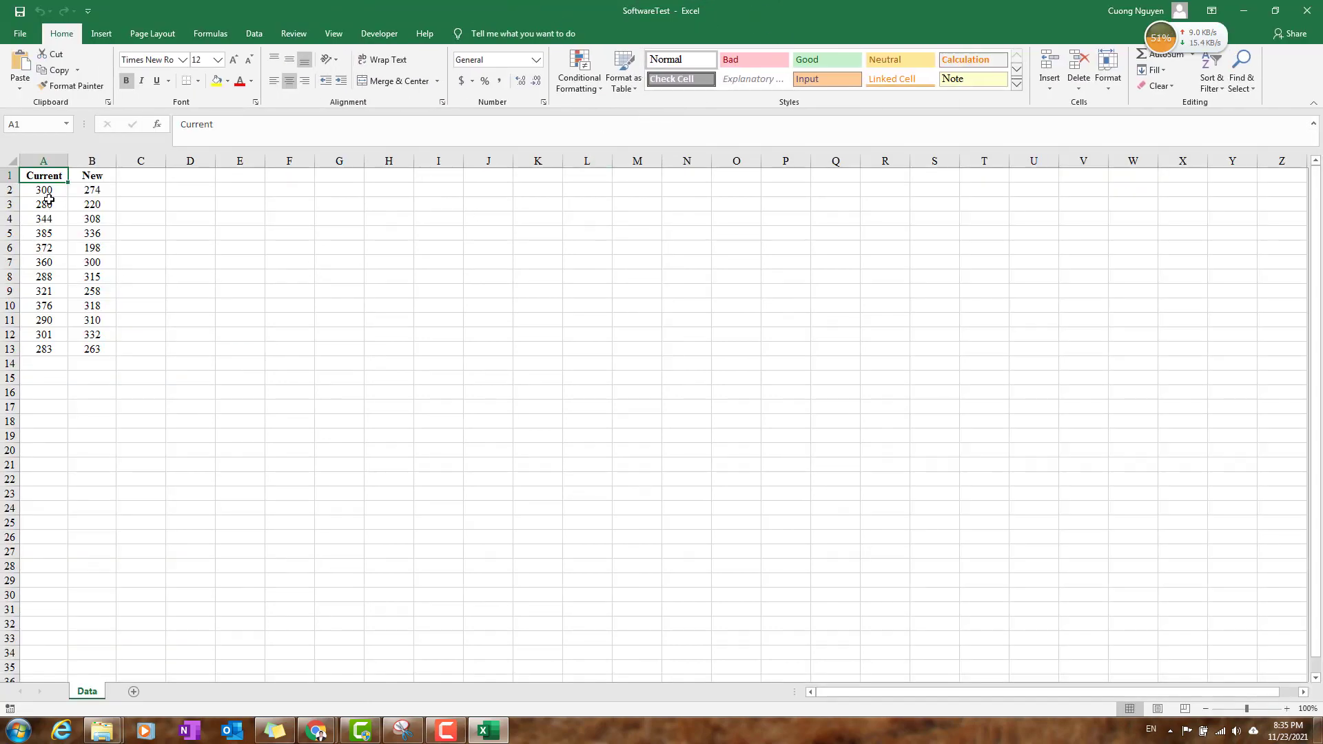
drag(92, 176, 97, 350)
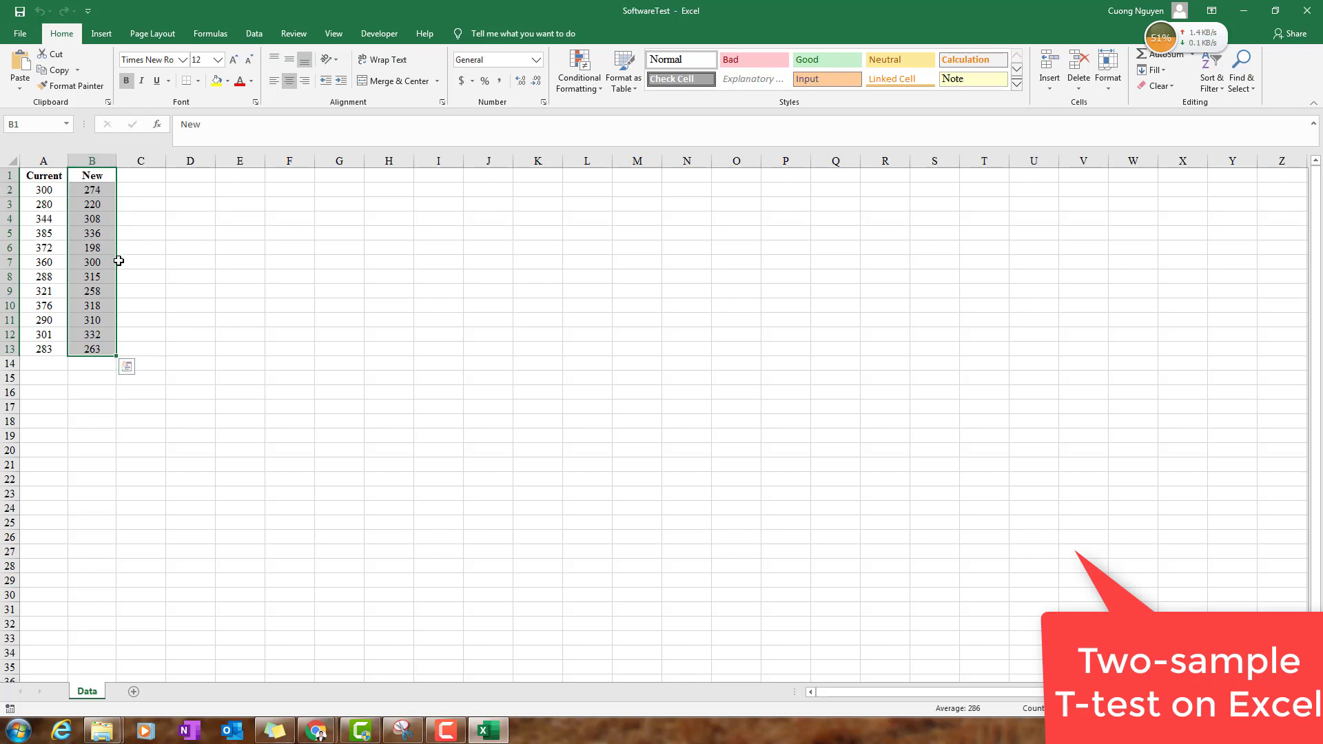
Enter "Compare the mean of the population of current and new software? (here, we just have the 2 samples)" in cell D2.
click(178, 192)
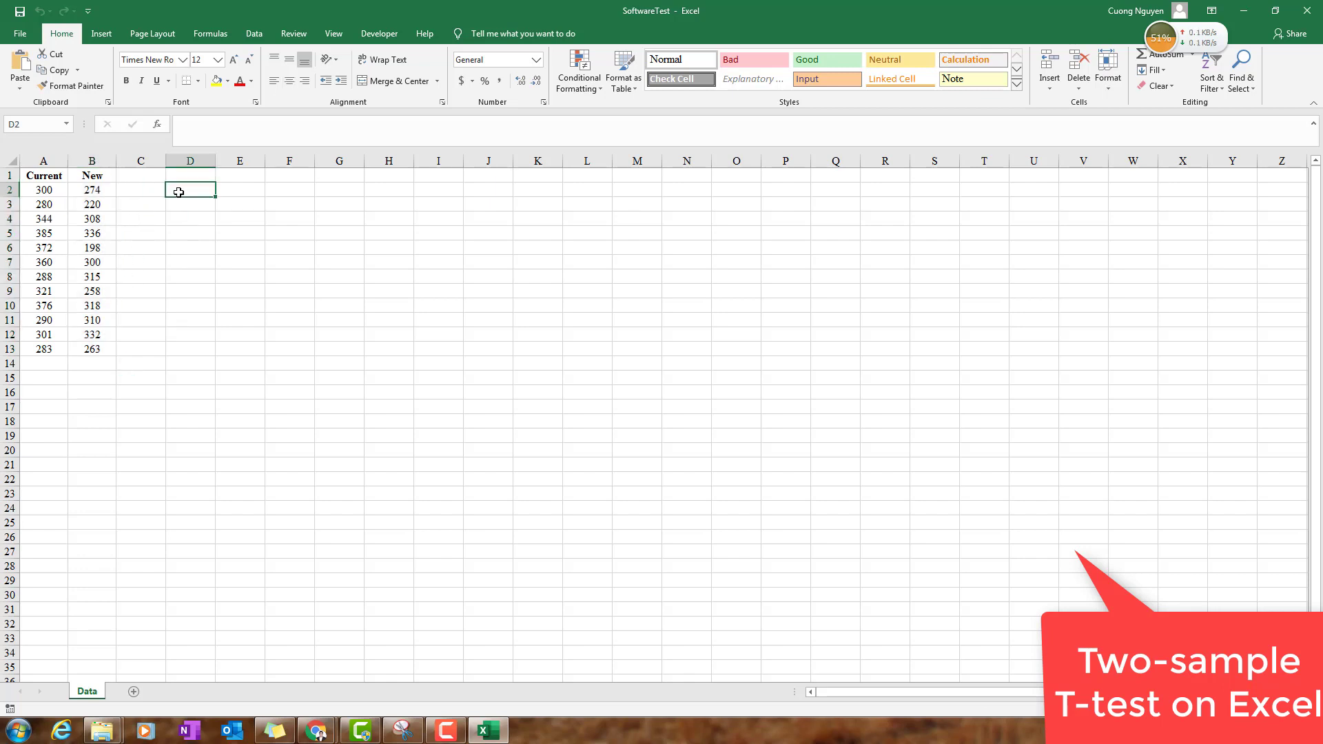
text(Comp)
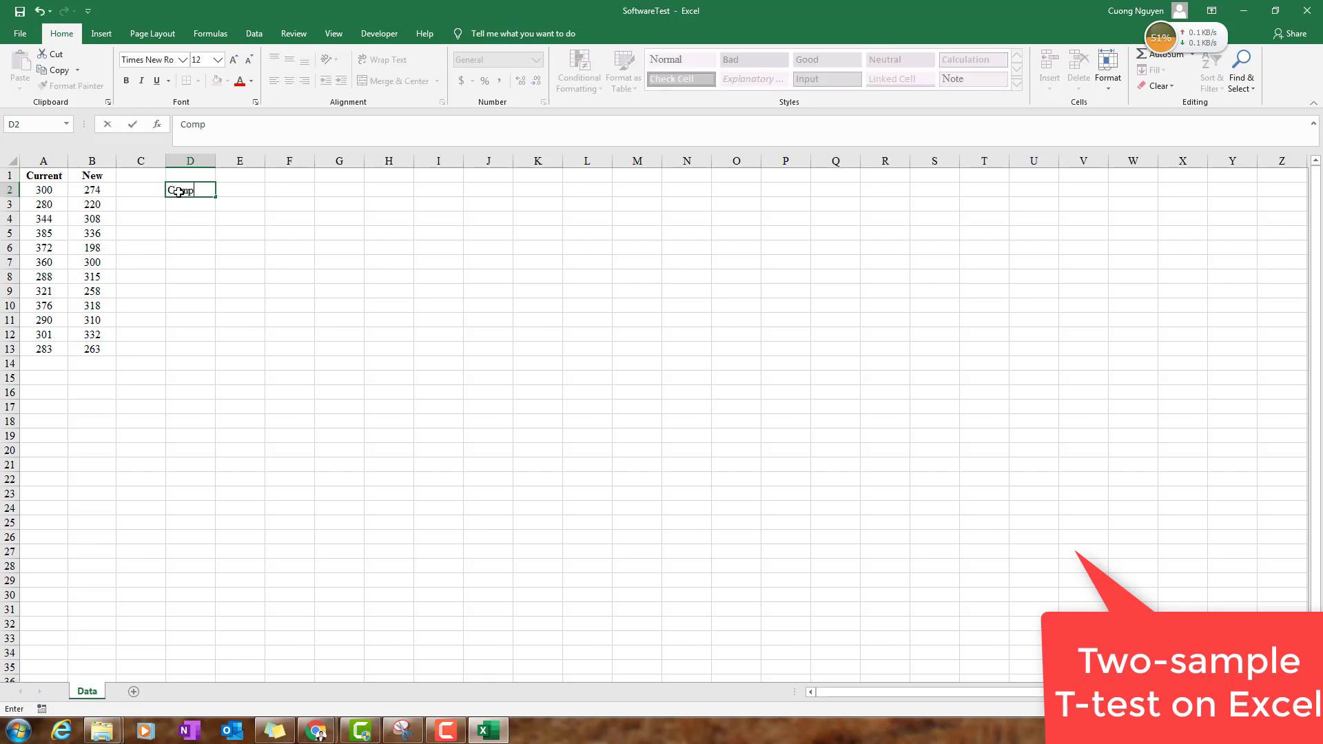
text(are the mean of the po)
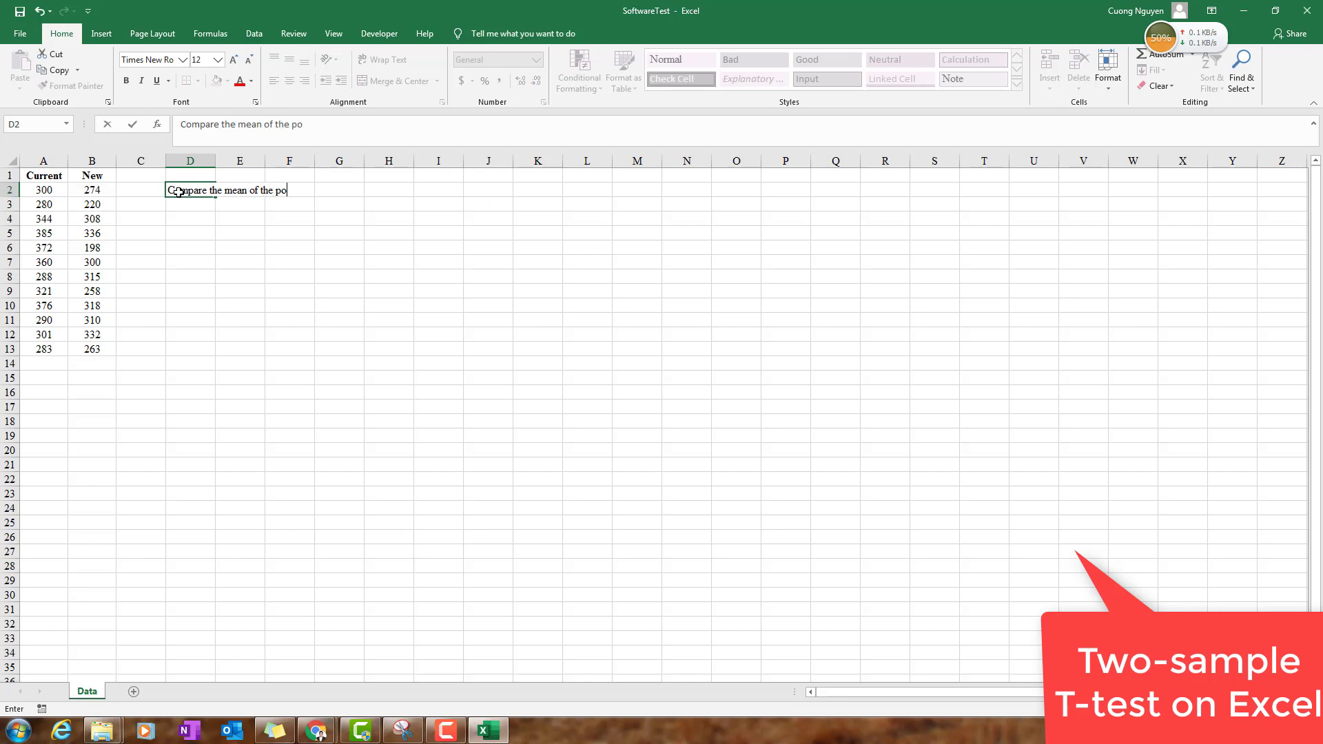
text(pulation of current and)
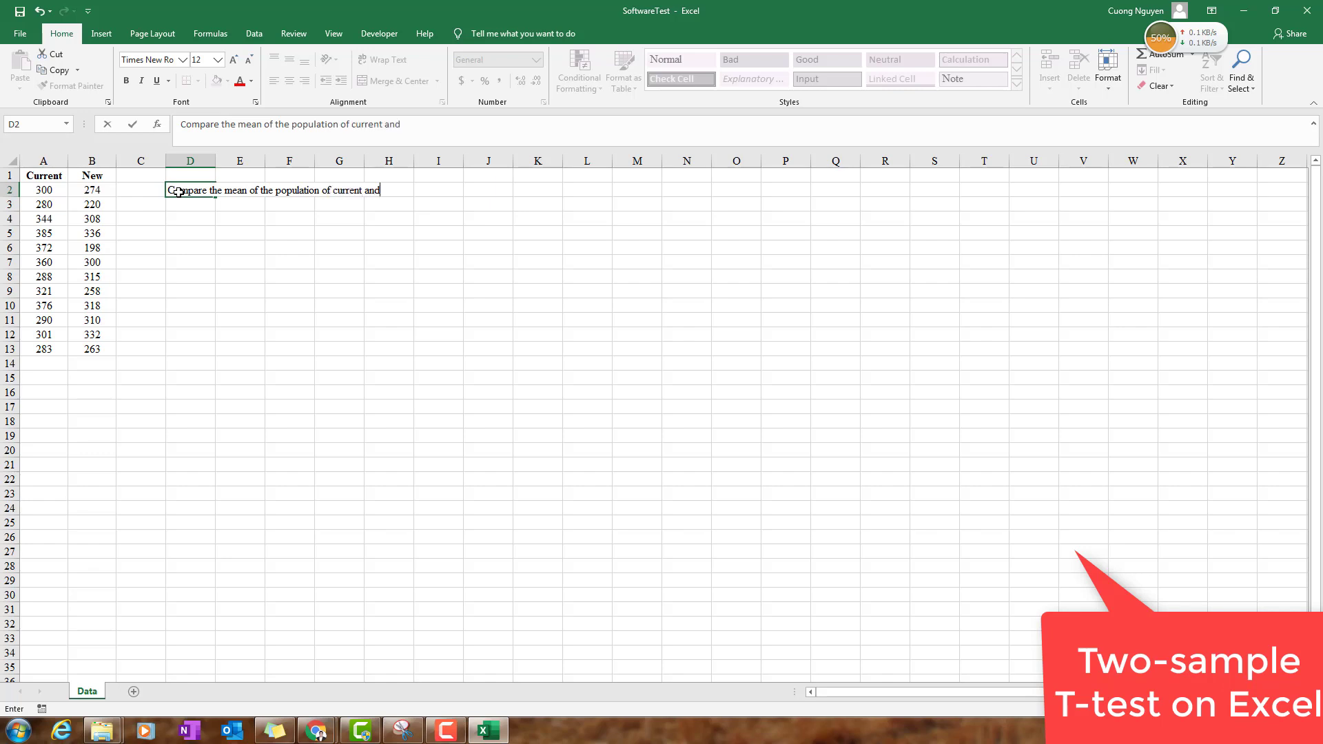
text( new software? (here,)
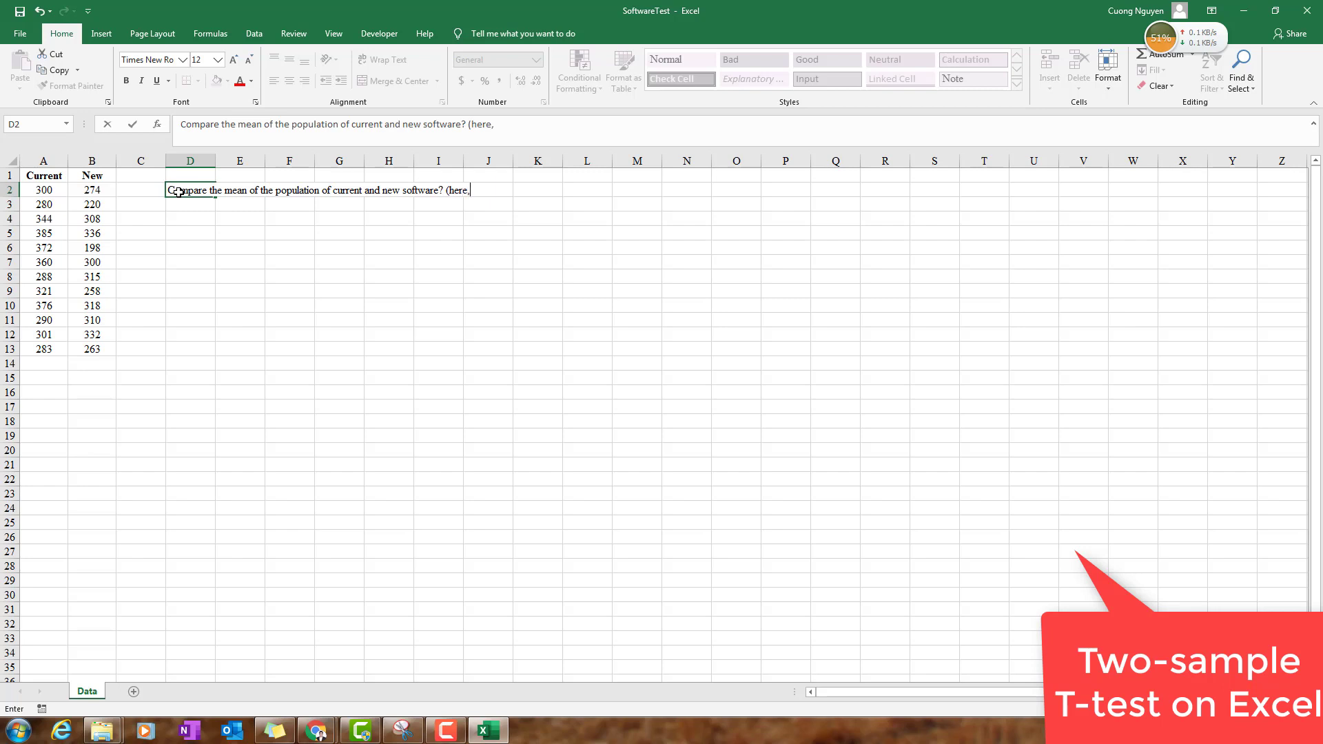
text( we just have the 2 s)
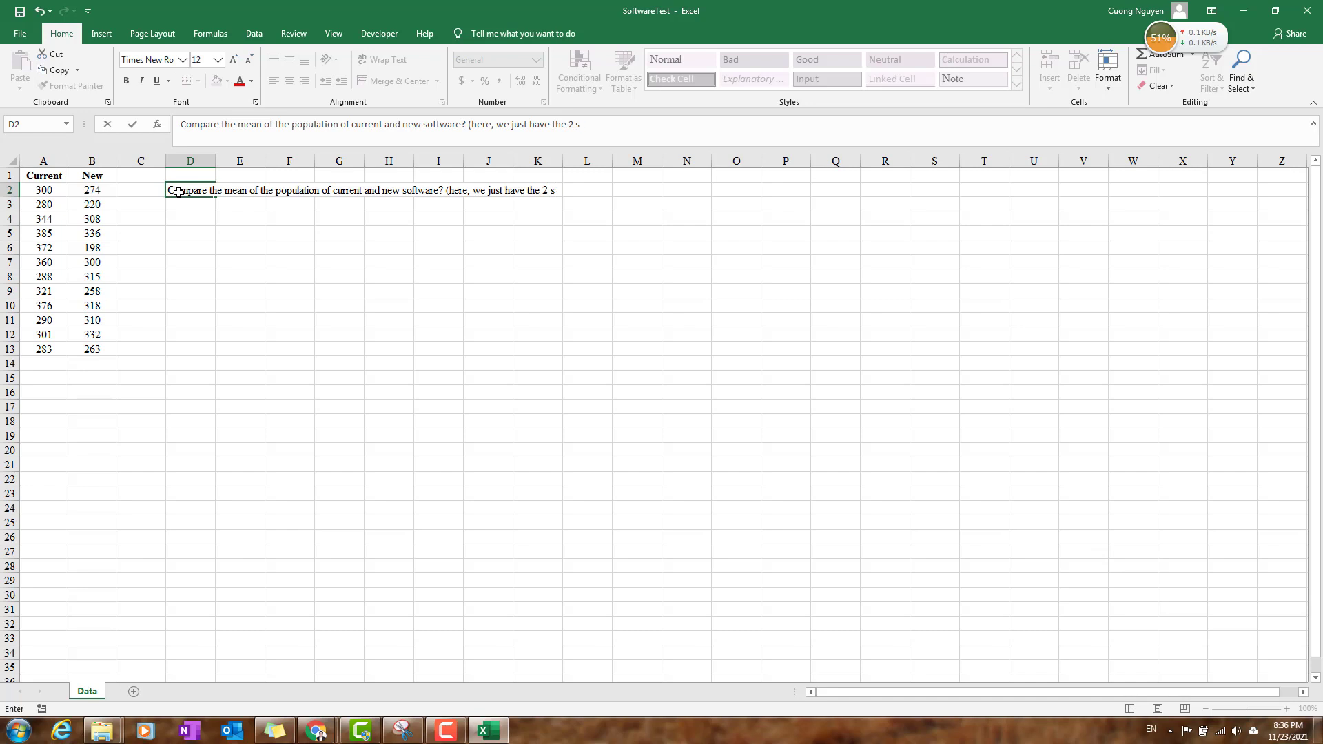
text(amples))
key(Return)
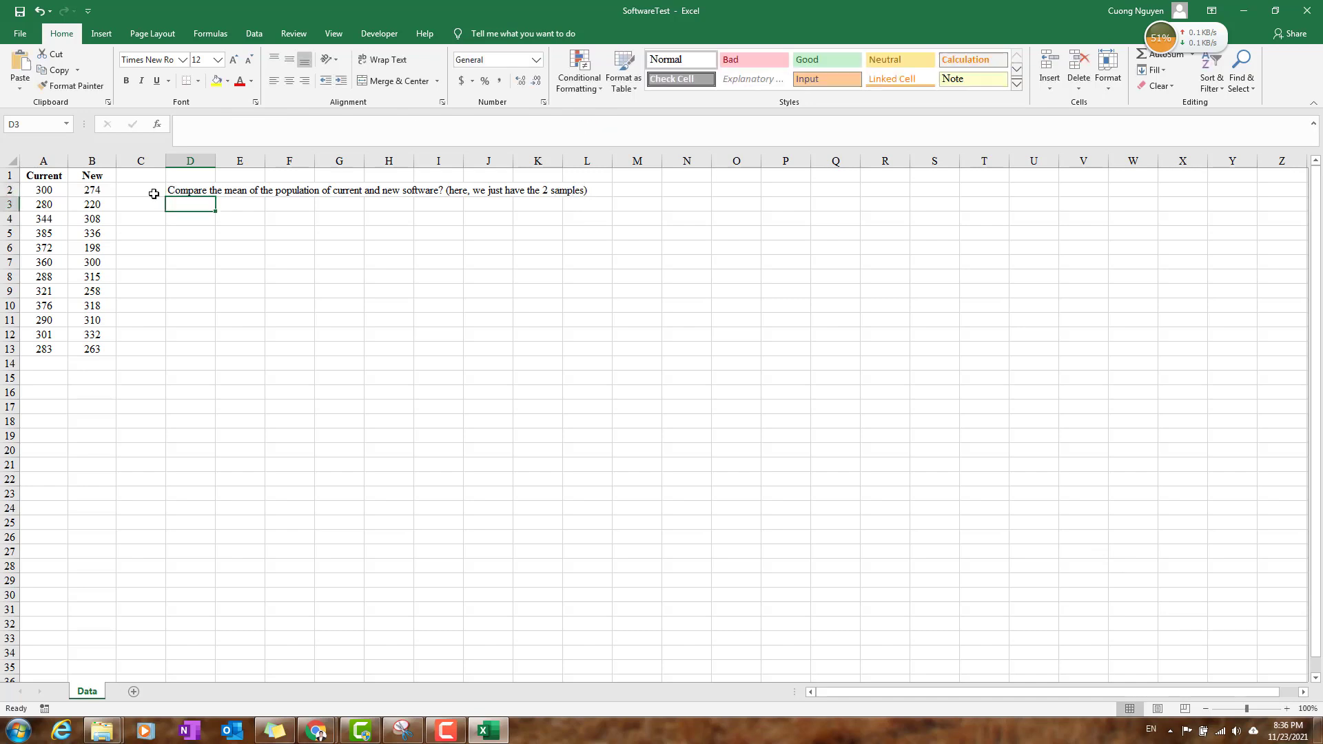
Review the Current and New sample columns.
drag(62, 175, 52, 363)
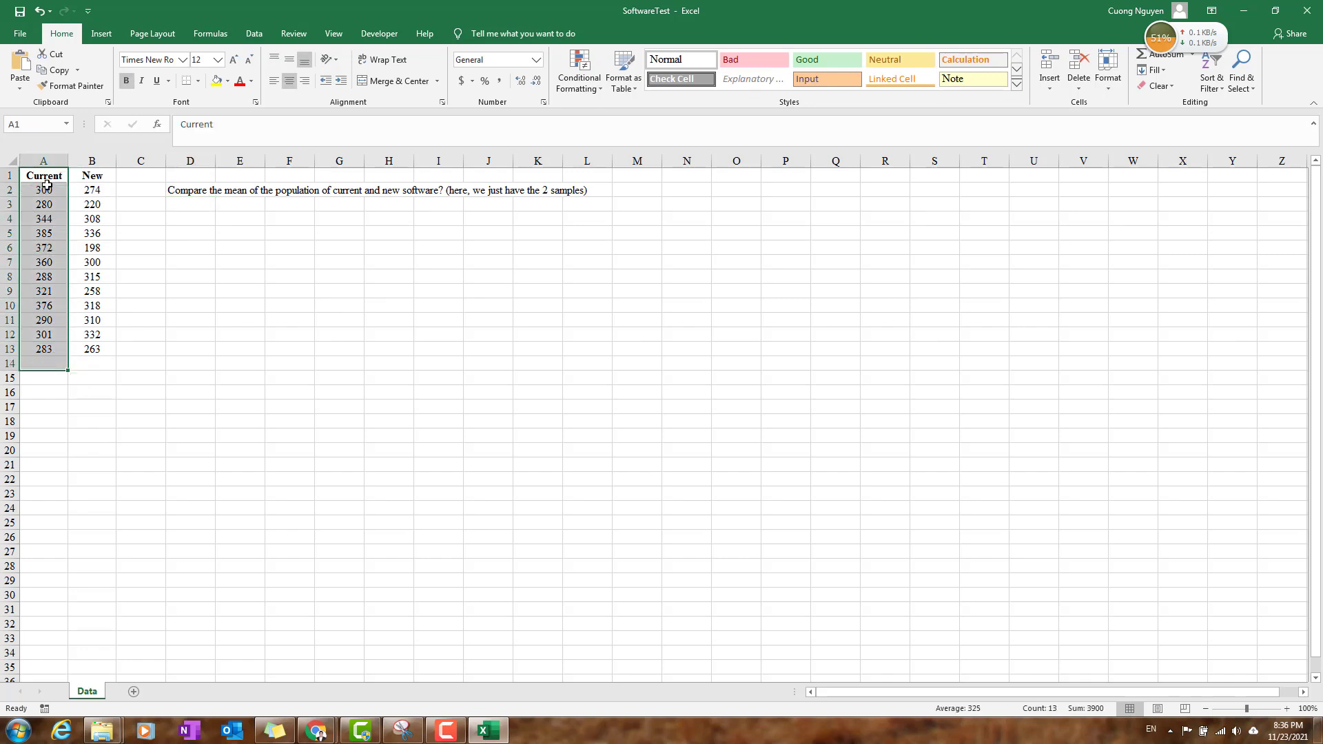
drag(97, 174, 106, 372)
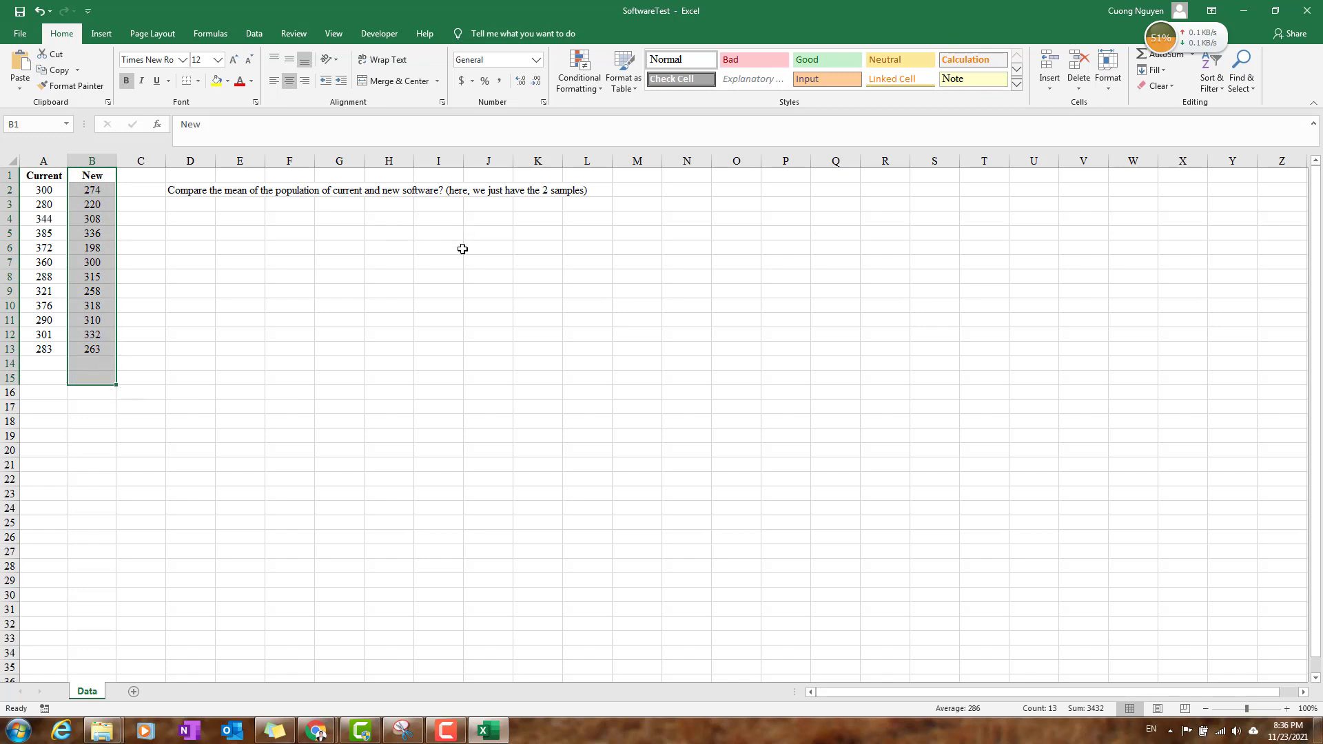
click(50, 192)
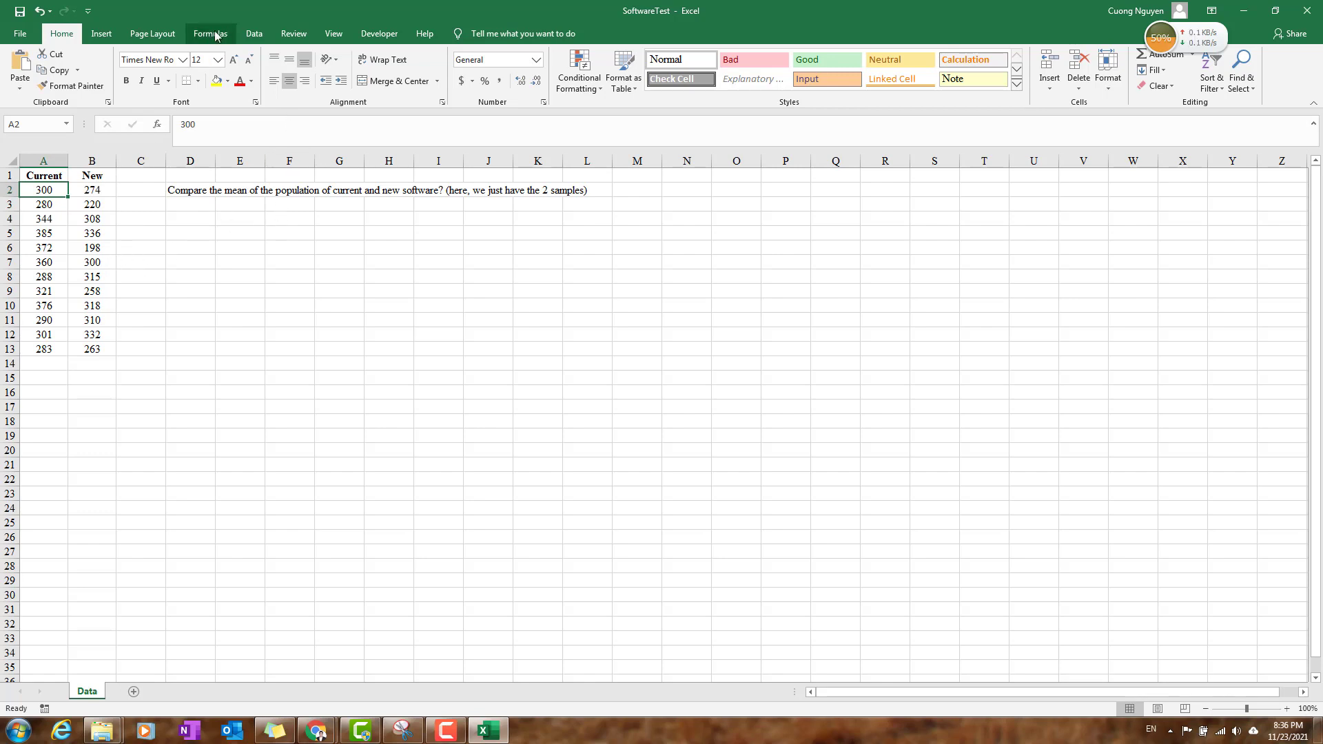
Start the "t-Test: Two-Sample Assuming Unequal Variances" analysis from the Data Analysis tools.
click(251, 33)
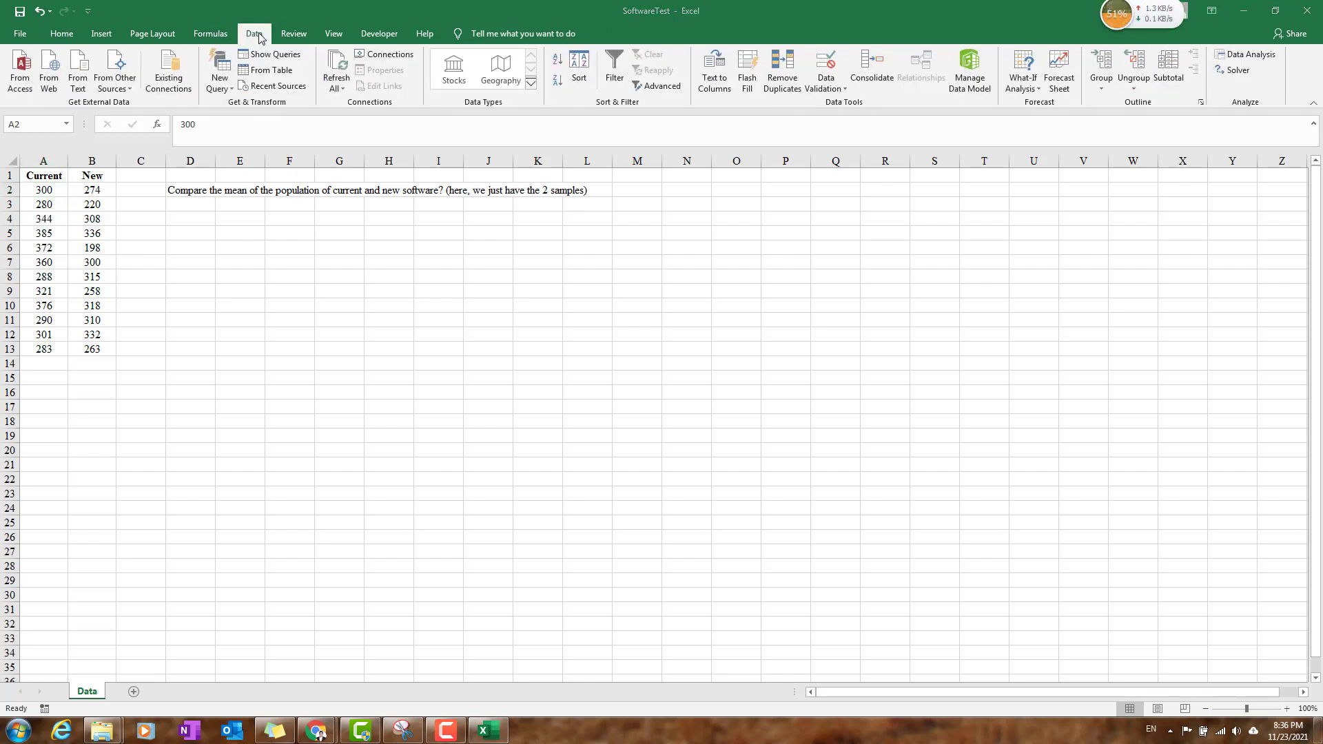
click(1261, 58)
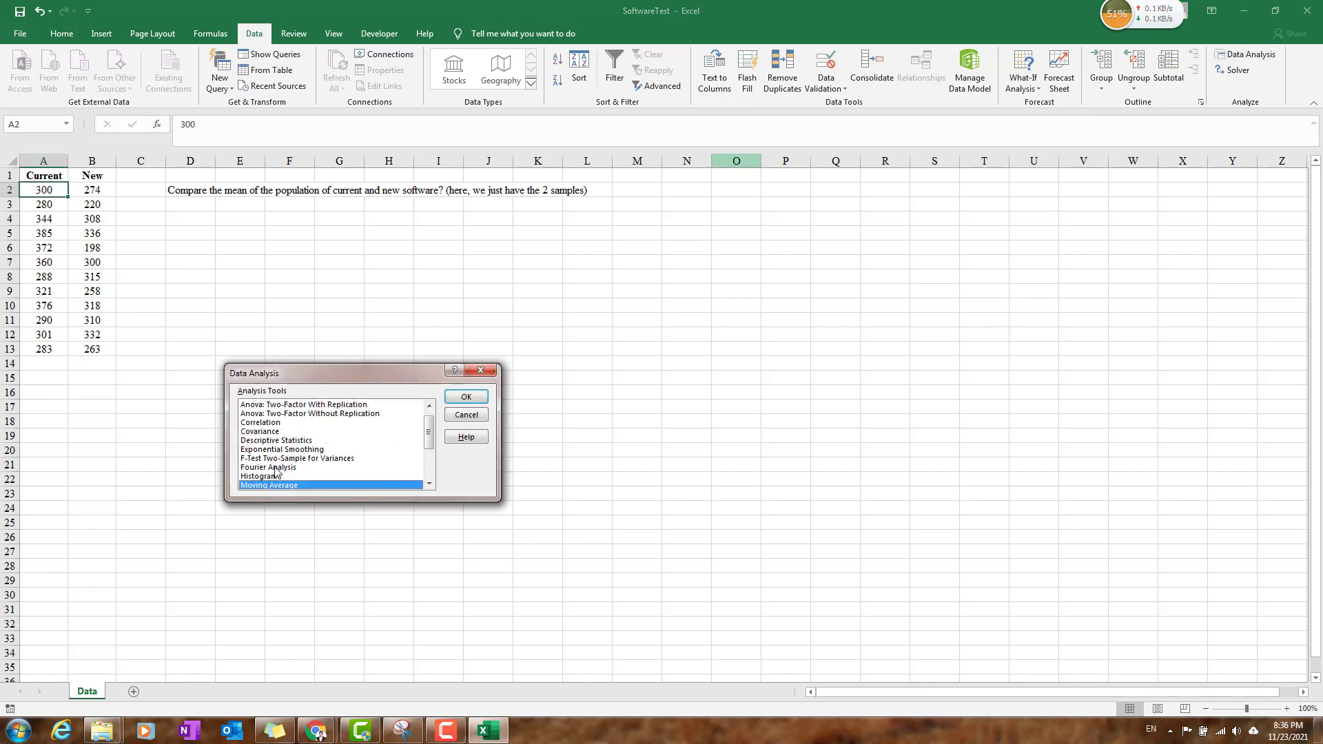
scroll(294, 455, down, 2)
scroll(294, 452, down, 1)
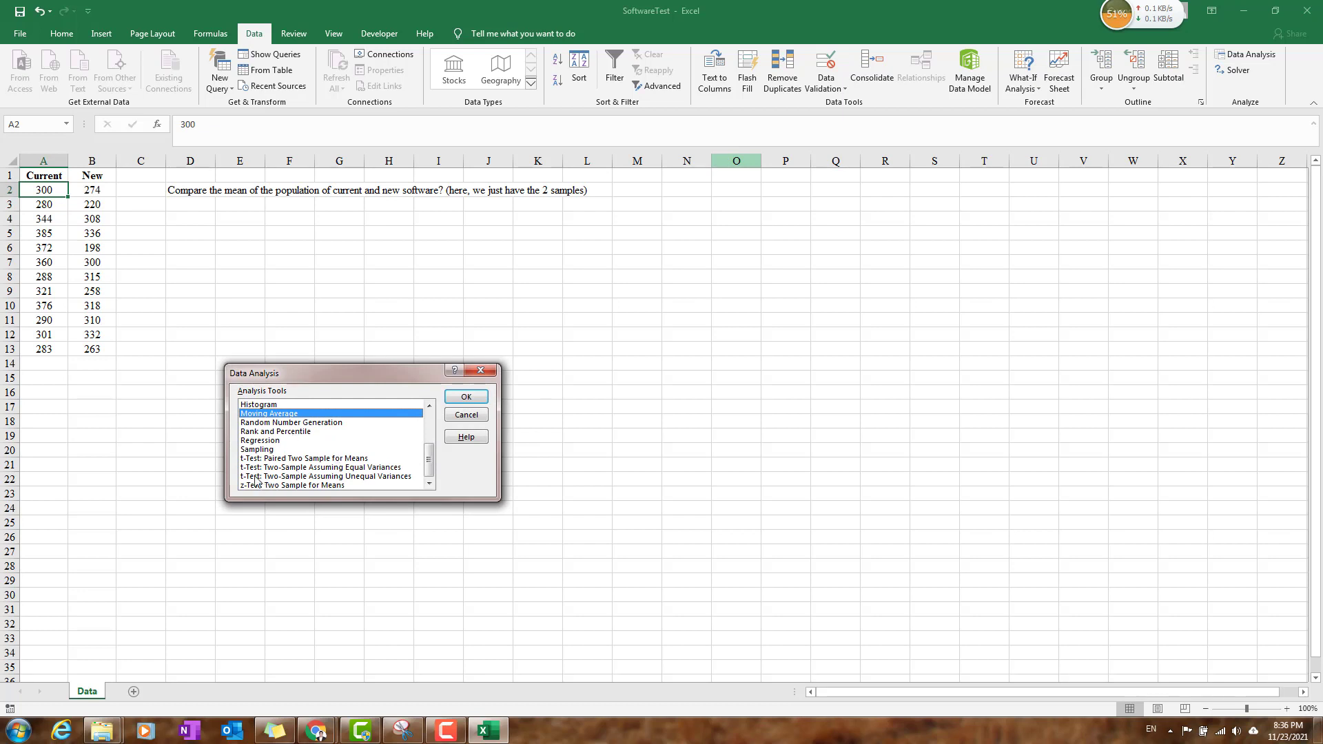
click(317, 477)
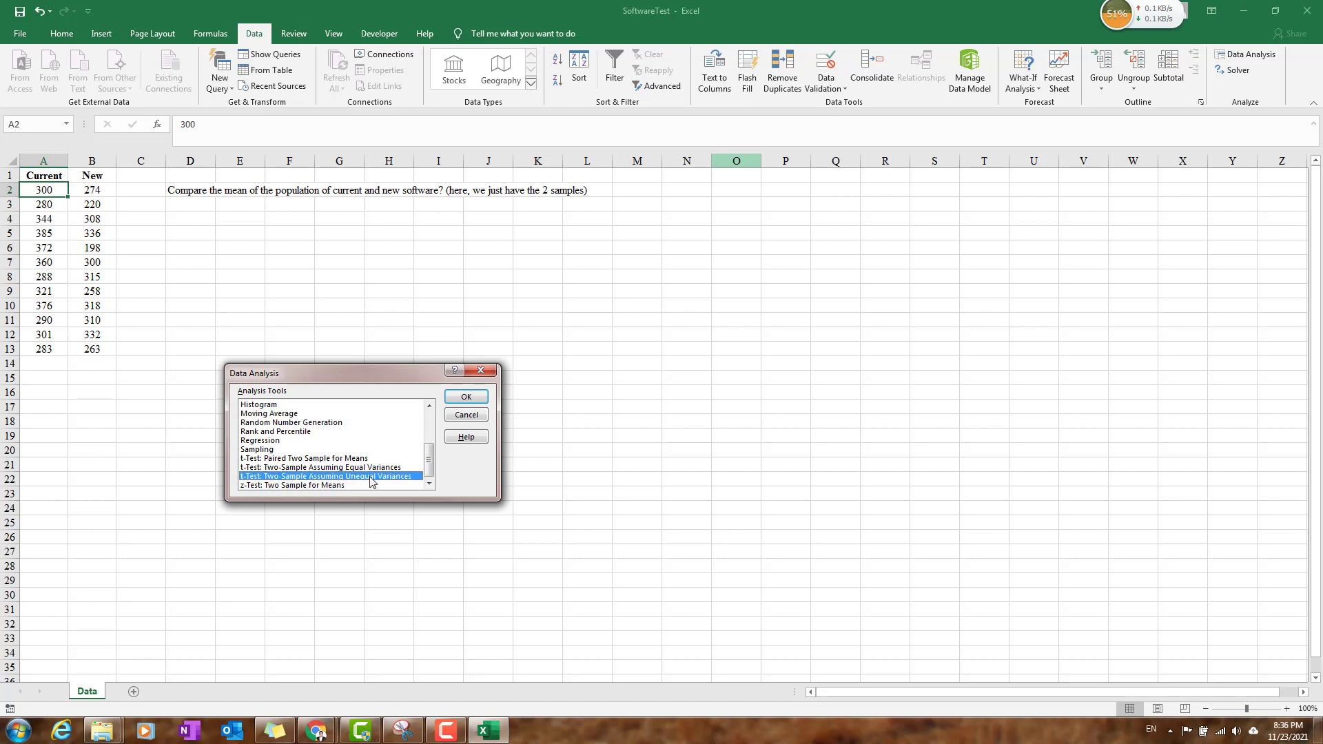
click(467, 397)
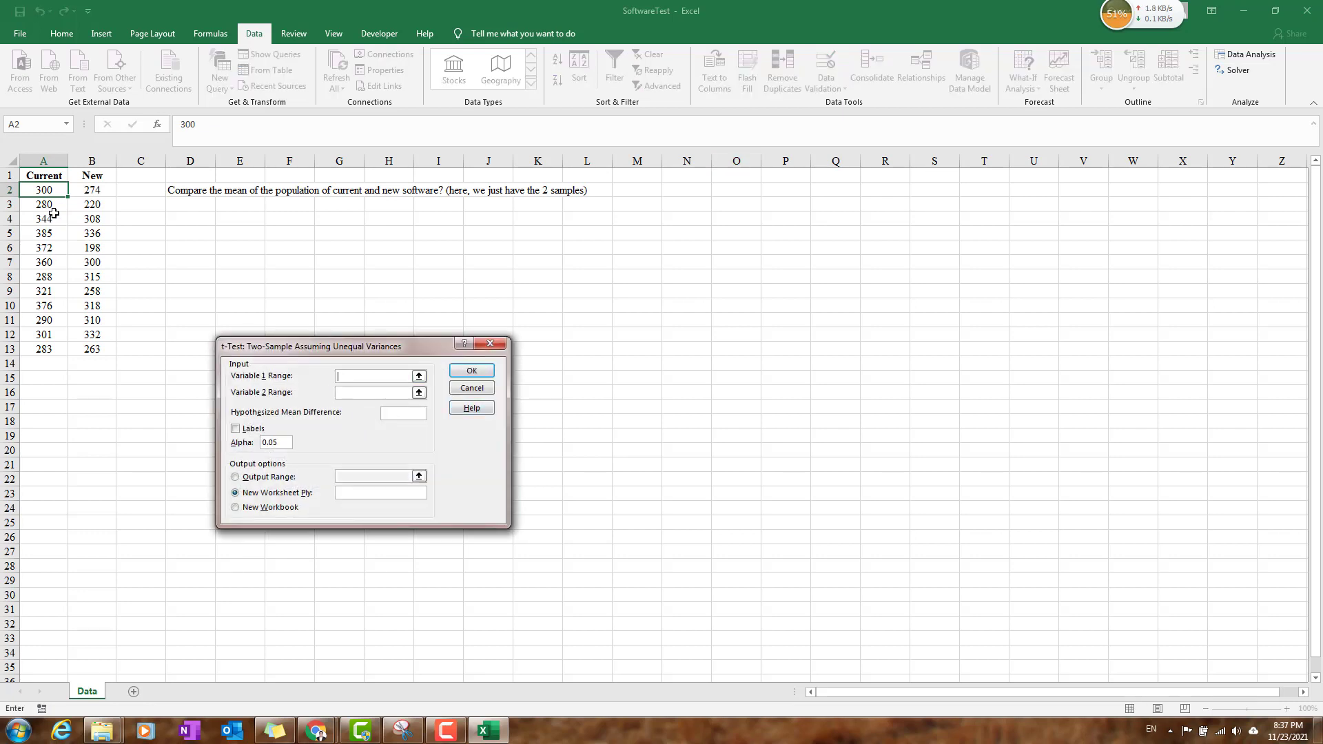
Set the t-test's Variable 1 range to A1:A13 and its Variable 2 range to B1:B13.
click(52, 172)
drag(52, 172, 45, 350)
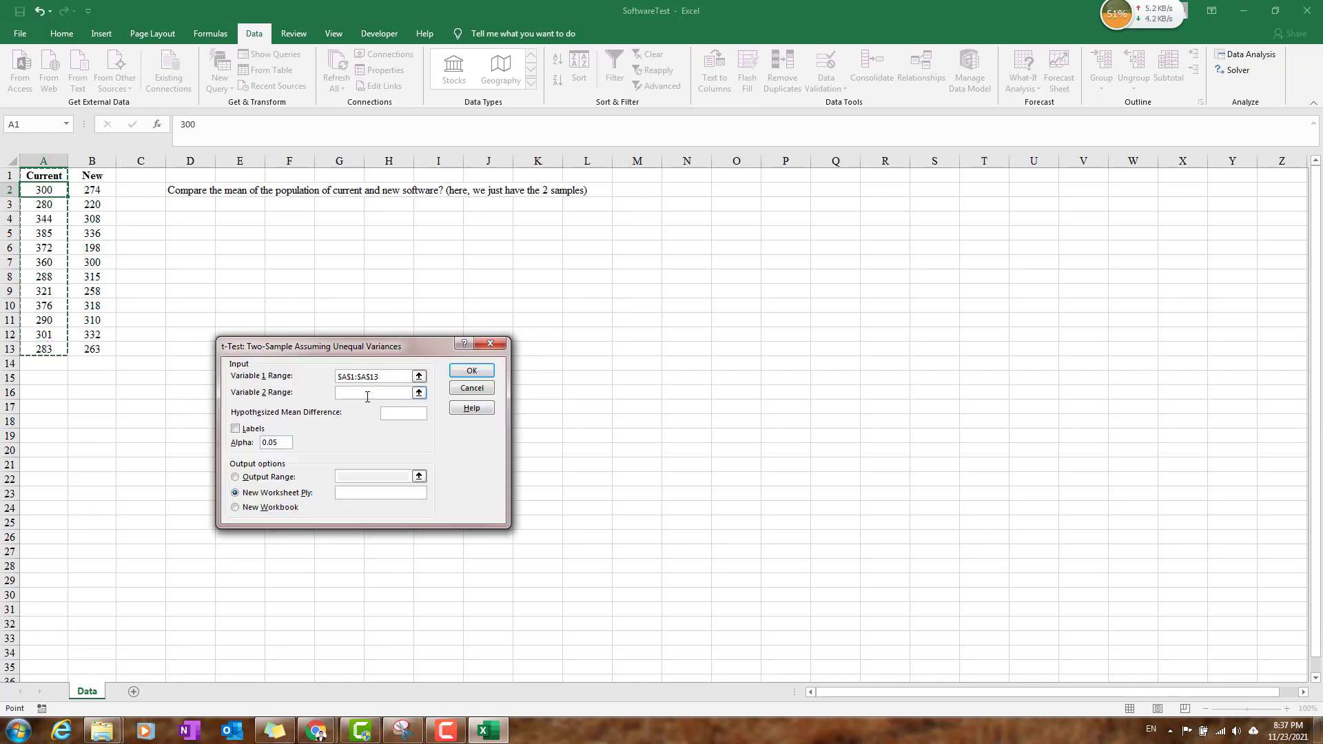
click(368, 397)
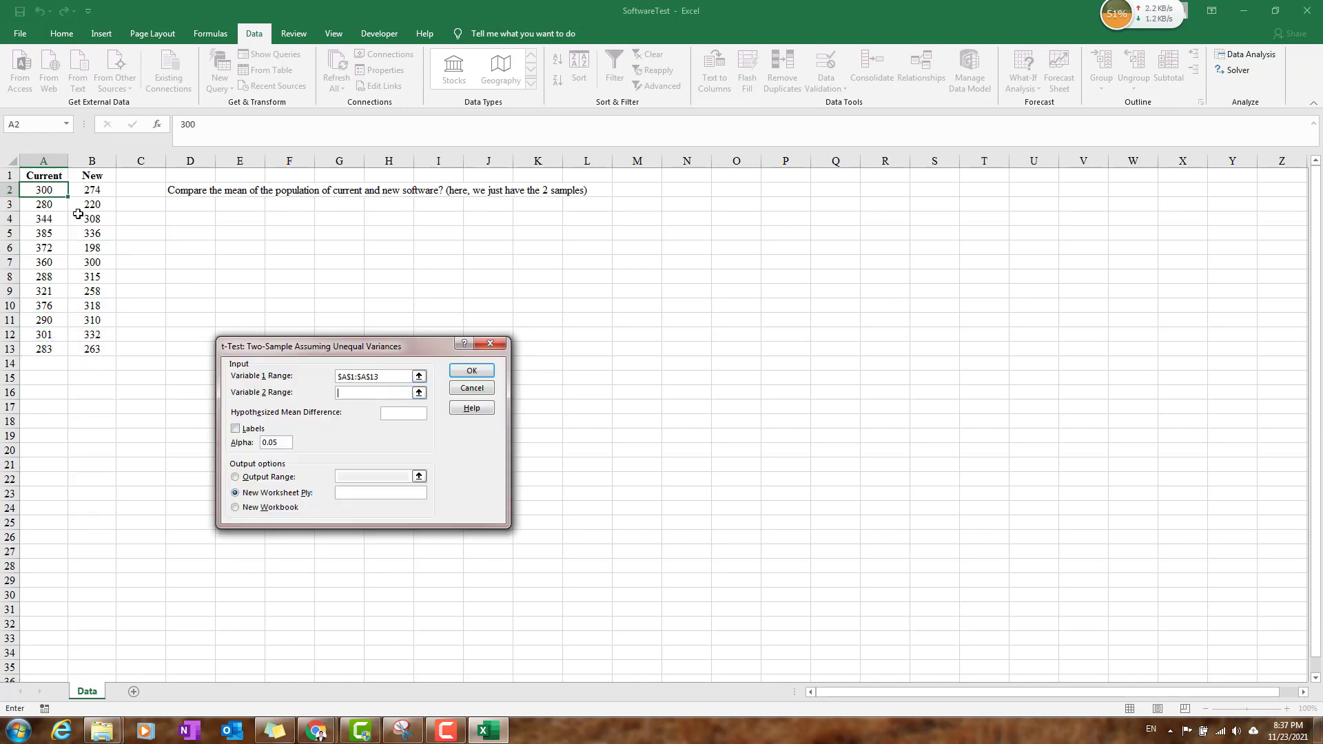
drag(87, 174, 92, 349)
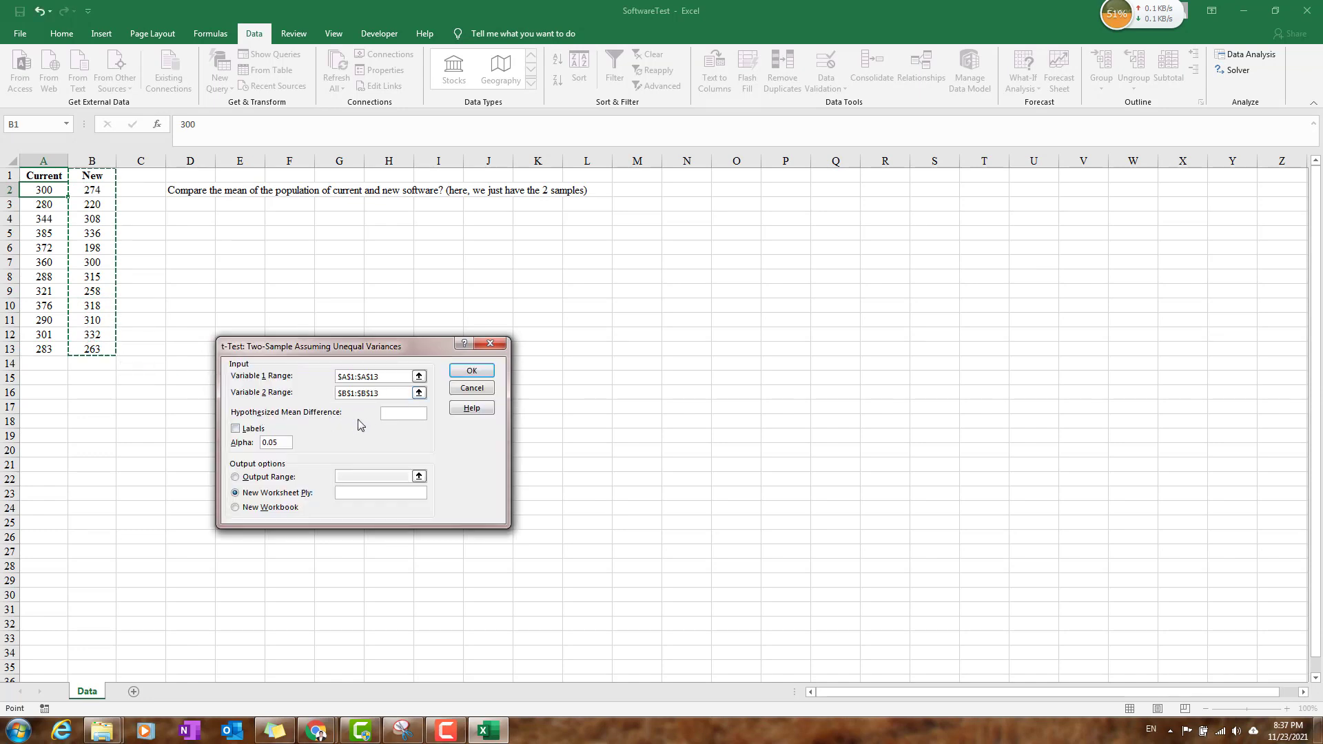
Set the hypothesized mean difference to 0 and mark the input ranges as including labels.
click(420, 416)
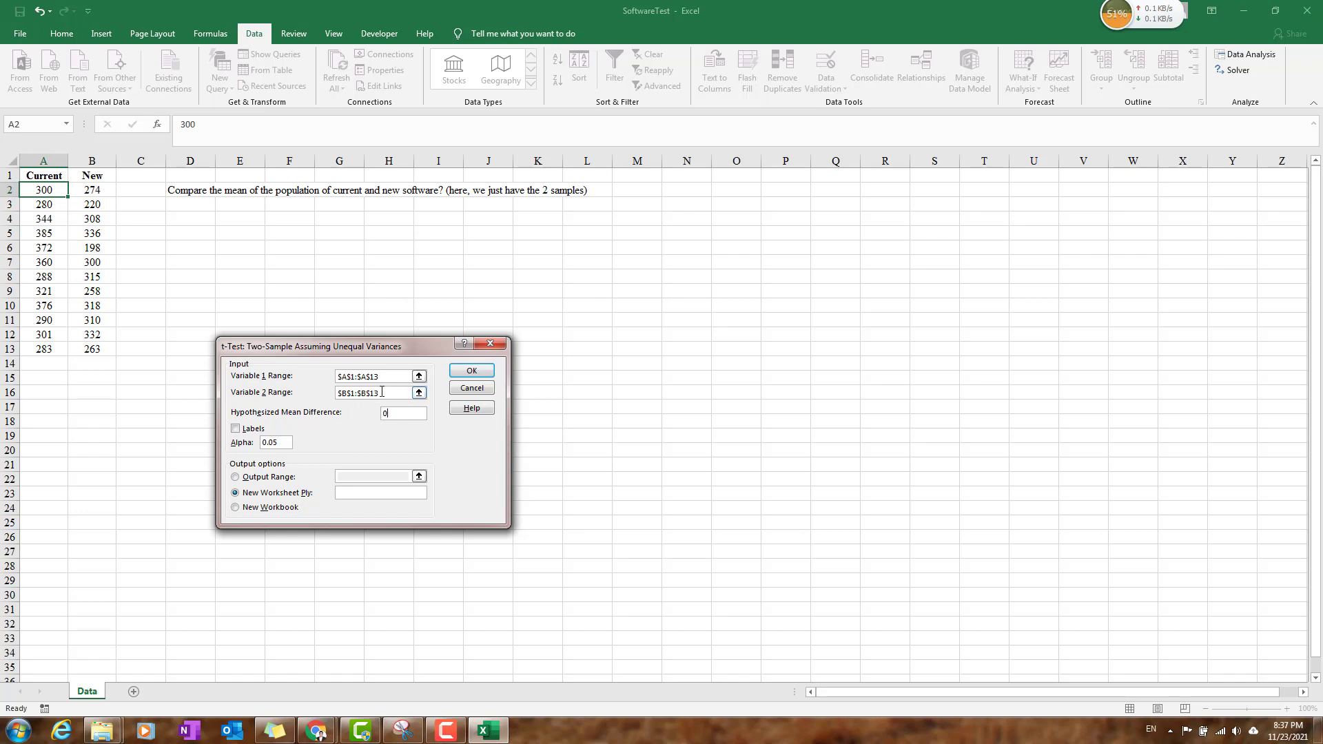
click(383, 415)
click(240, 433)
Set the output range to cell D4 and run the t-test.
click(245, 478)
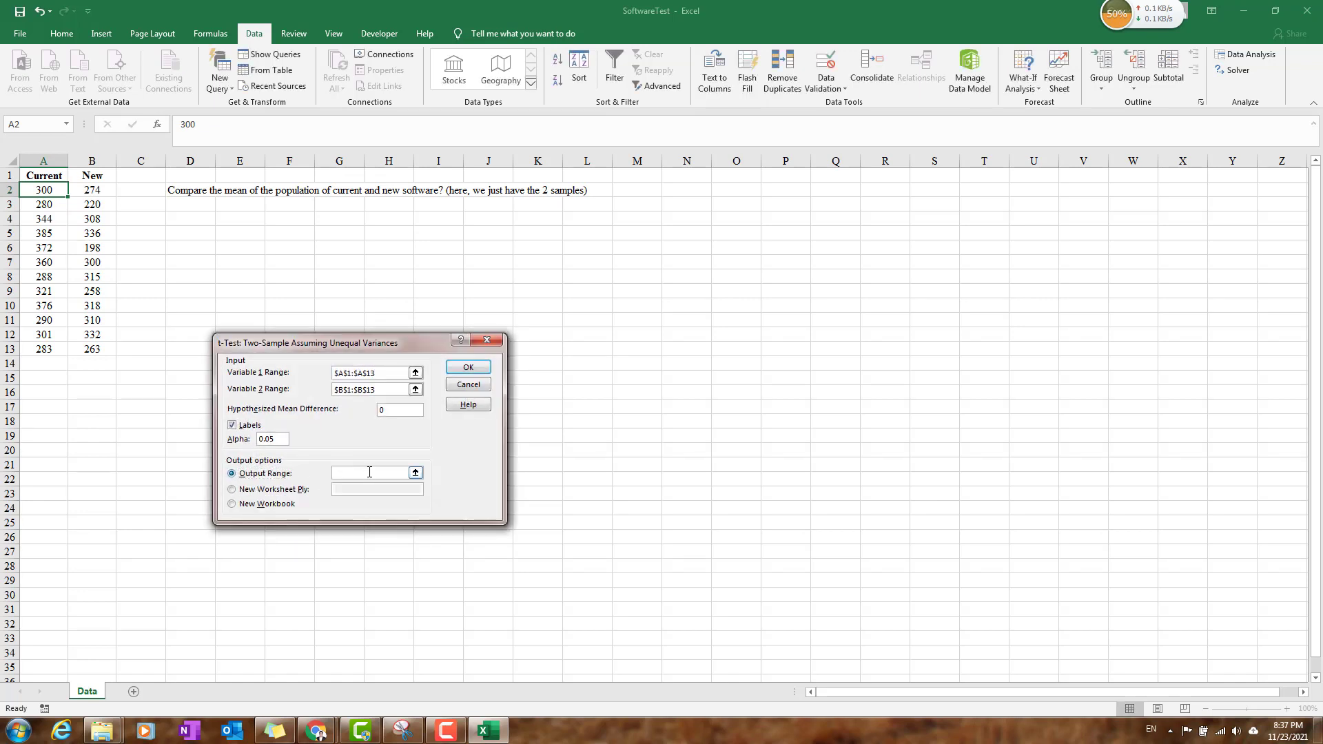
click(369, 472)
click(192, 218)
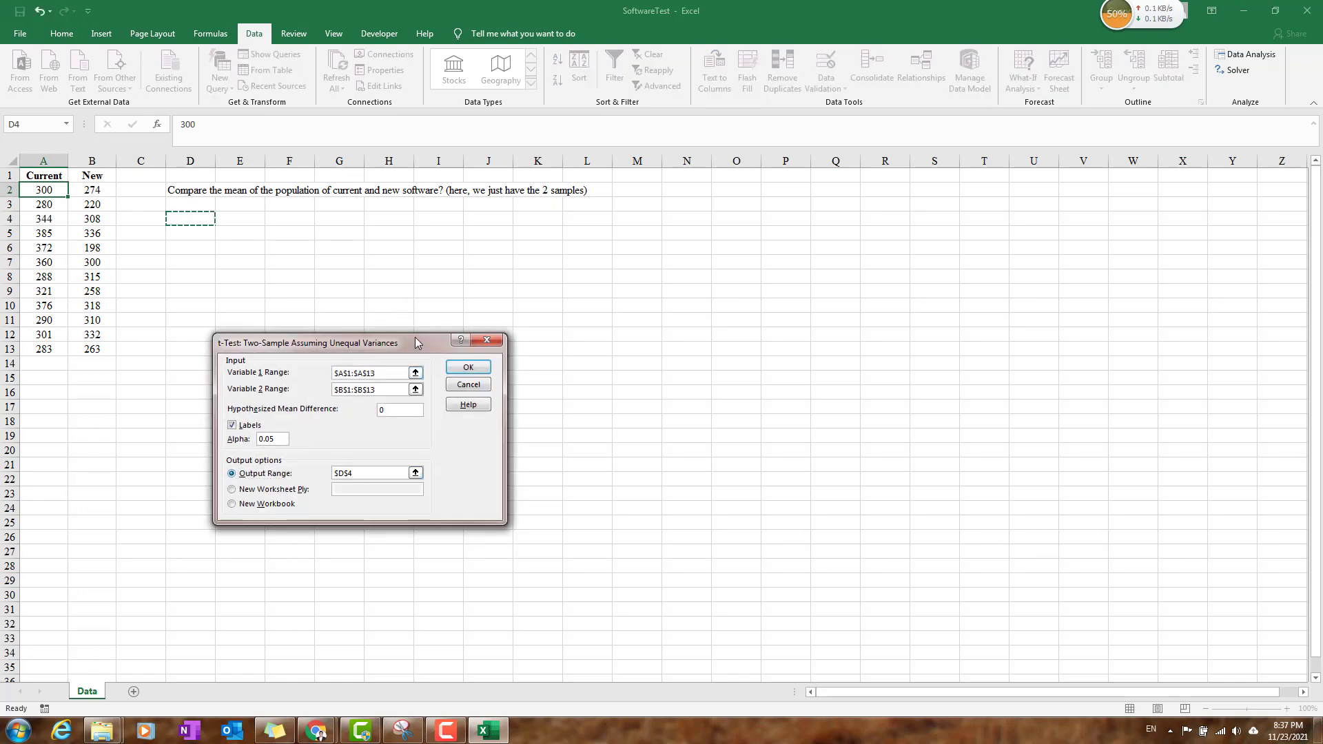
click(477, 373)
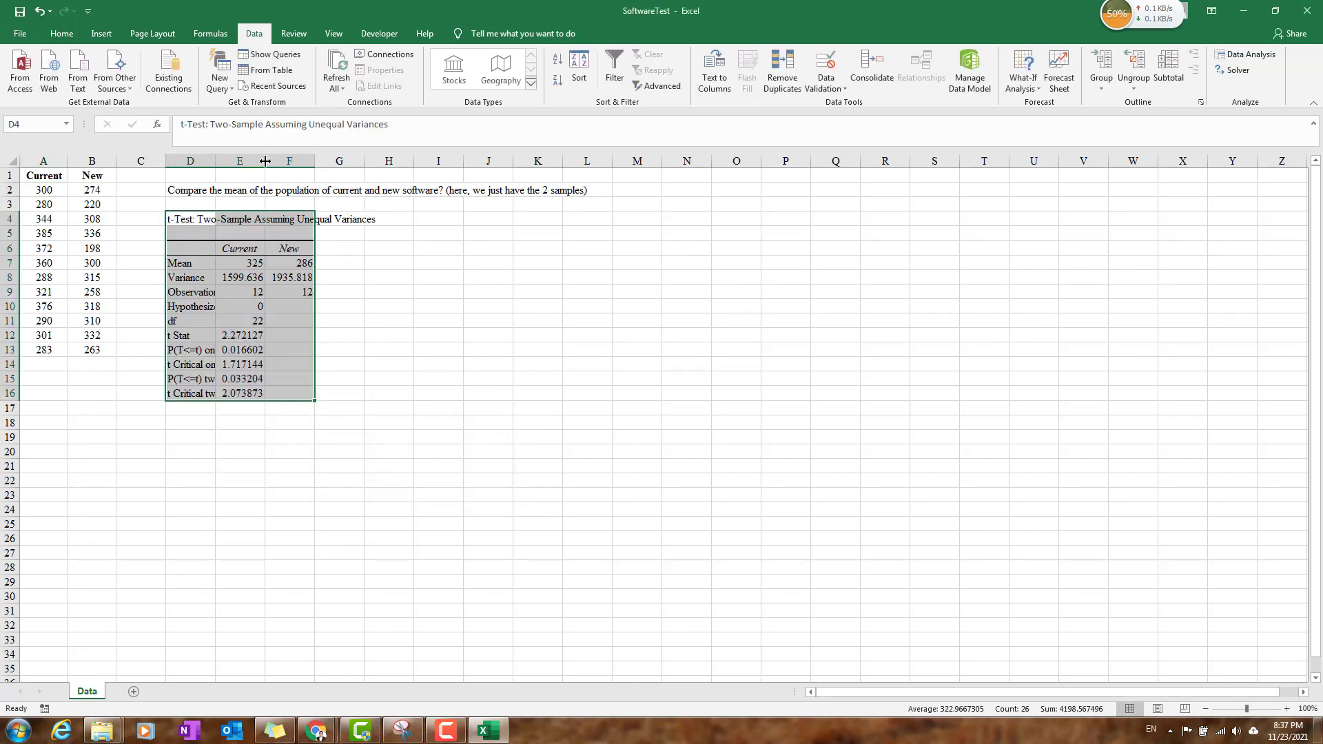
Widen columns D and E to make the t-test results table readable.
drag(265, 160, 290, 161)
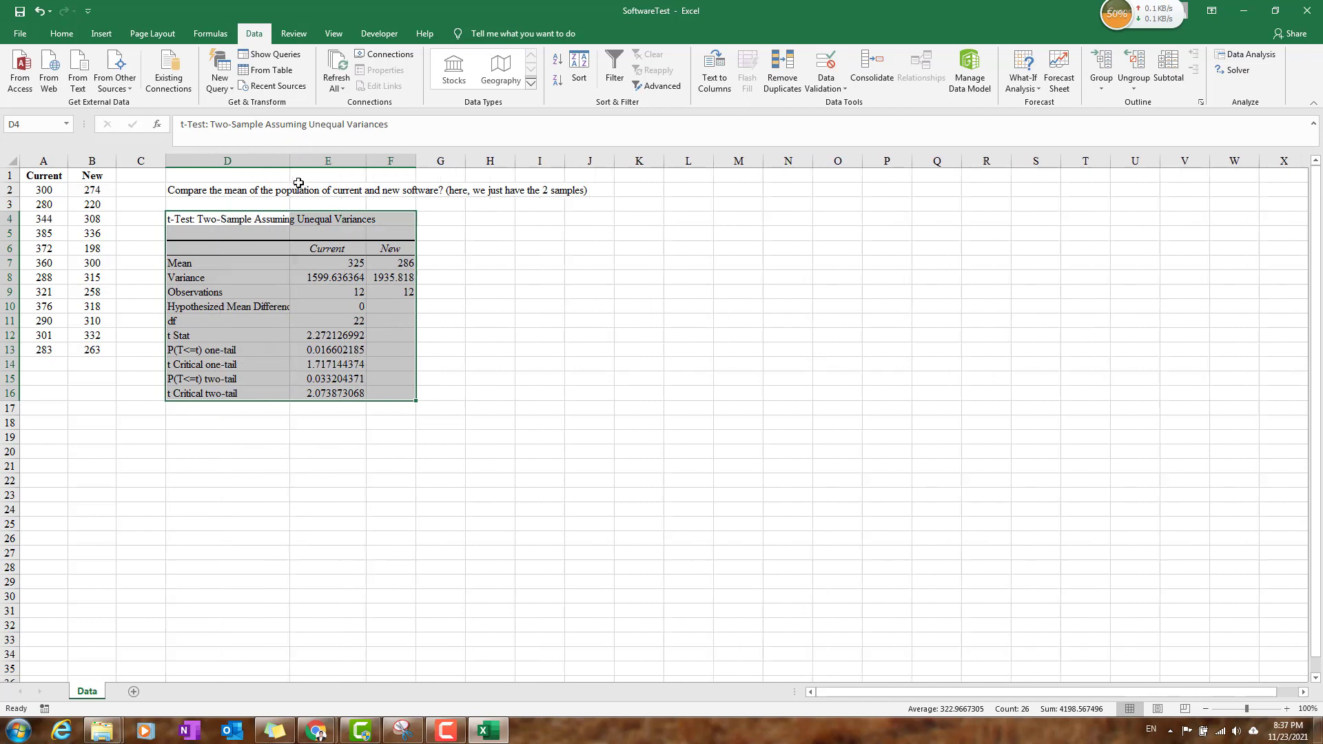
click(516, 310)
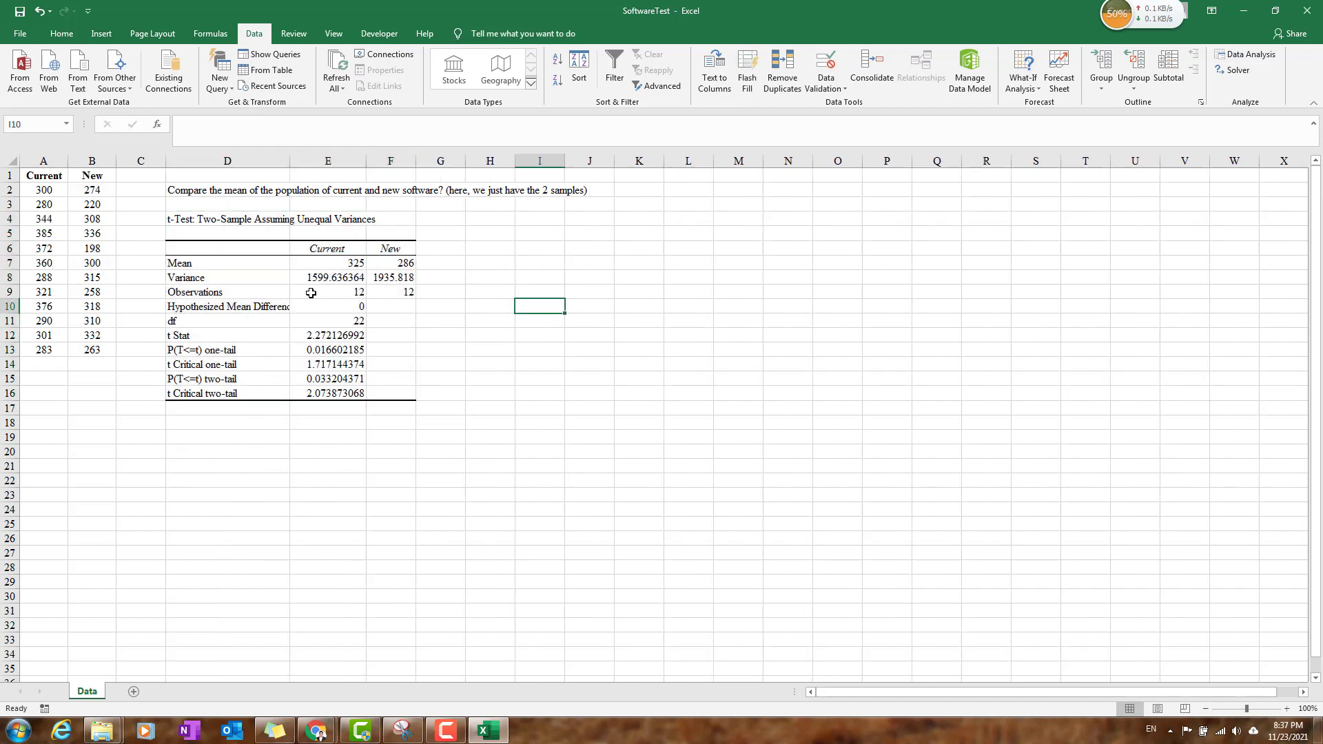
Examine the means and variances of the Current and New samples in the t-test results.
click(317, 279)
click(349, 262)
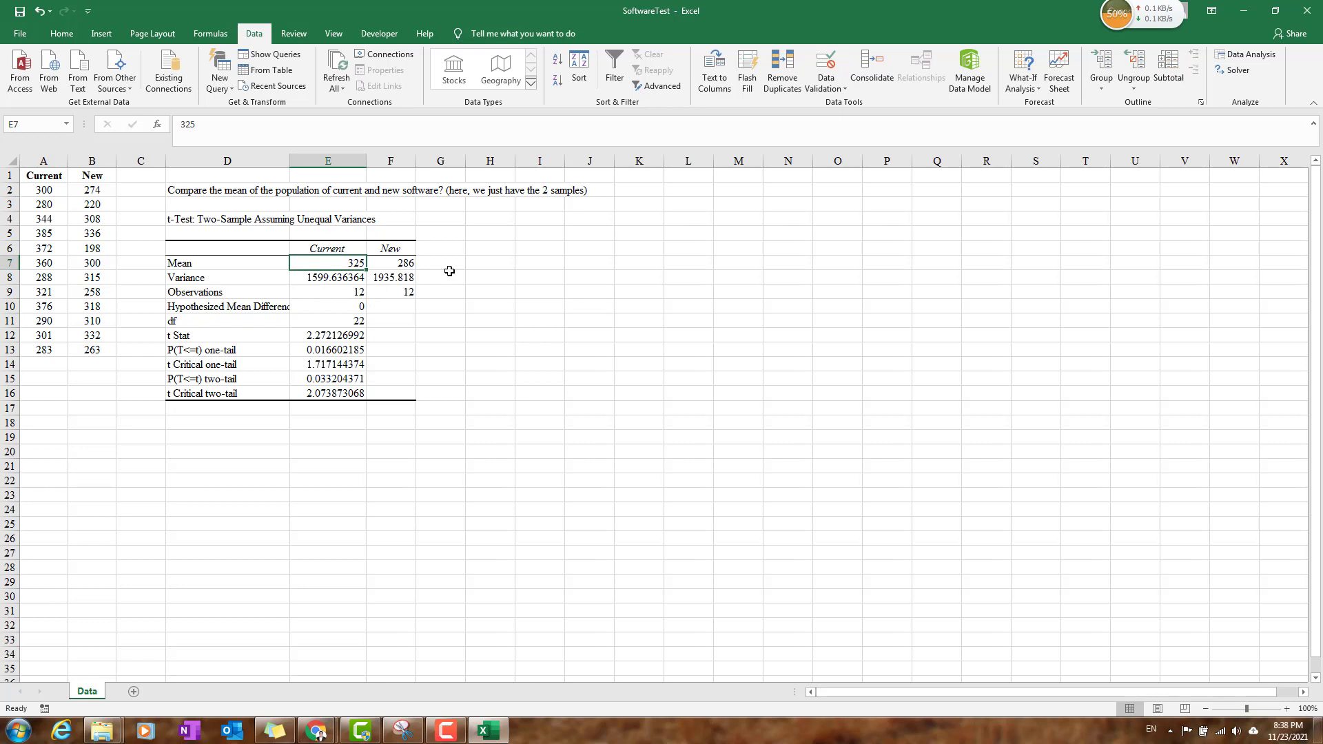
click(408, 263)
click(339, 264)
click(392, 263)
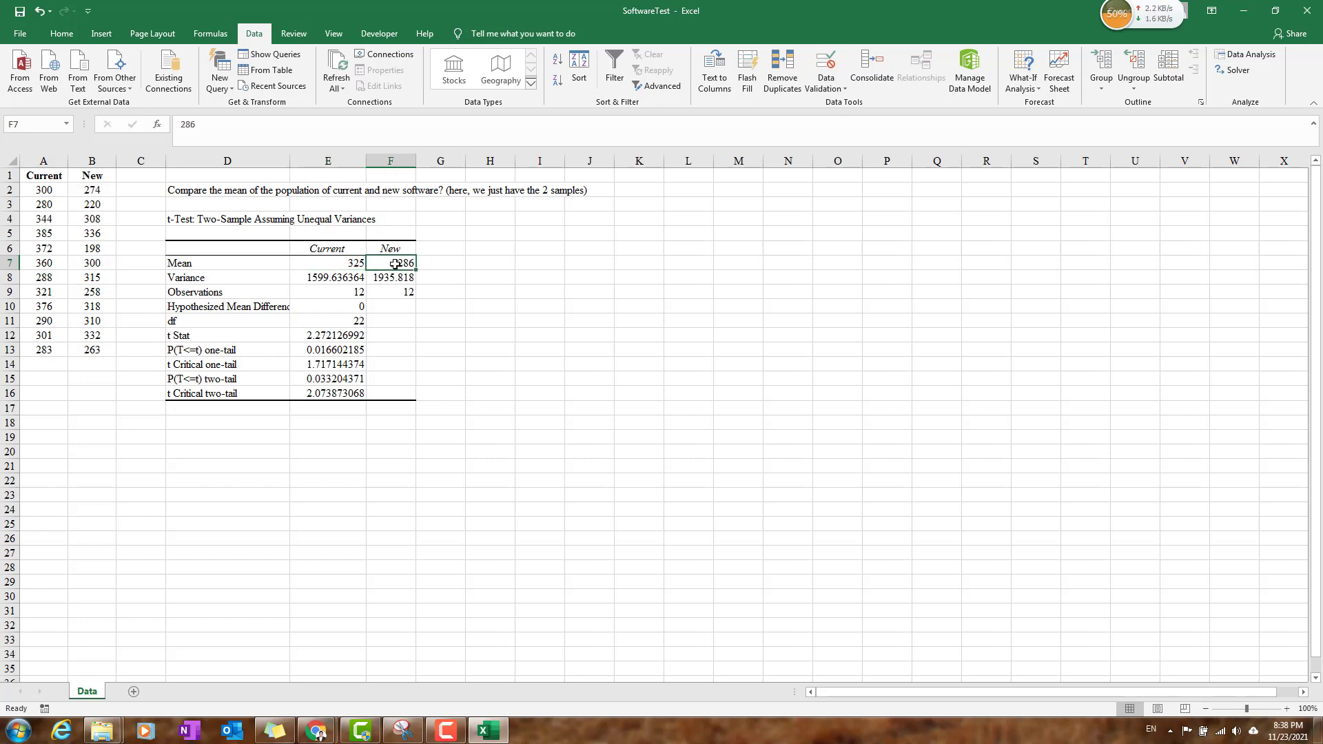
click(351, 275)
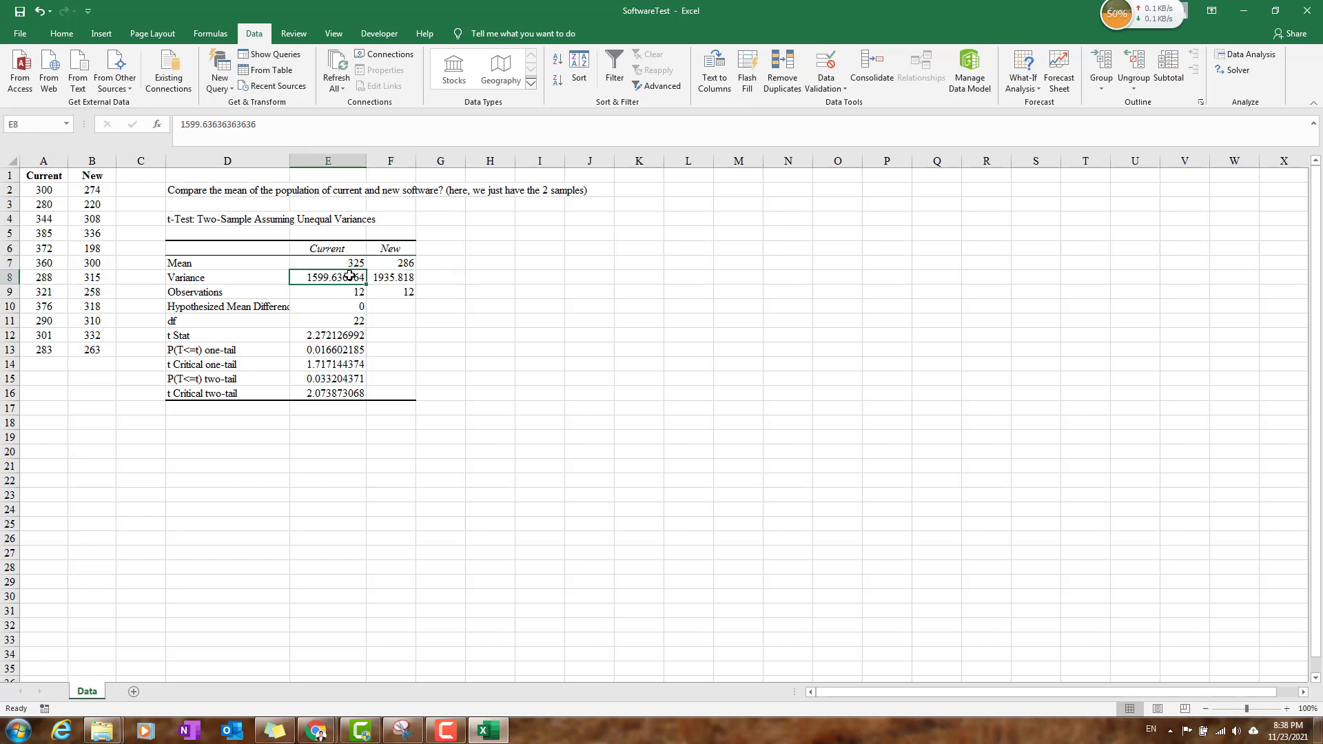
click(391, 279)
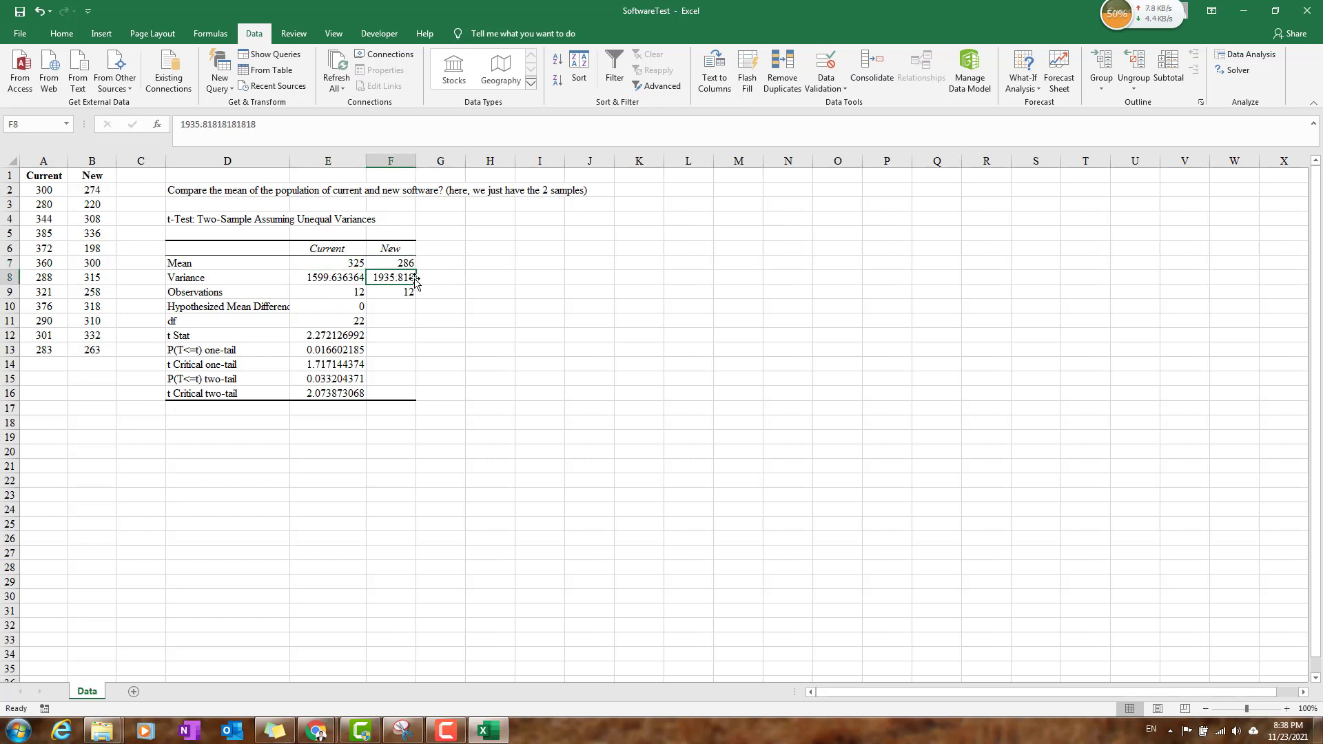
click(320, 275)
click(406, 276)
Fill the P(T<=t) two-tail label and its value in D15:E15 with yellow.
drag(220, 379, 329, 373)
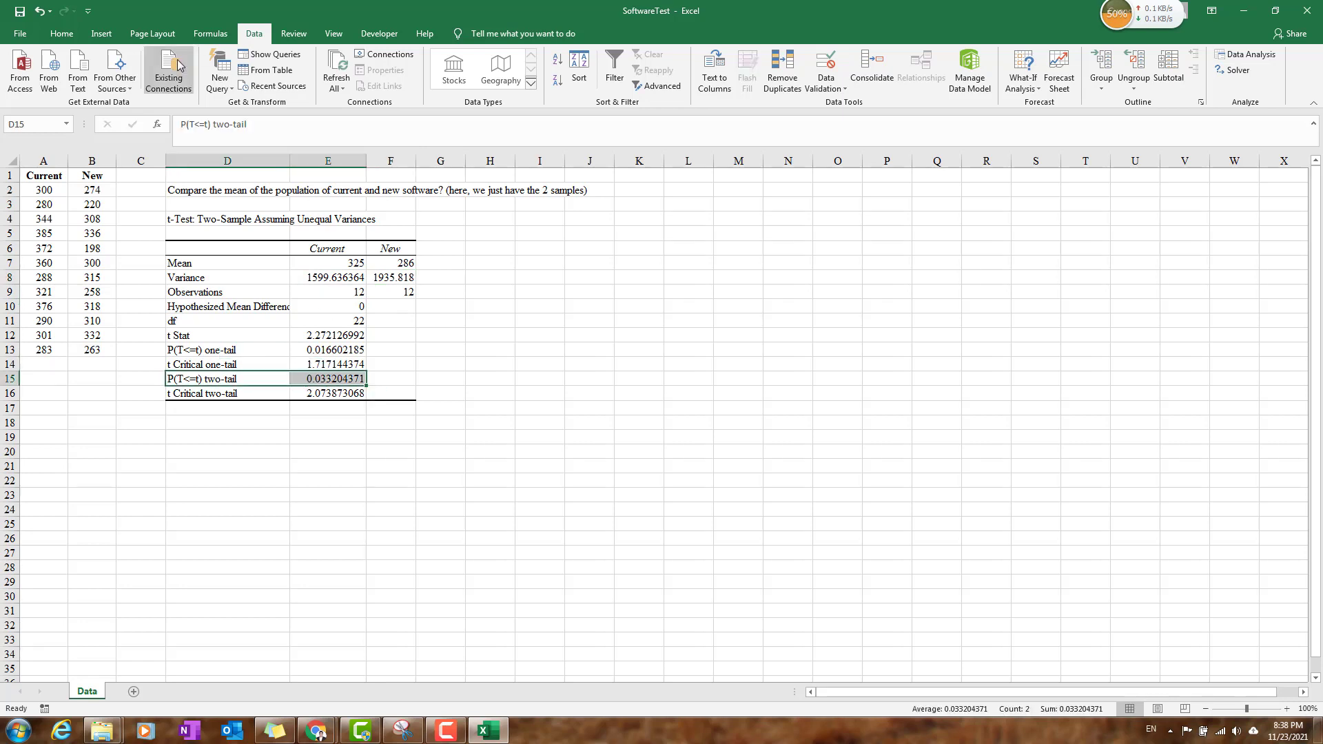
click(62, 33)
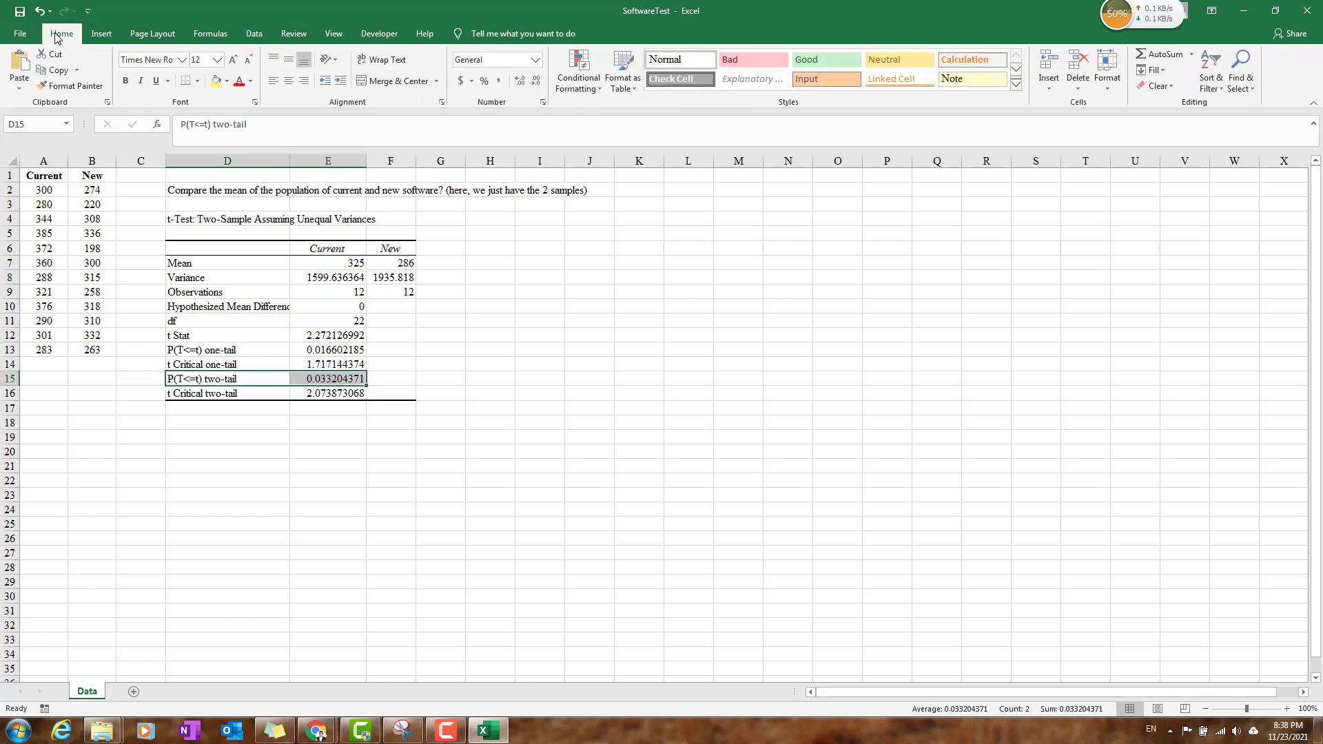
click(217, 80)
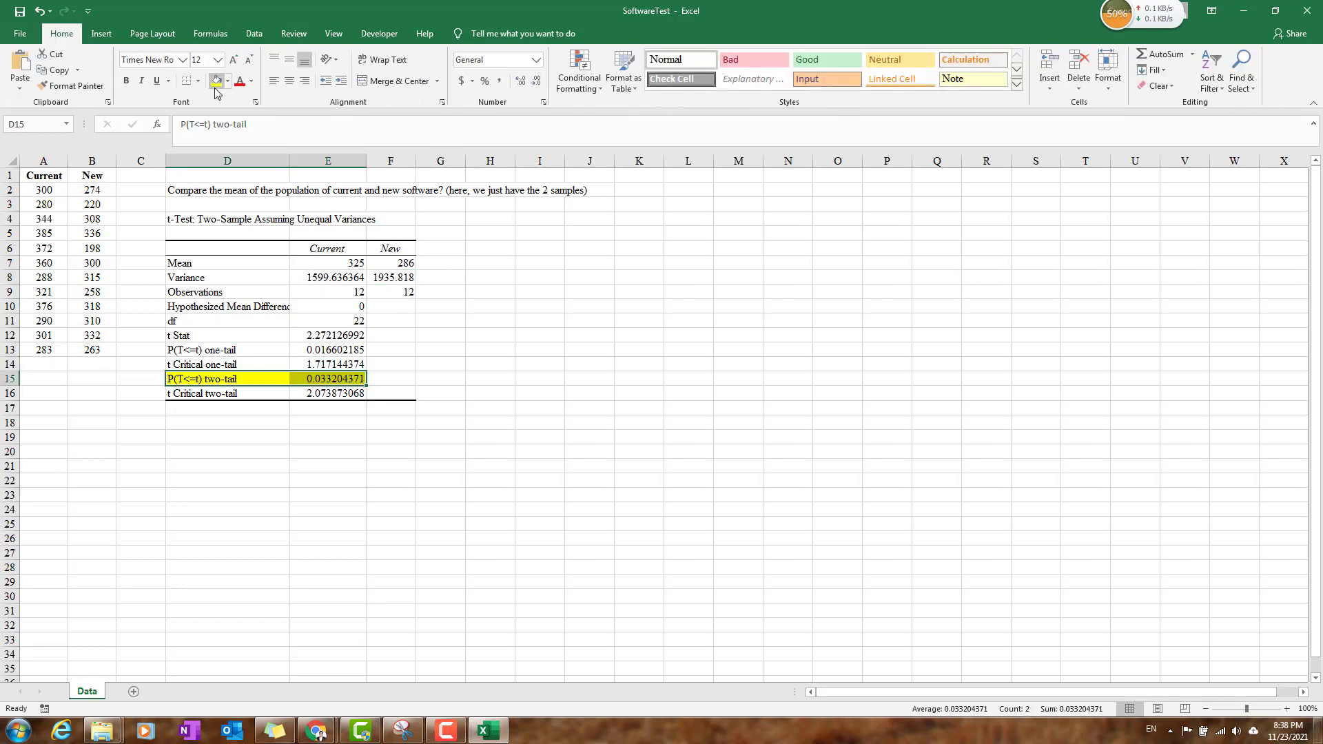
click(442, 383)
click(237, 385)
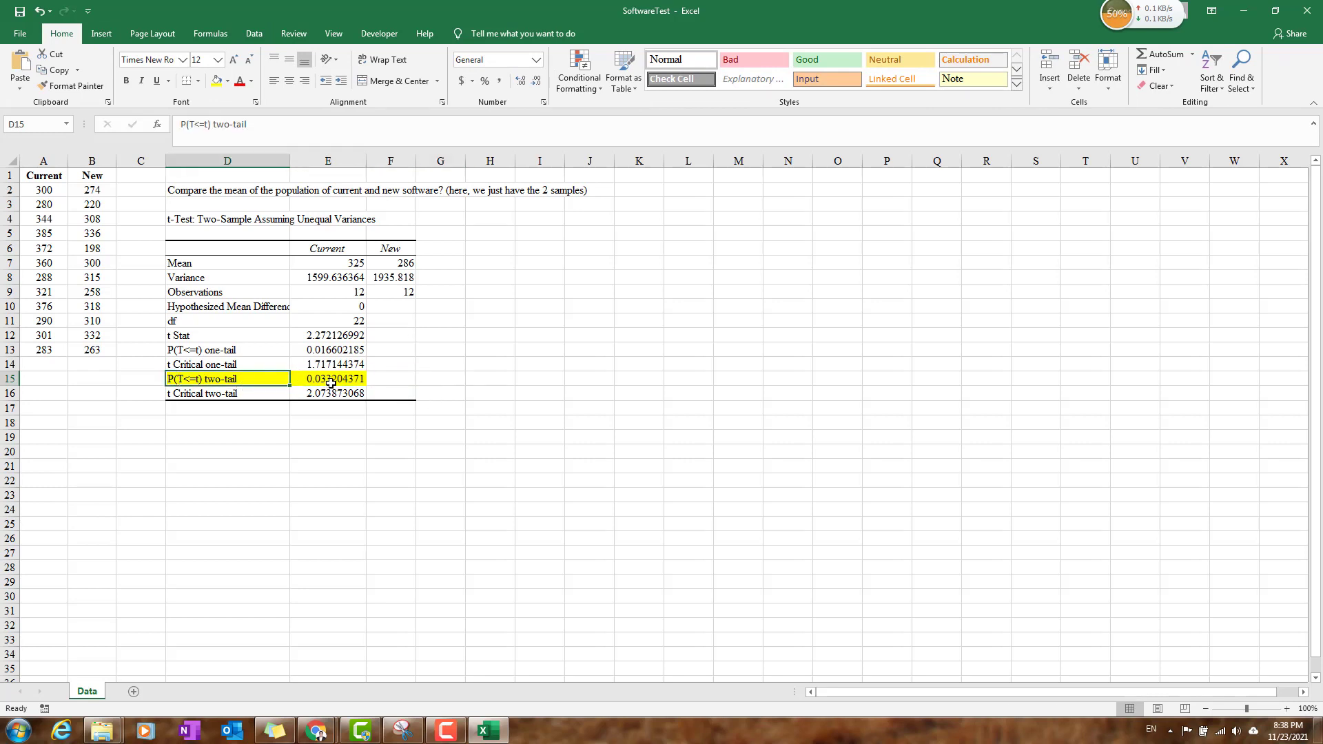
Enter "Because the p-value of the t-test from 2 samples is 0.033 < 0.05" in cell D18.
click(328, 383)
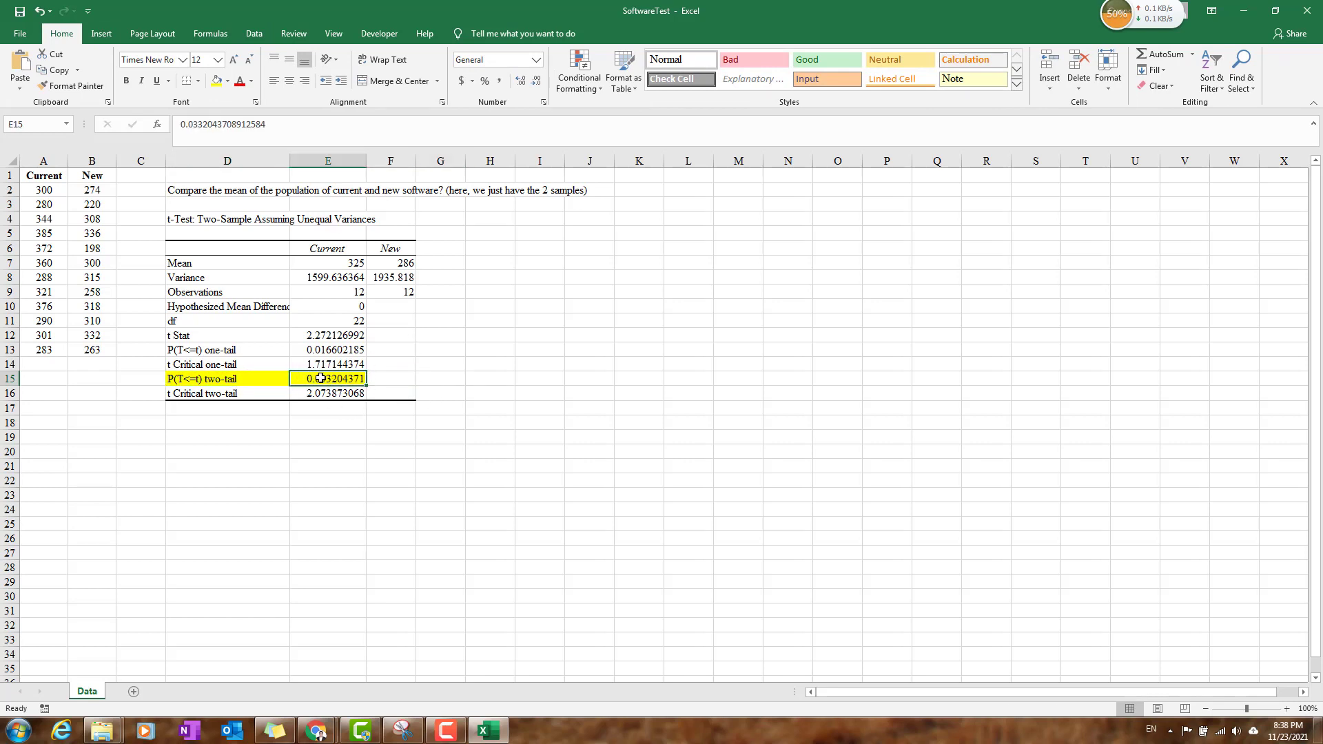
click(229, 422)
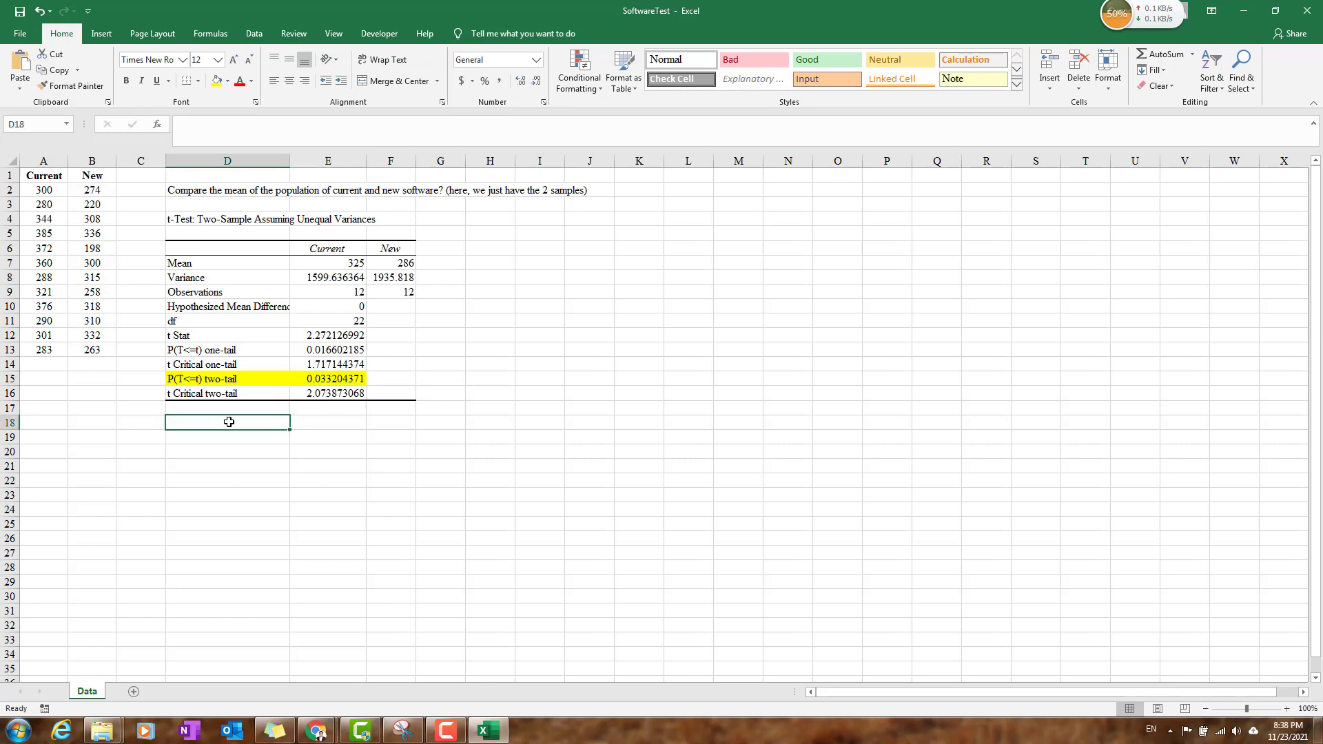
text(Beacuse)
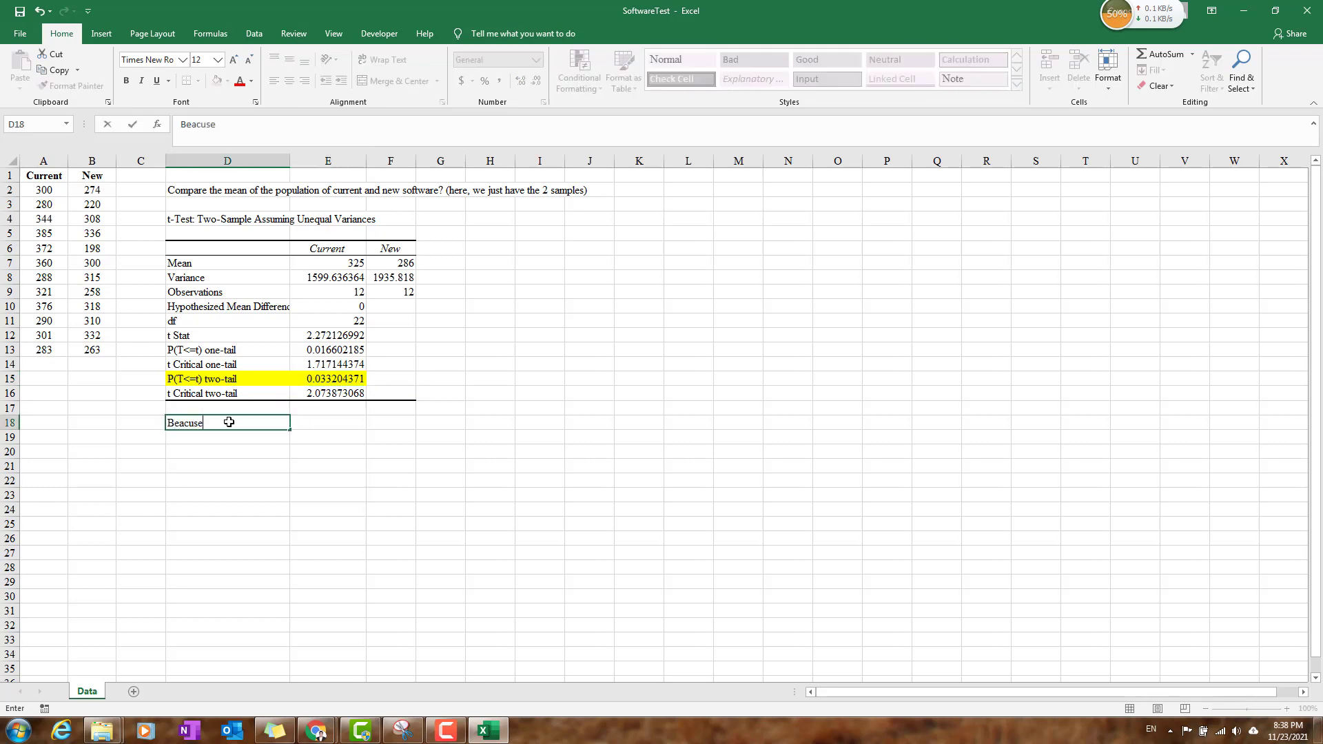
text( the p-valuie)
key(BackSpace)
key(BackSpace)
text(e of the )
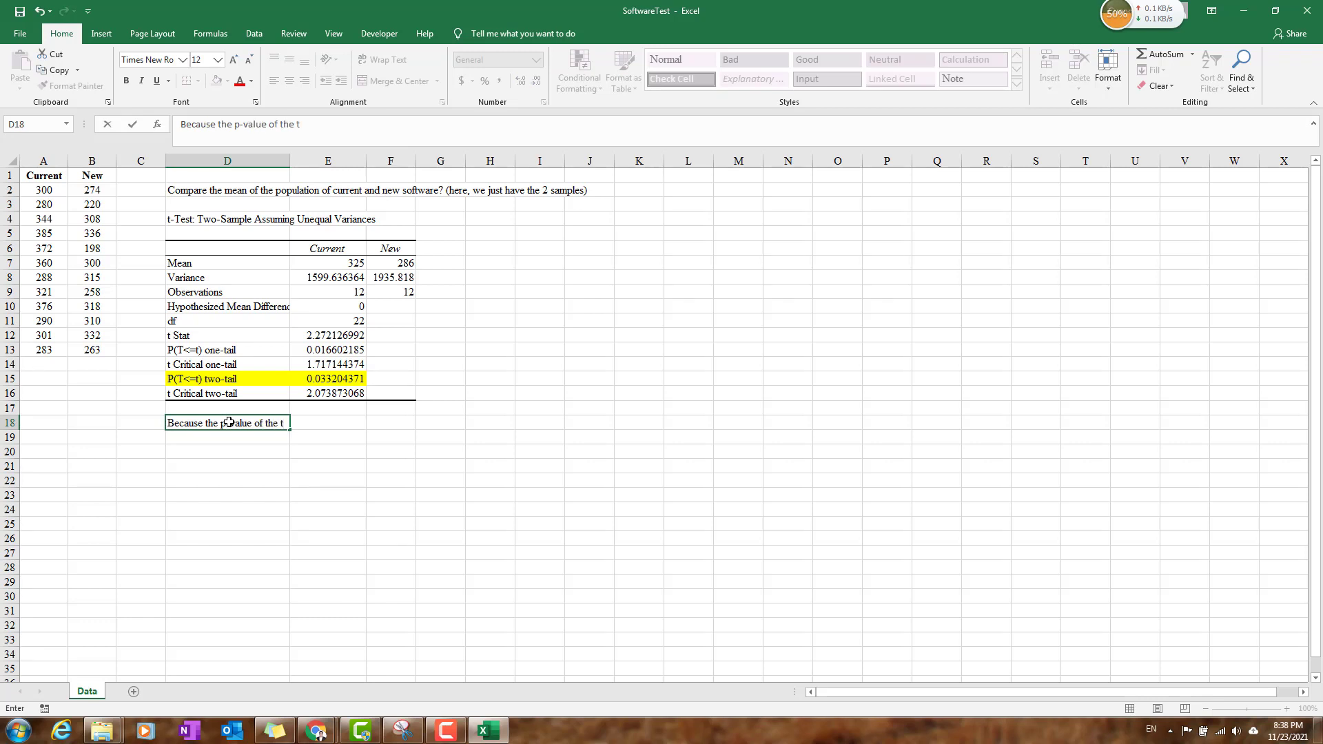
text(t-test from 2 samples is 0.)
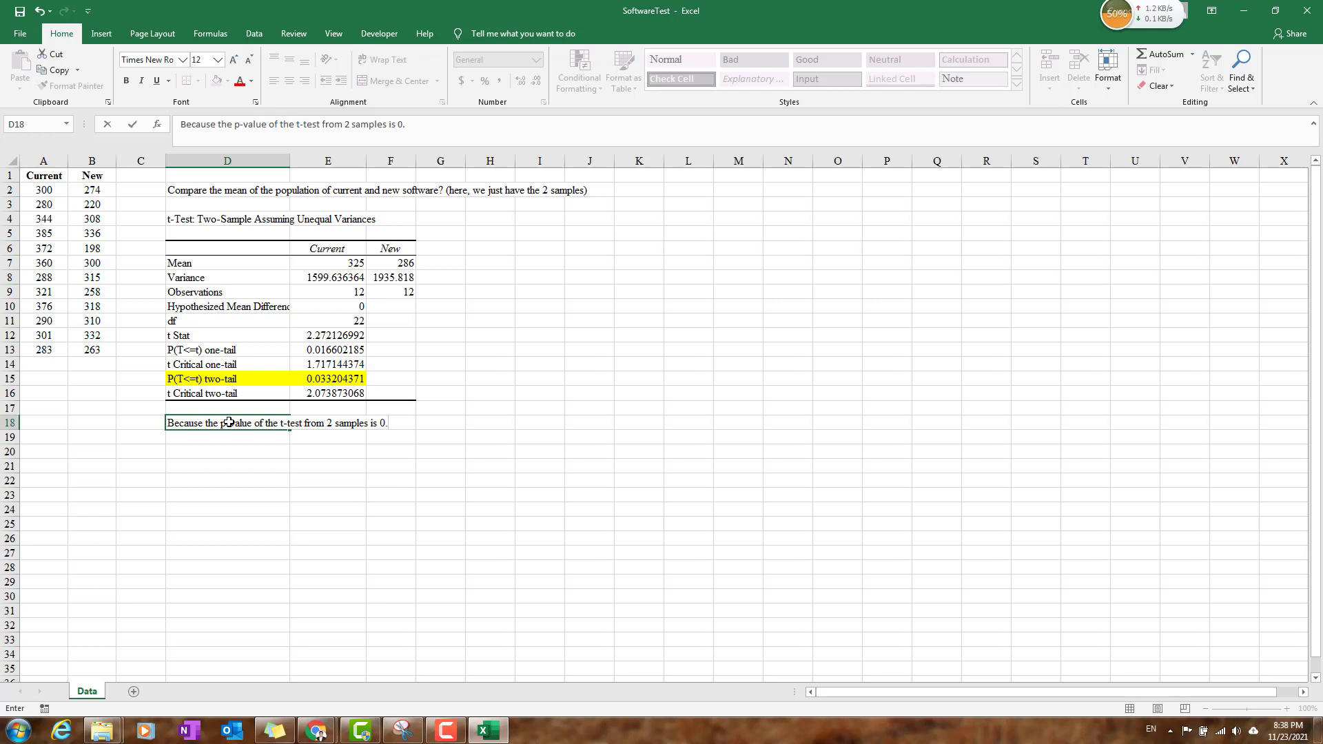
text(033 < 0.05)
key(Return)
Write in D19 "<- Reject the null hypothesis (2 population means are similar) <- Accept the alternative hypothesis: 2 population means are significantly different".
text(<-)
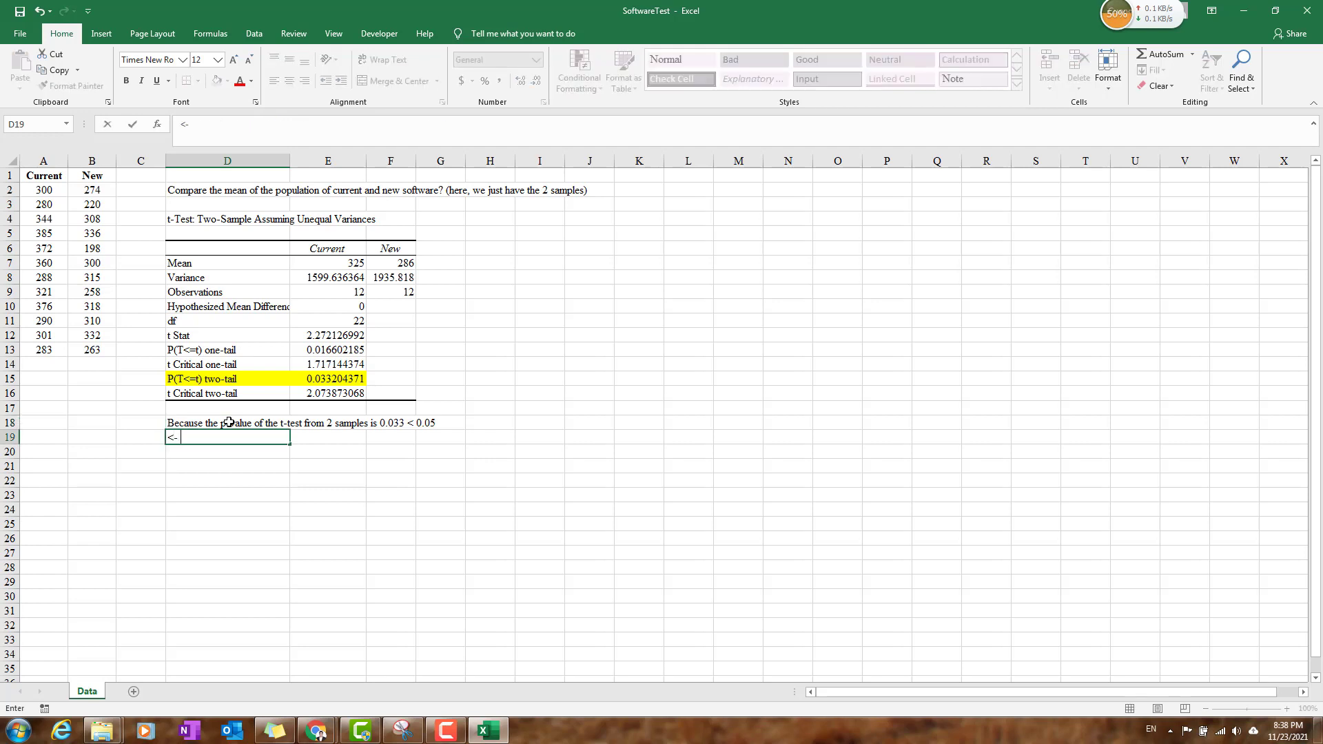
text( Reject the null hypo)
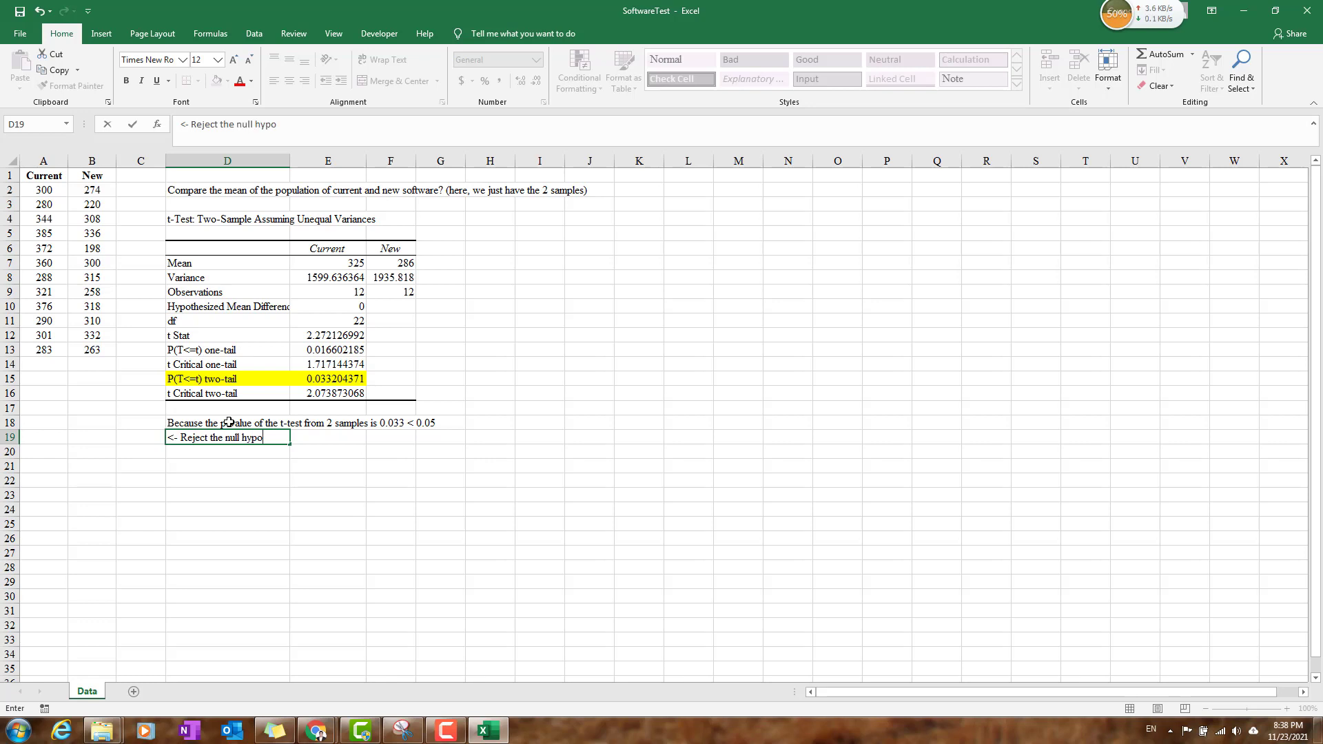
text(thesis (2 population means)
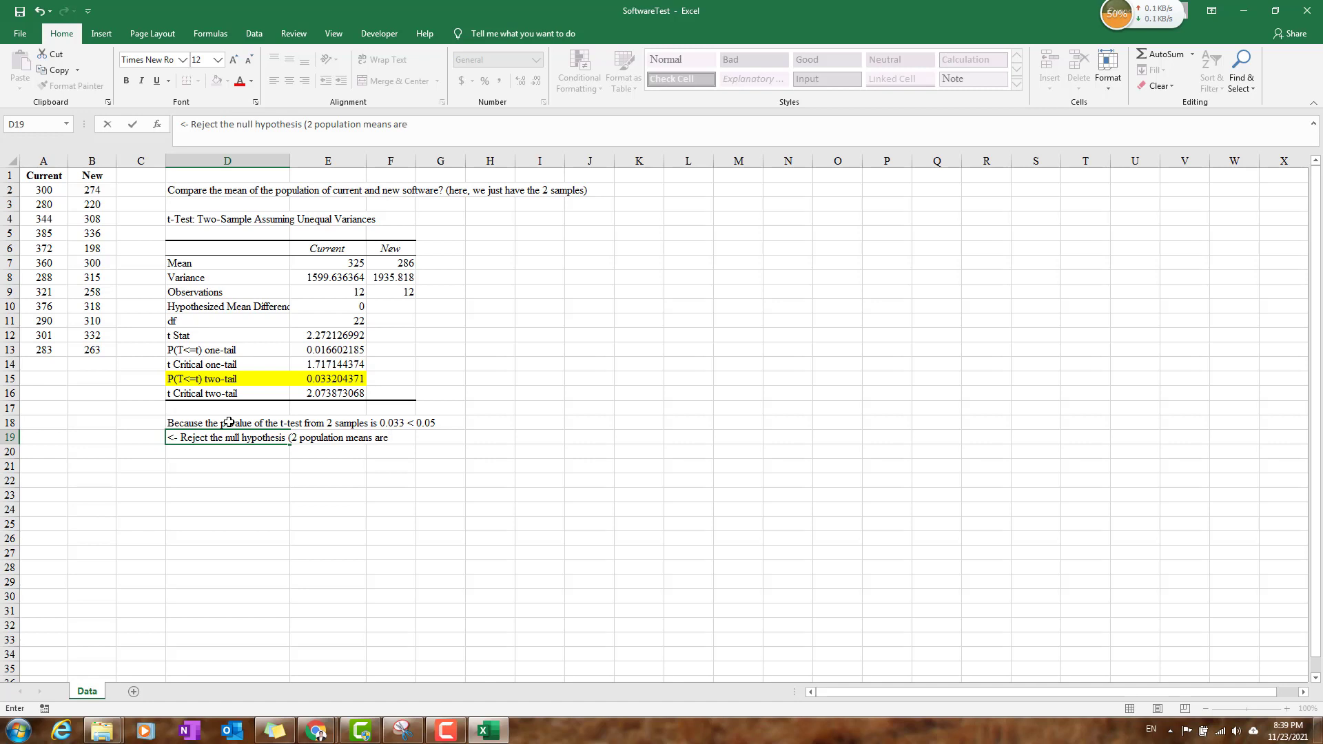
text(are similar) <- Accept the)
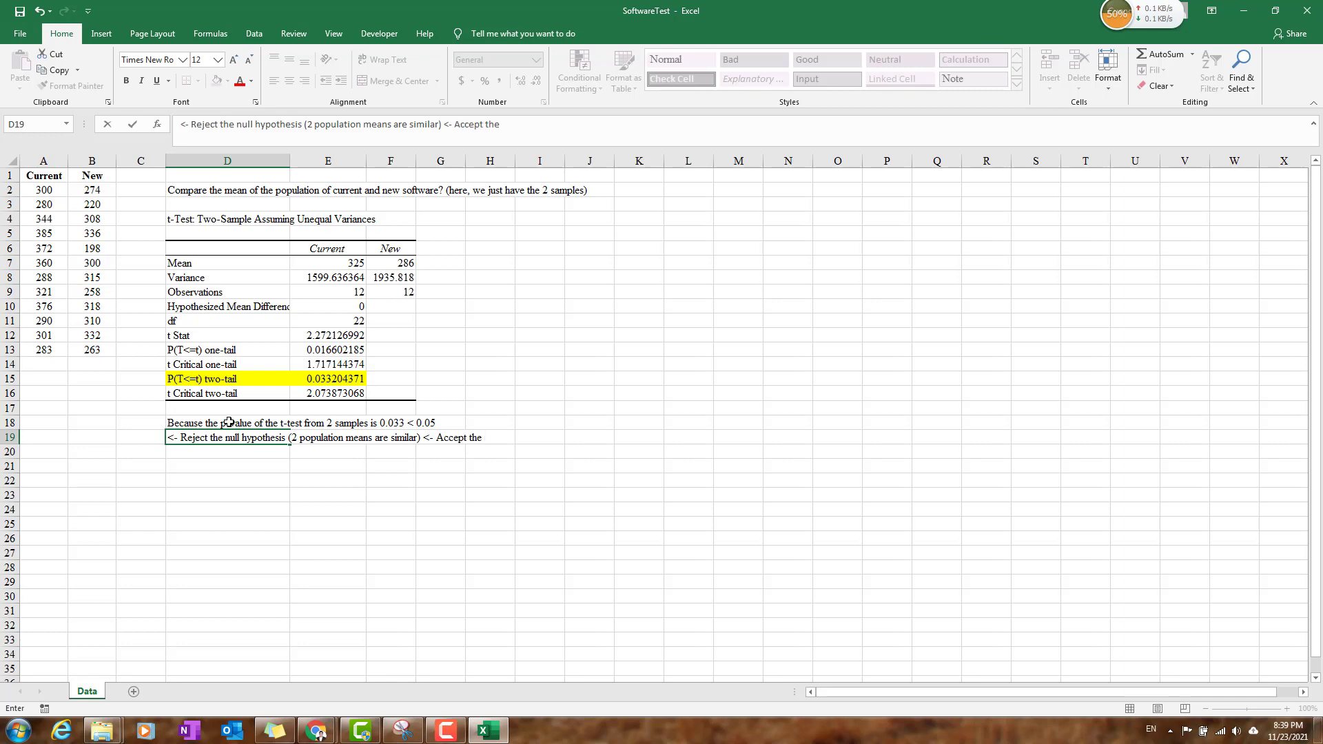
text( alternative hypothesis:)
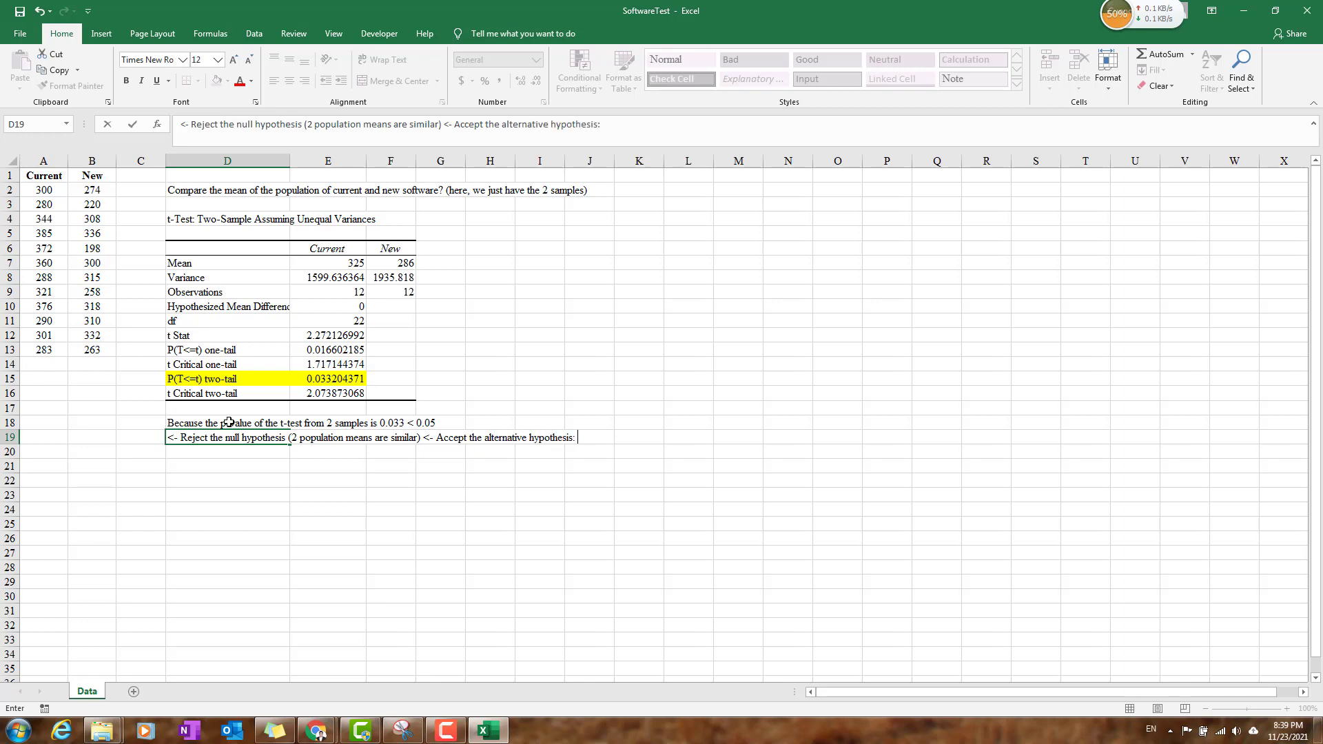
text( 2 population means a)
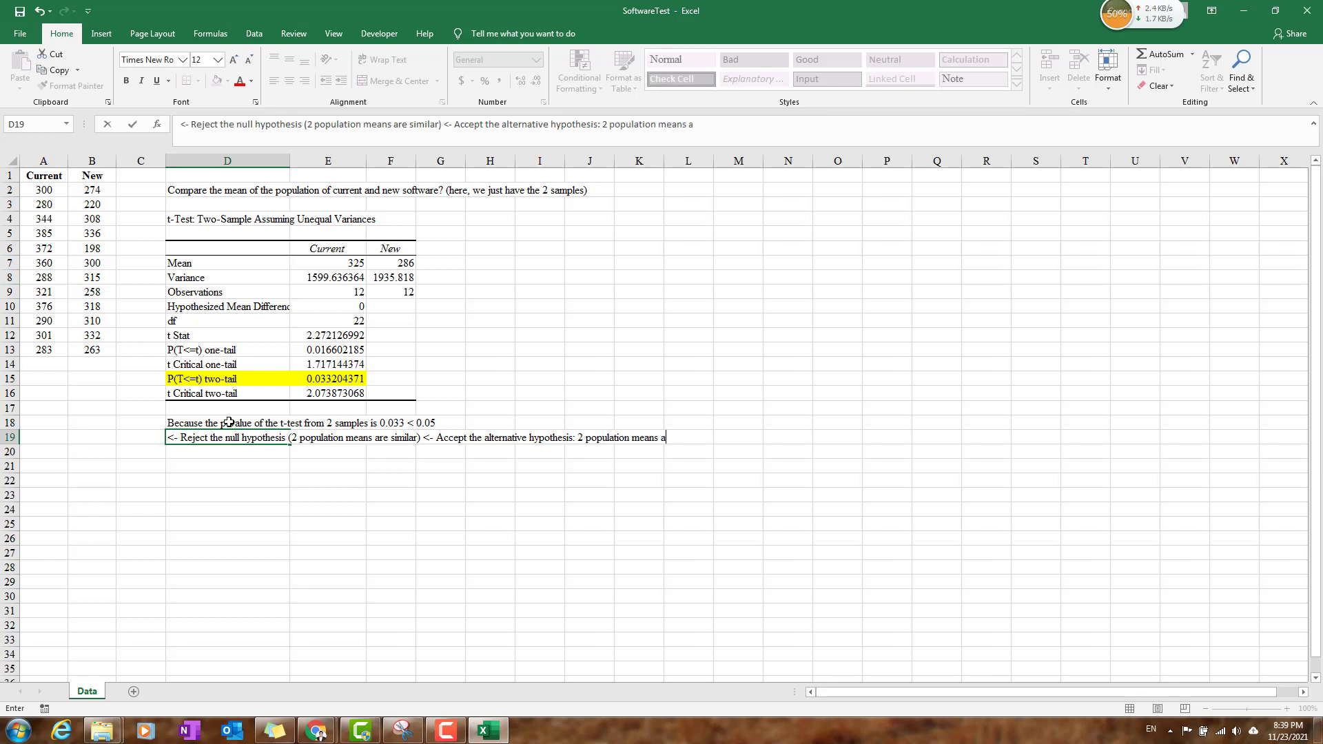
text(re dif)
key(BackSpace)
text(sigmn)
key(BackSpace)
text(nificantly sifferent)
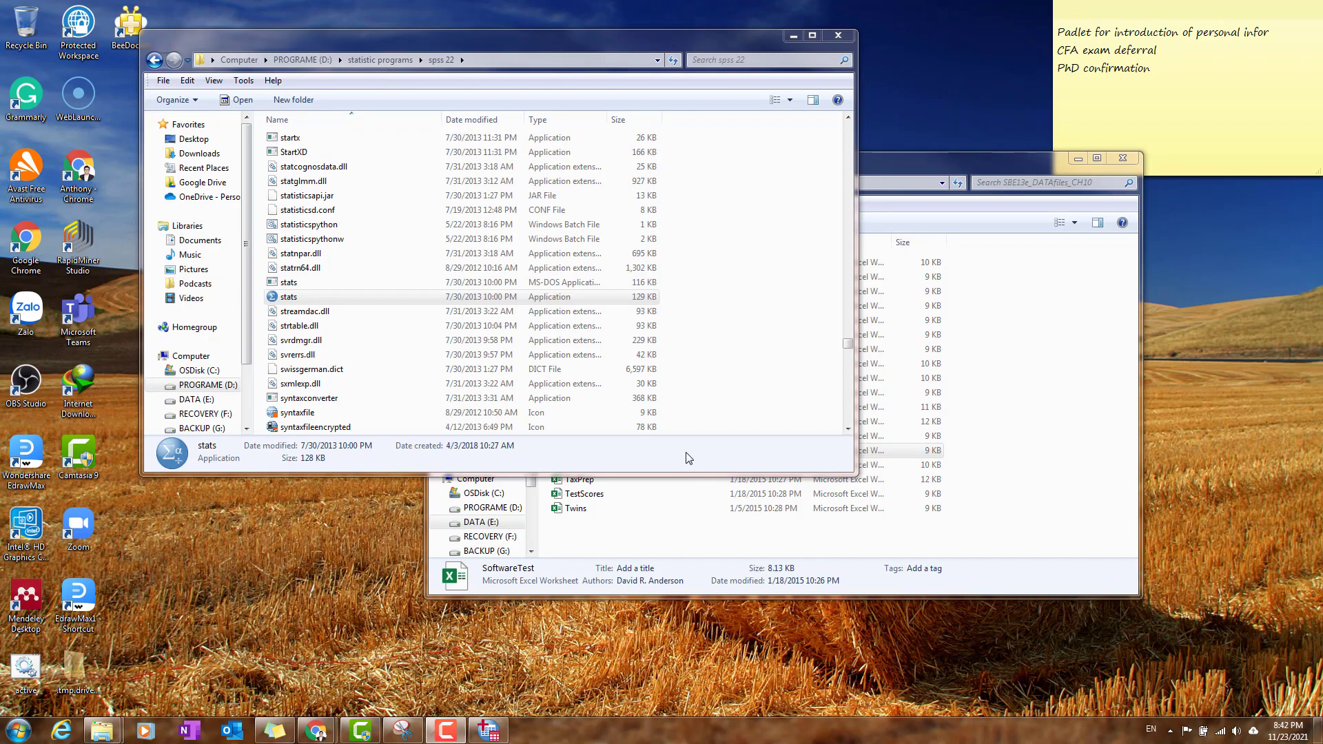
Switch to IBM SPSS Statistics and bring up the dialog for opening a data file.
click(489, 733)
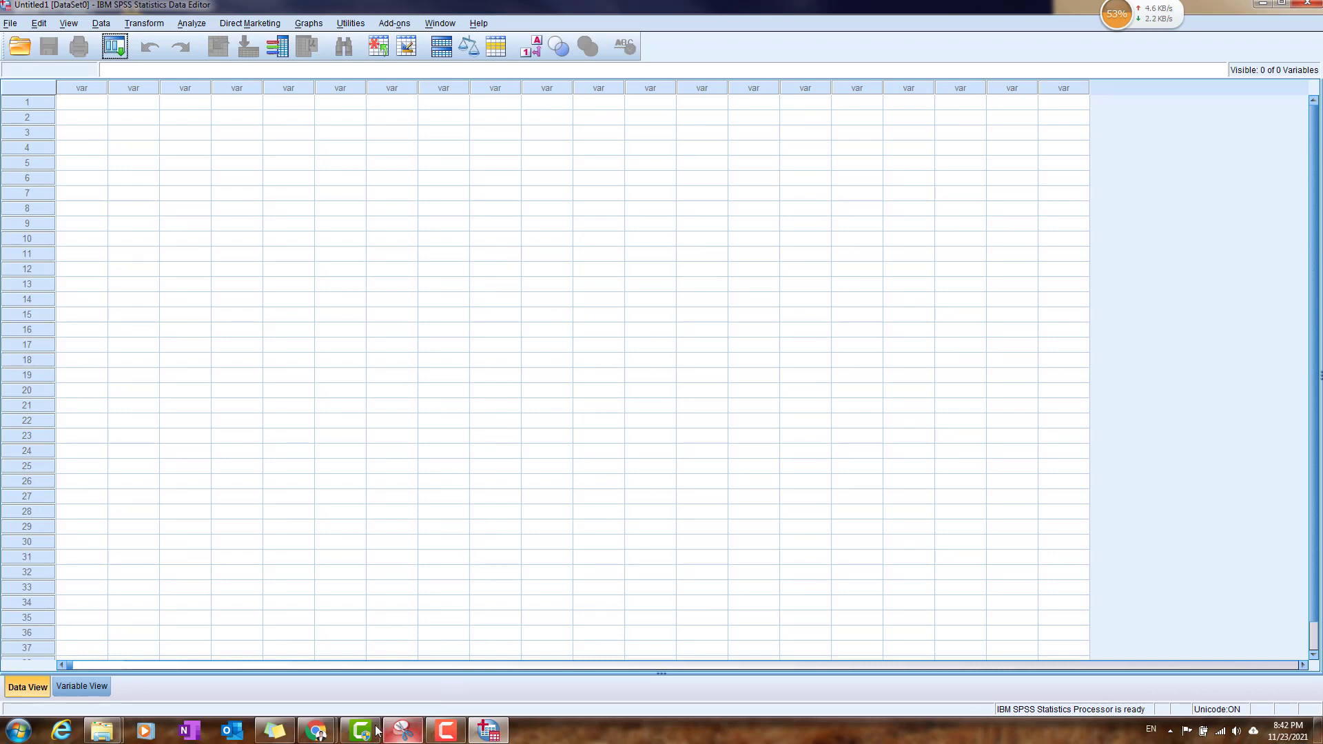
mouse_move(317, 731)
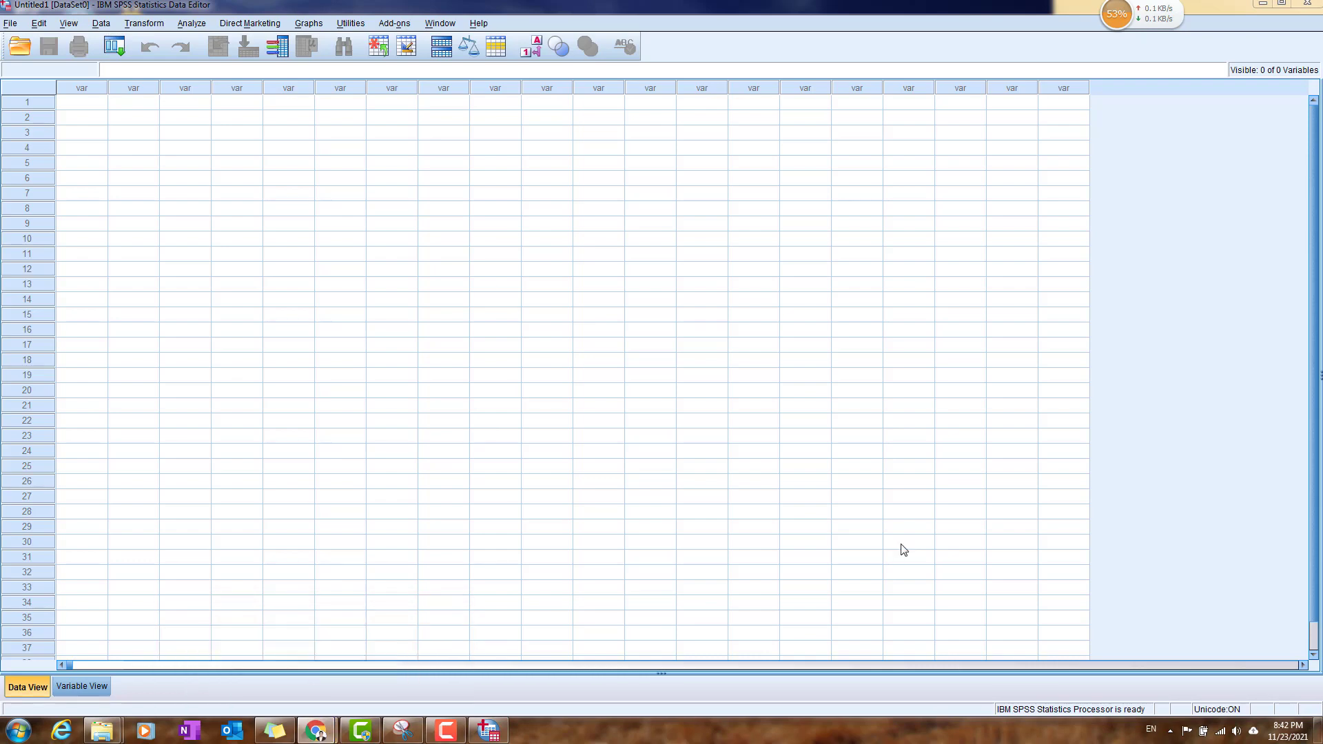
click(10, 24)
mouse_move(40, 58)
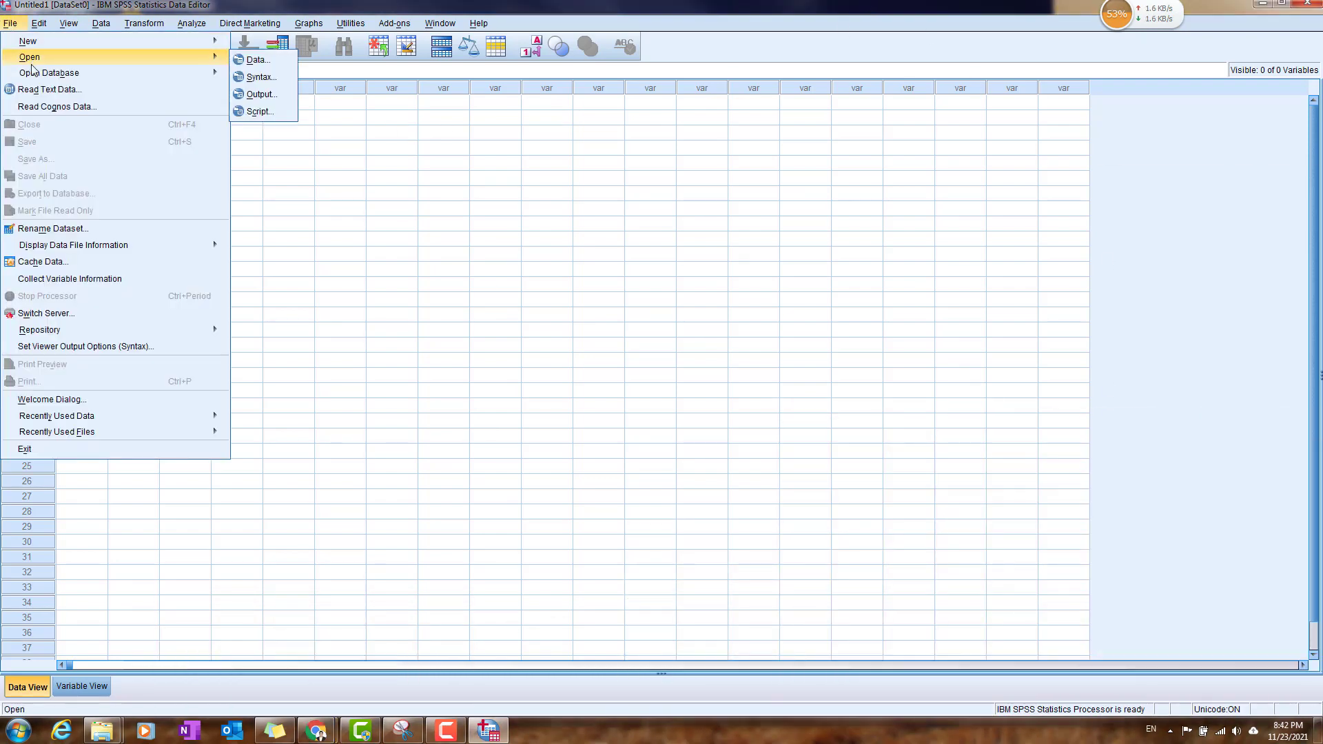
click(276, 62)
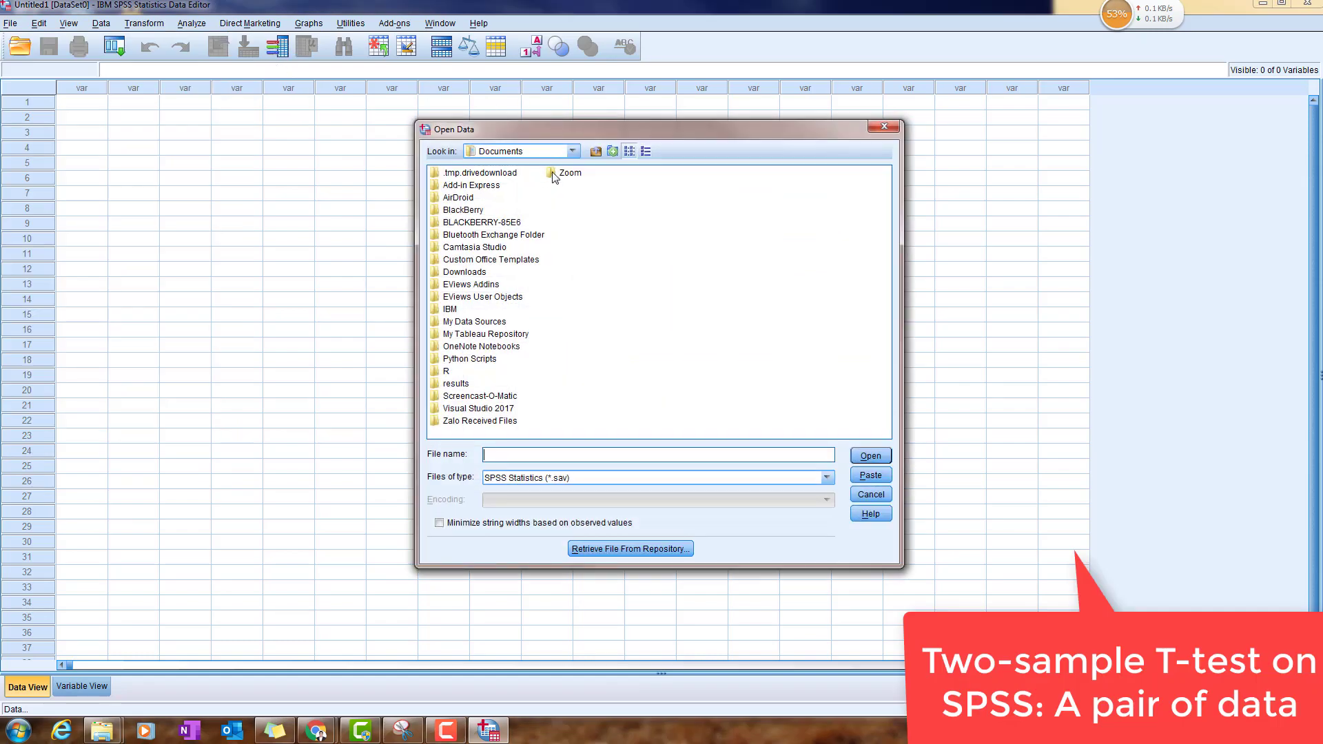
Browse drive E to the SBE13e_DATAfiles_CH10 folder, inside Week 9 of the VNUK Foundation of Business Analytics course folder.
click(560, 153)
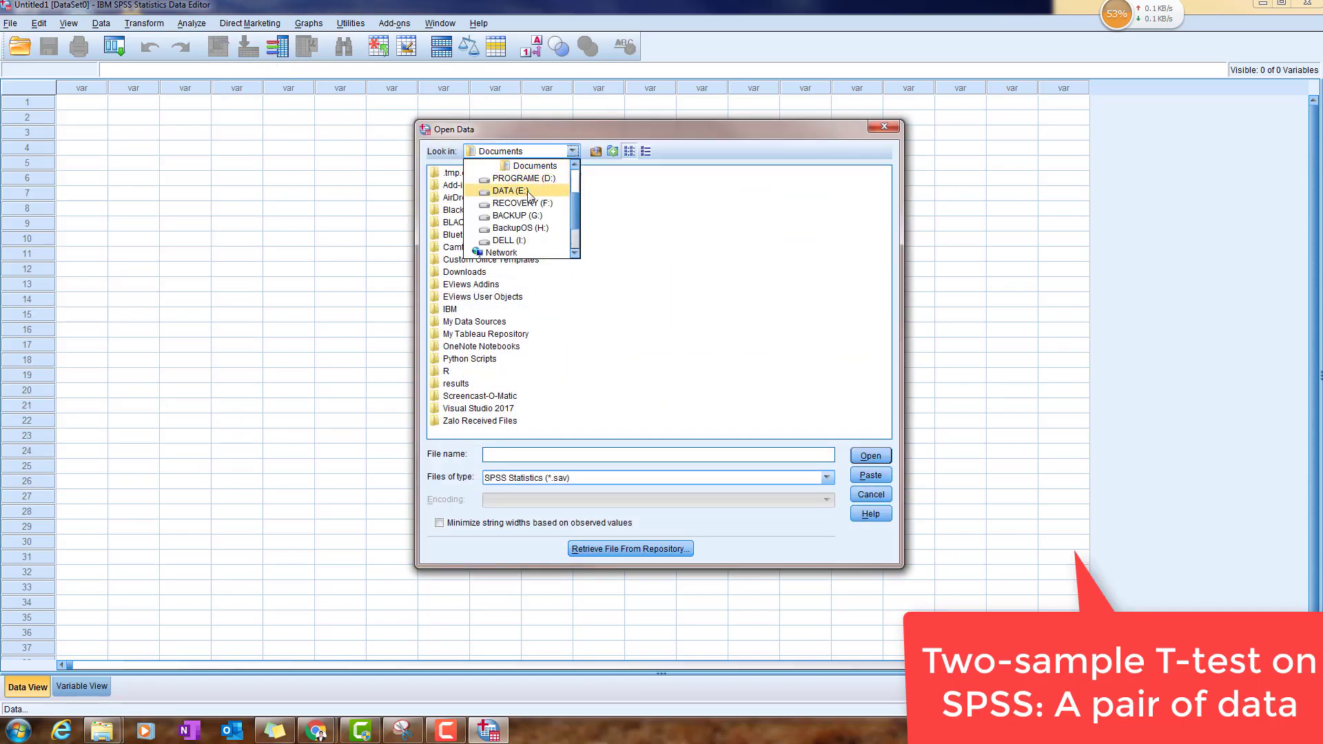
click(529, 196)
double_click(575, 185)
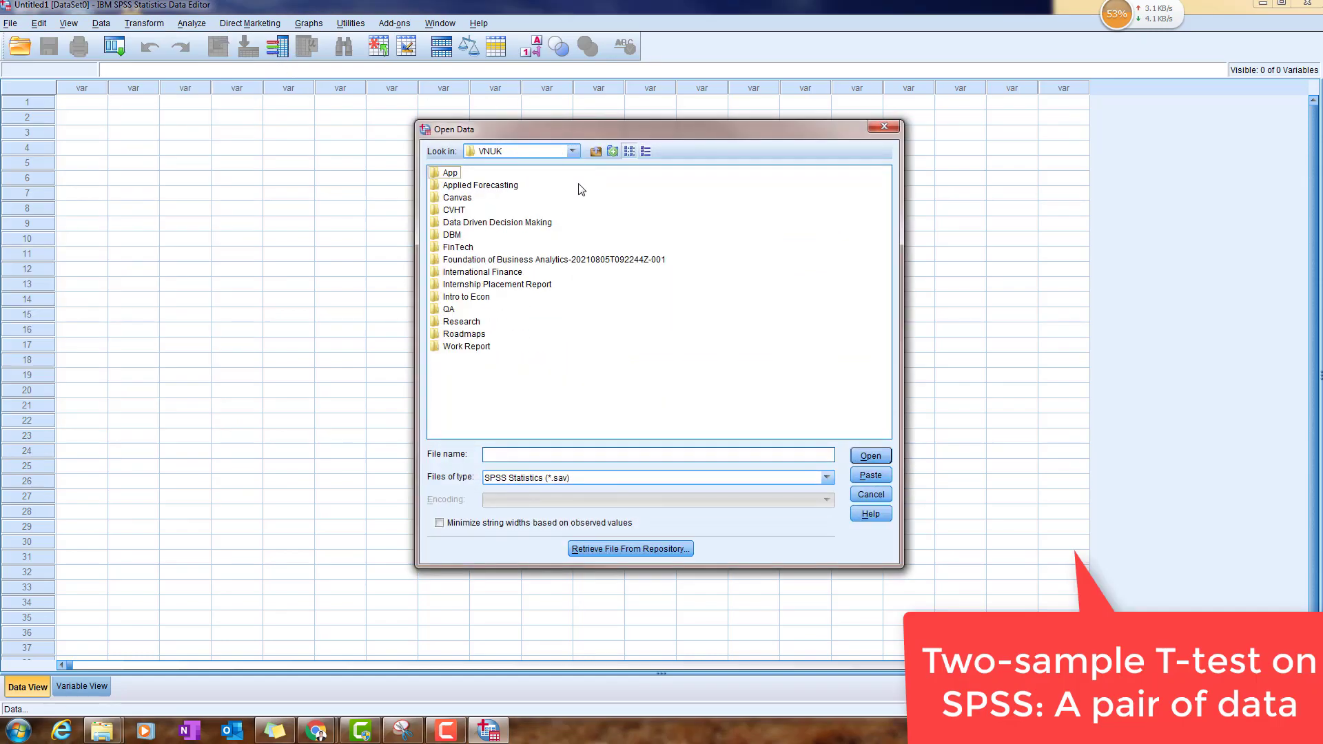
double_click(518, 262)
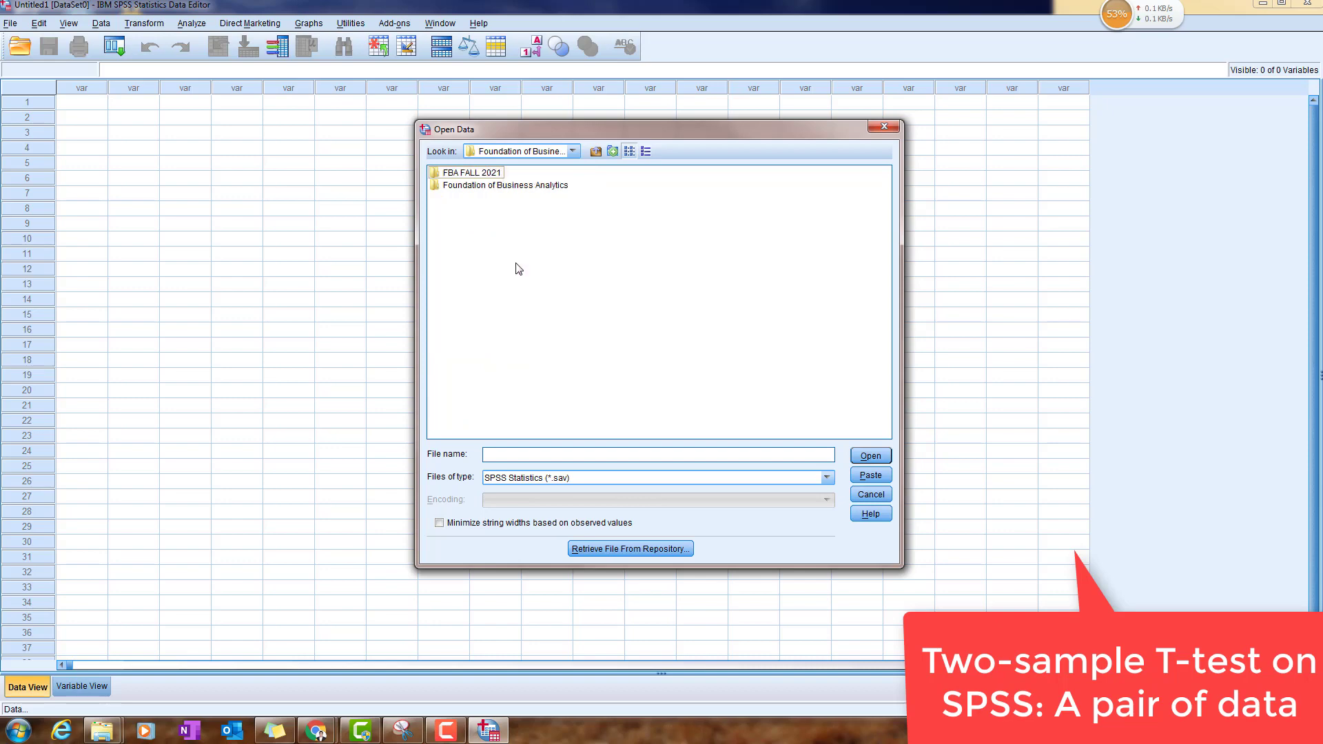
double_click(520, 186)
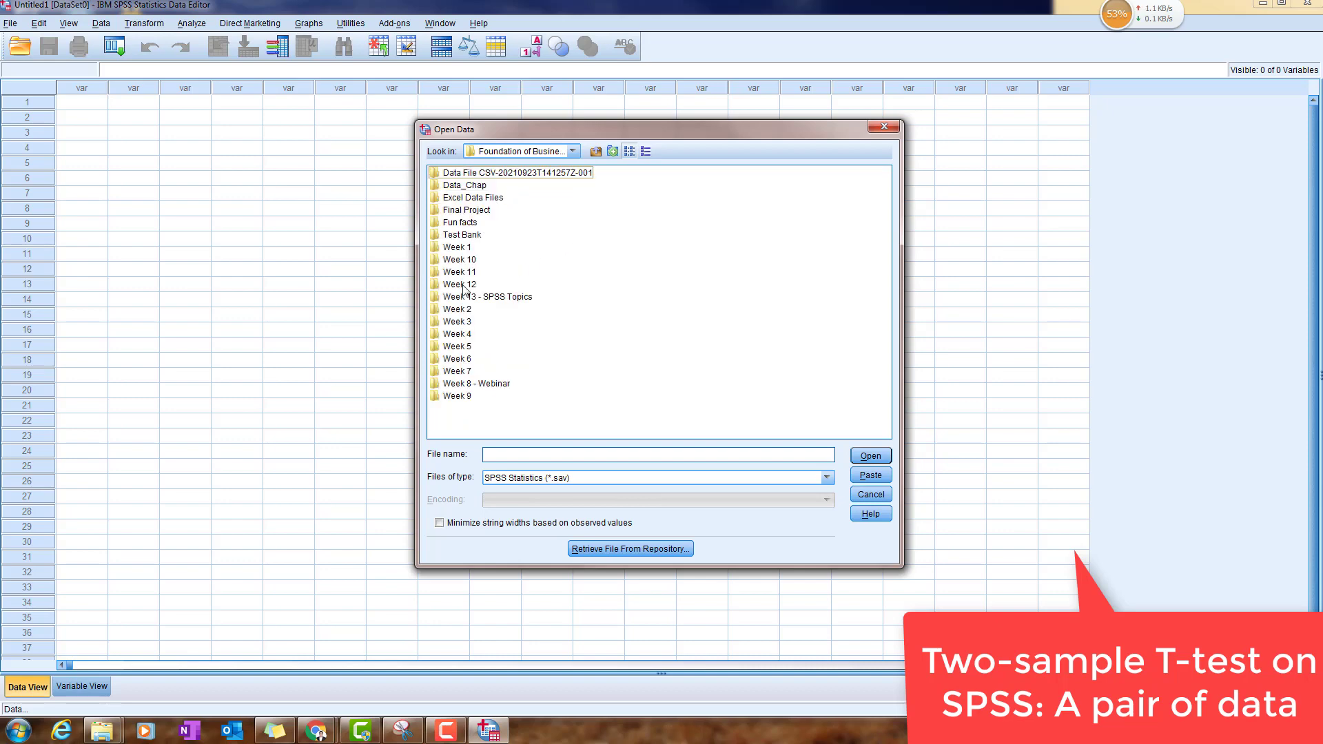
double_click(467, 397)
double_click(491, 197)
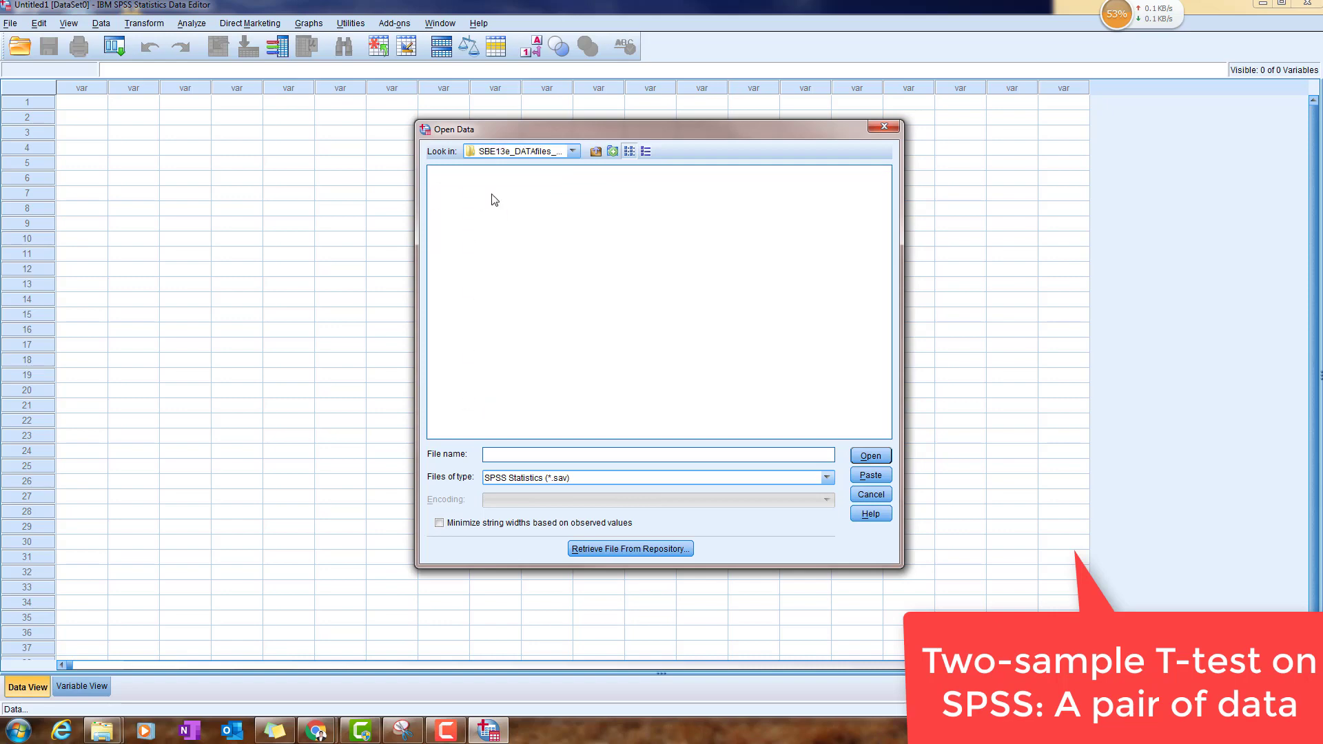
Set the file type to Excel (*.xls, *.xlsx, *.xlsm) so the folder's workbooks are listed.
click(607, 478)
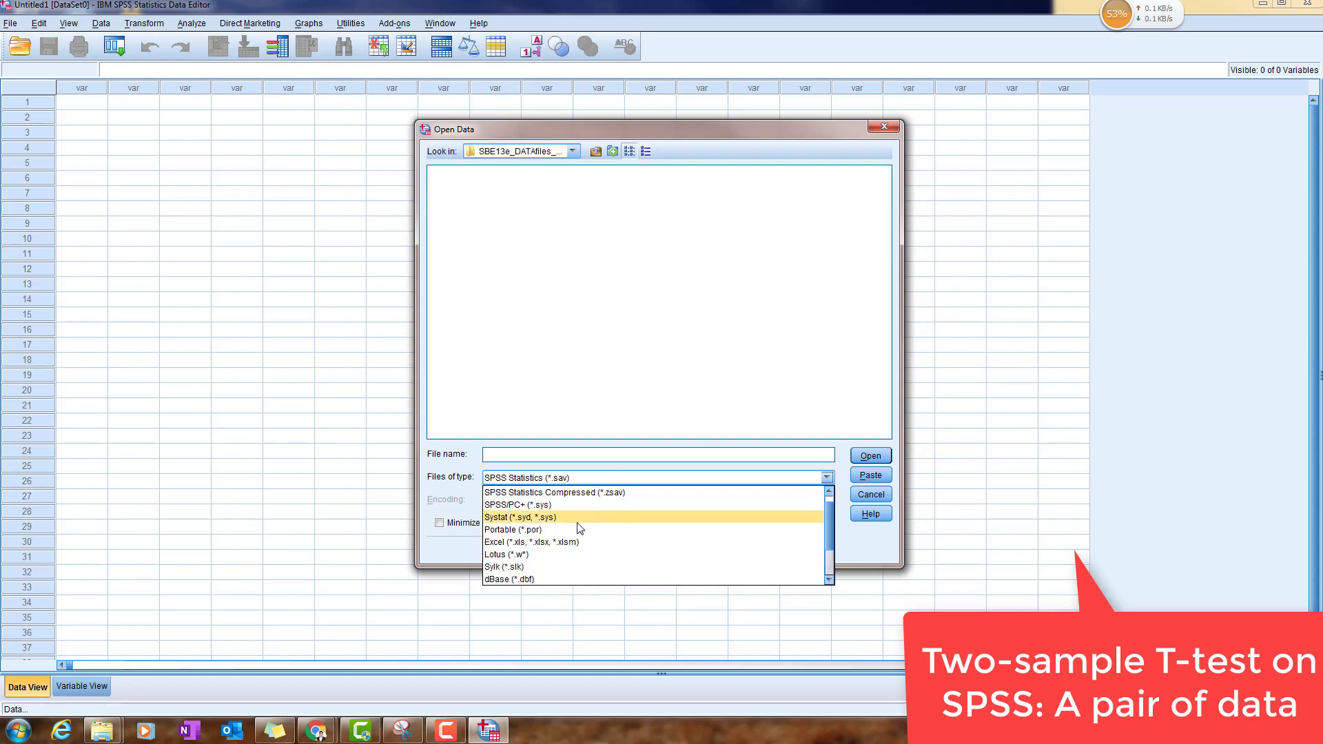
click(562, 542)
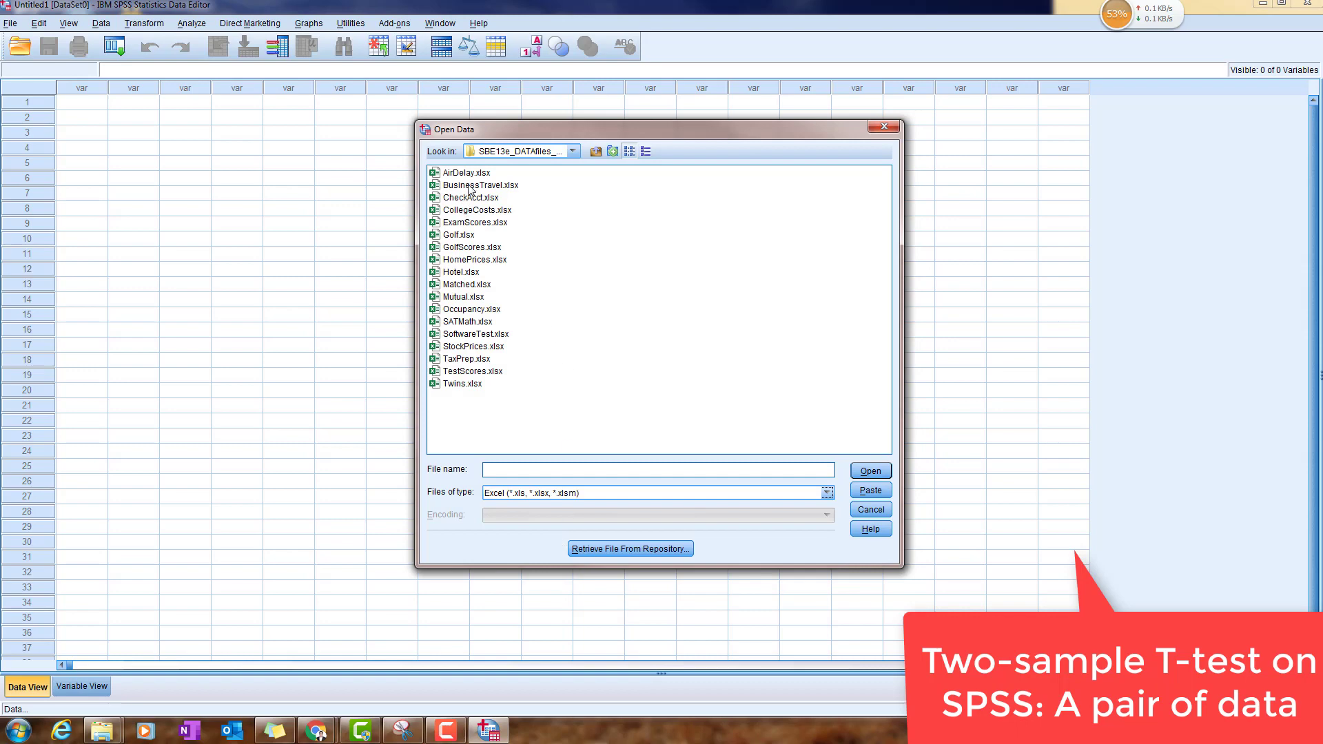
click(585, 495)
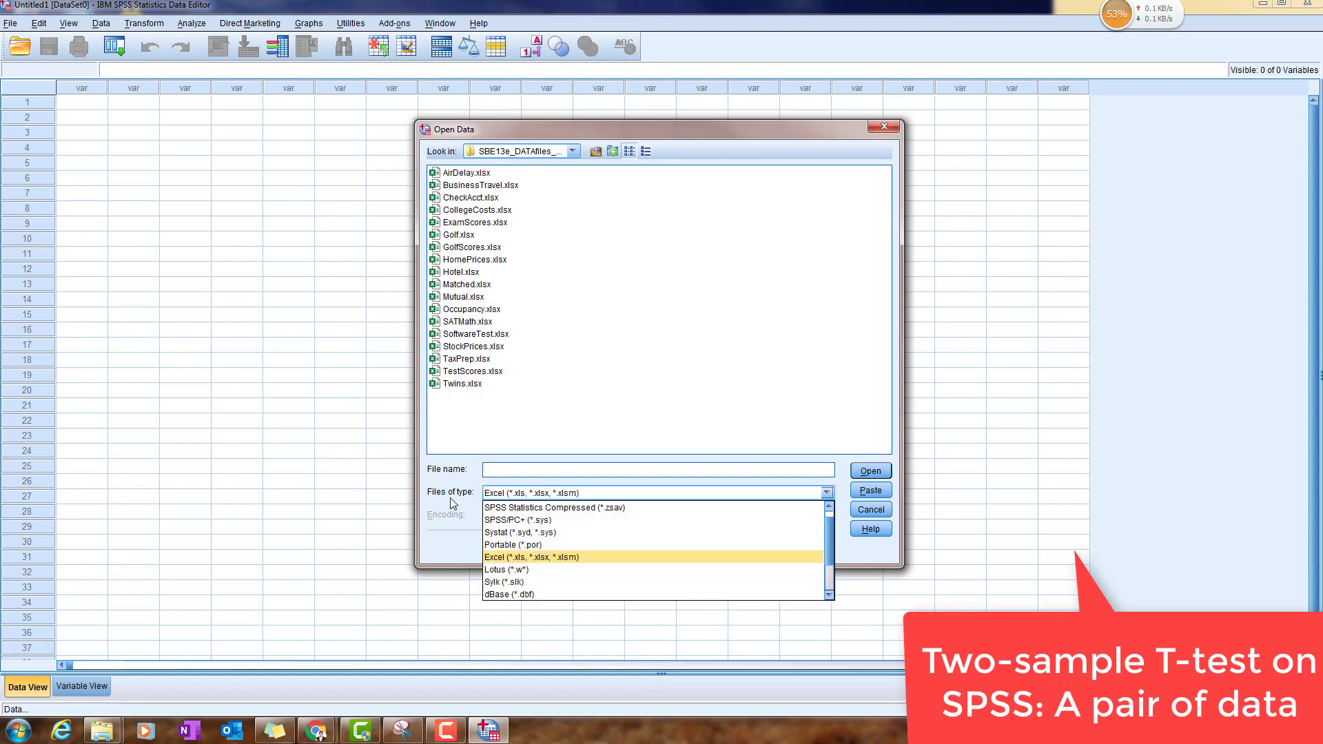
click(525, 557)
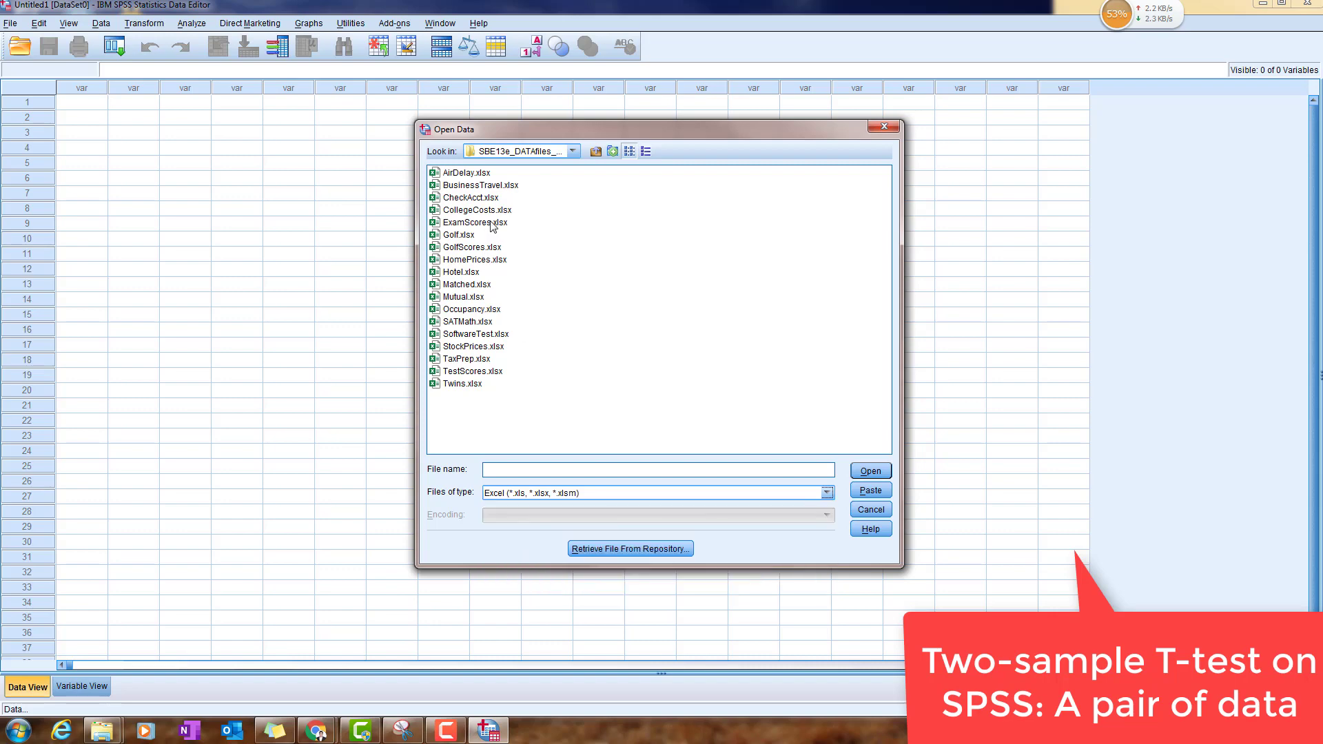
Import the Data worksheet of SoftwareTest.xlsx with variable names read from the first row, and review the variable properties.
click(472, 335)
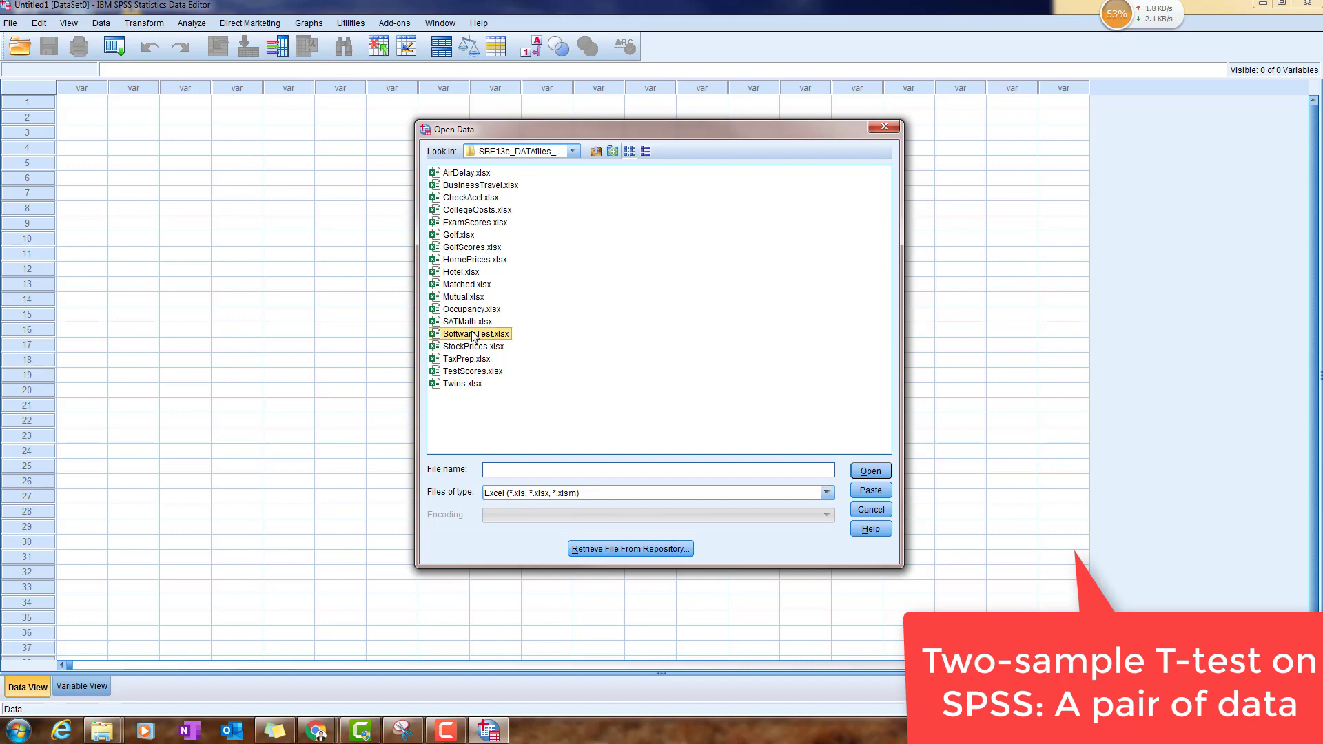
click(887, 472)
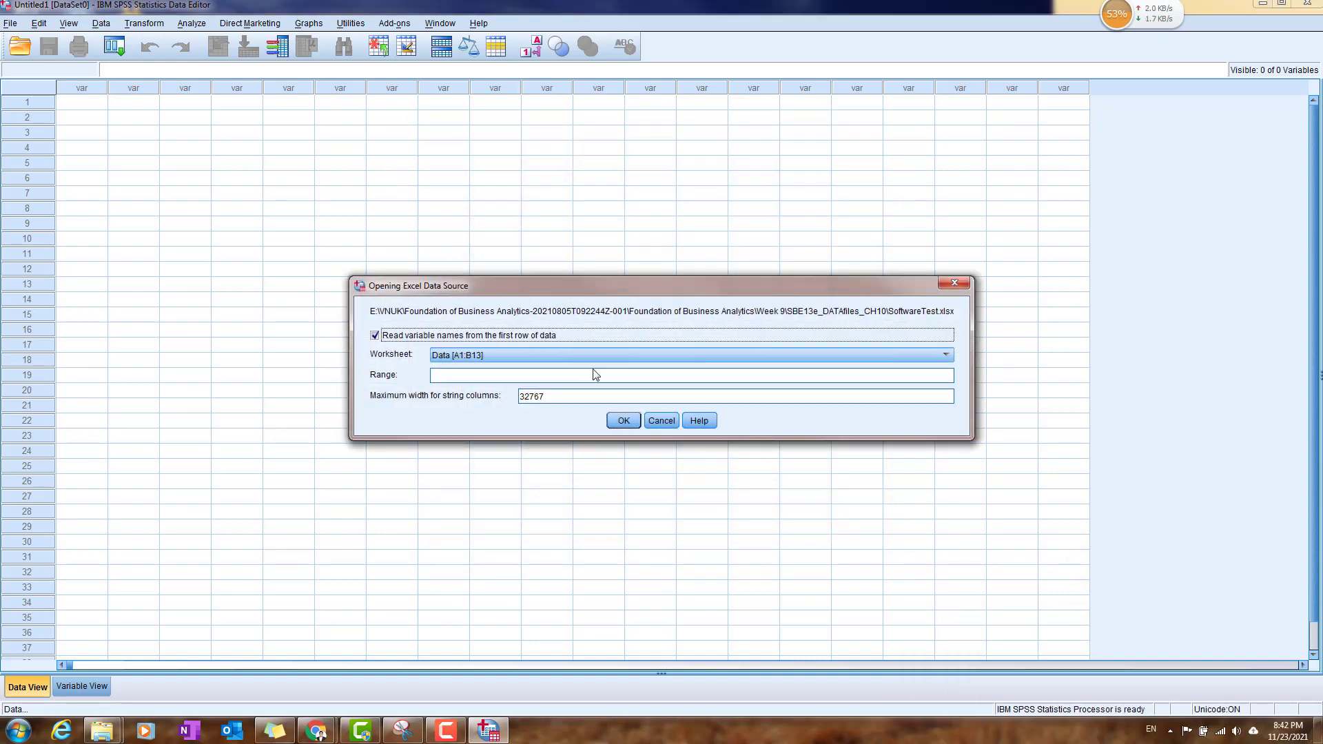
click(623, 421)
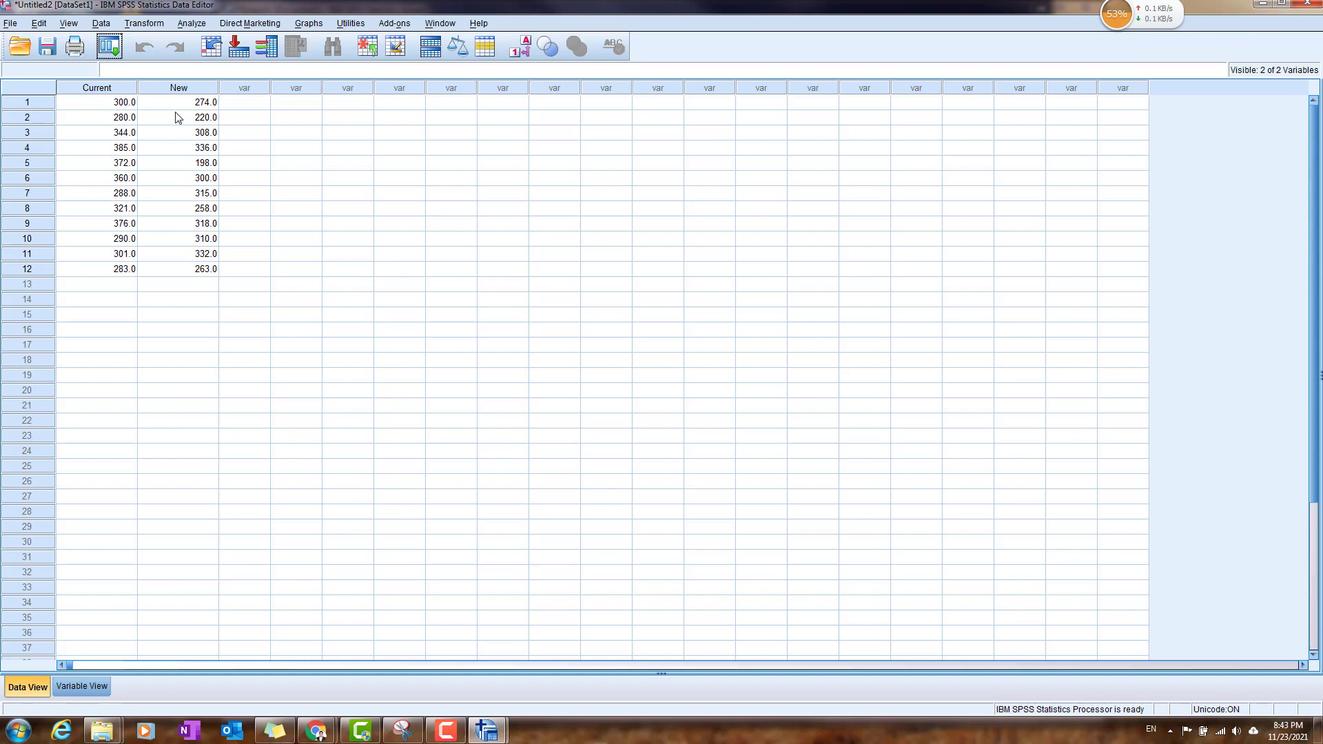
click(83, 685)
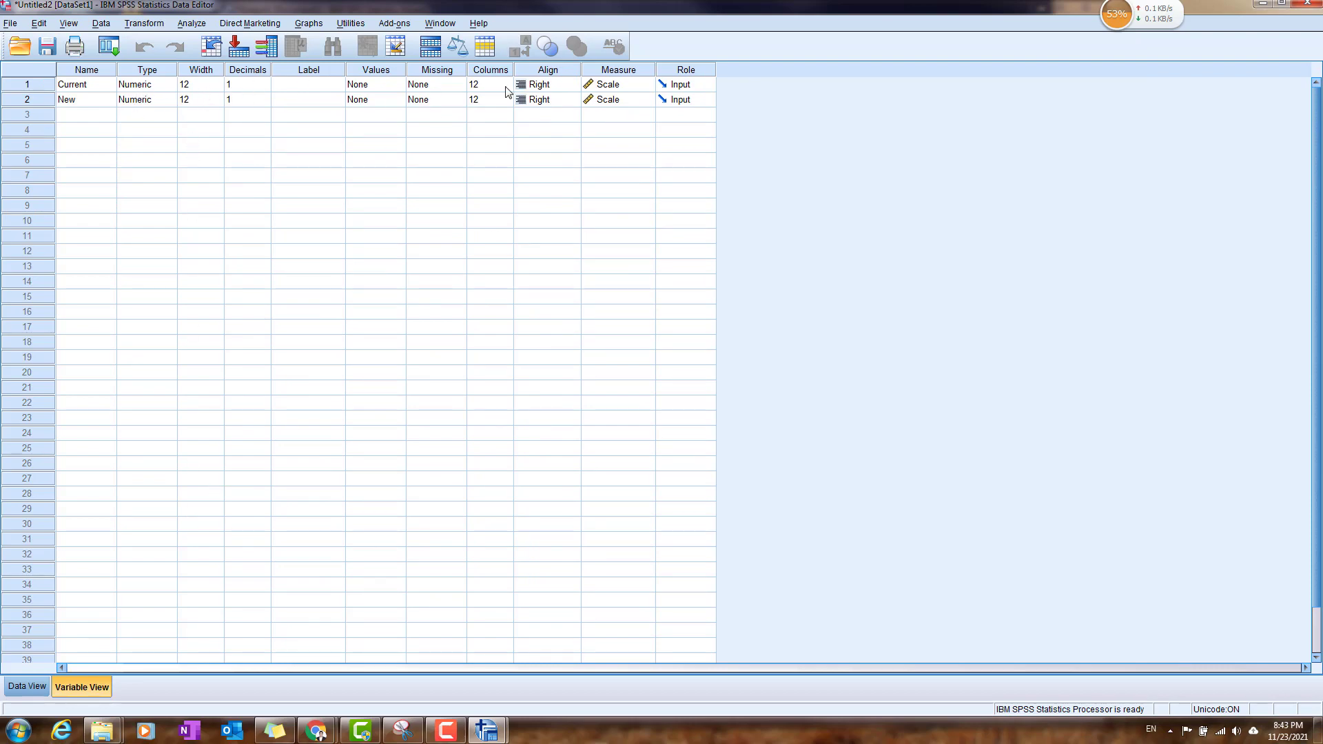
click(28, 687)
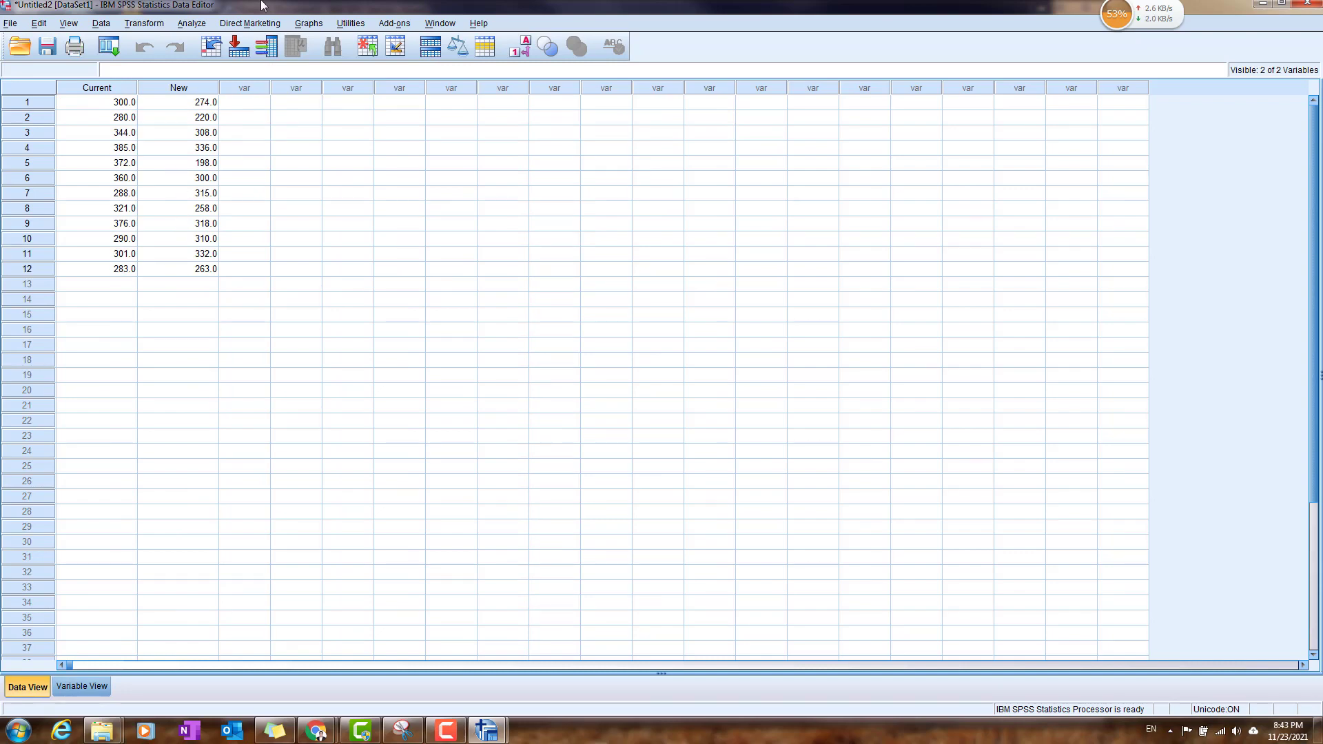
Set up a Paired-Samples T Test with Current as Variable1 and New as Variable2 of pair 1.
click(200, 25)
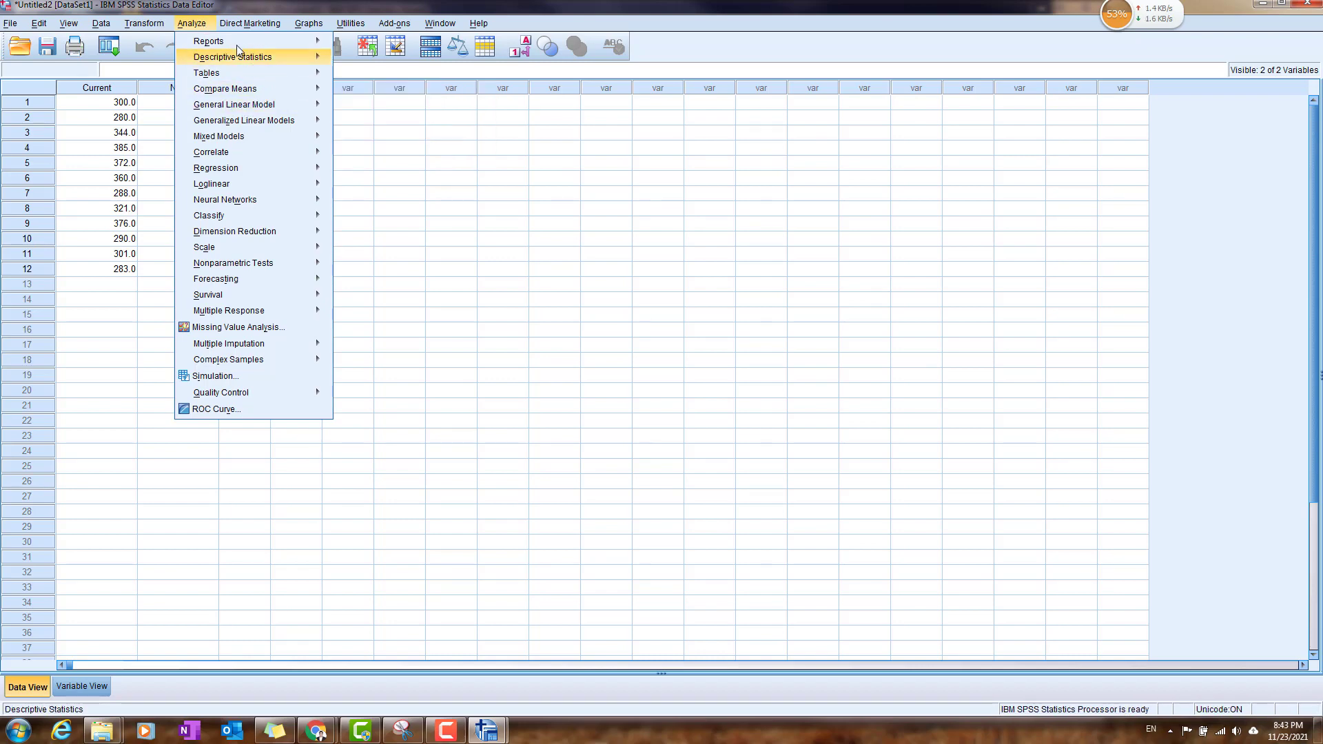
click(205, 25)
click(205, 25)
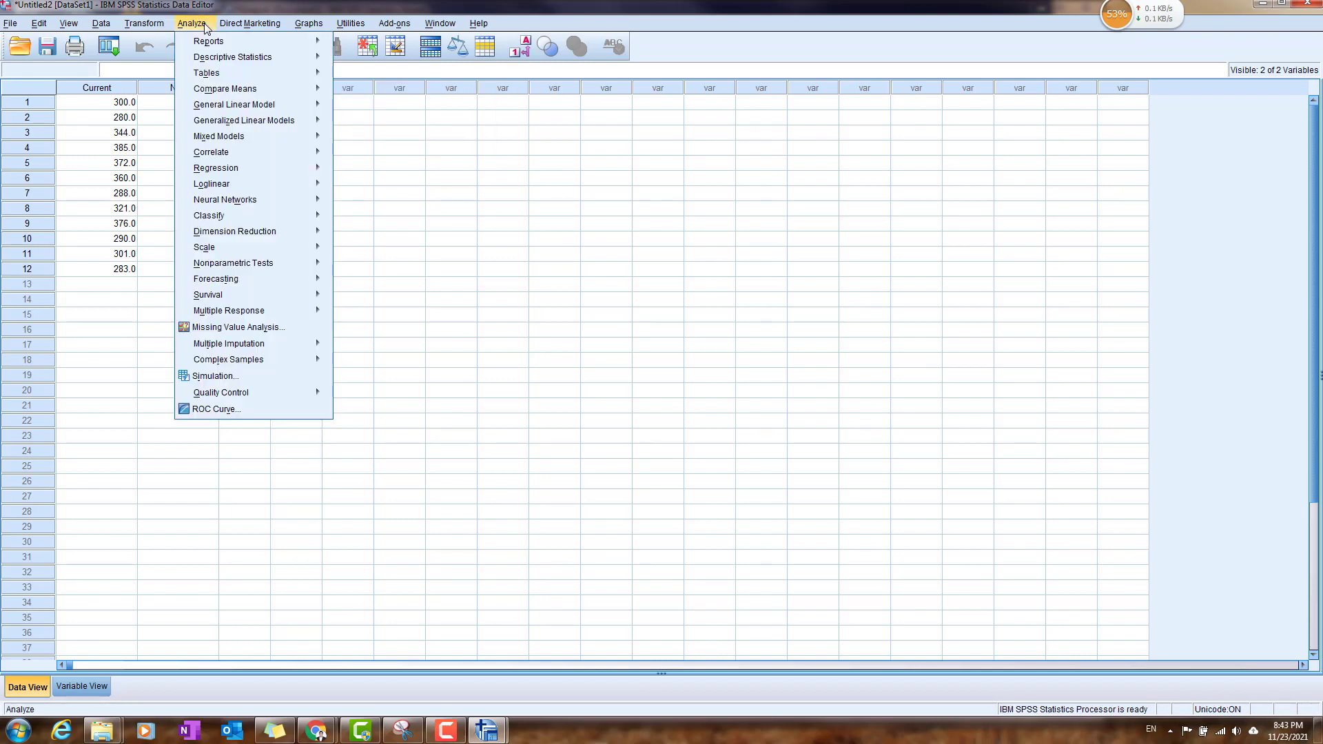
mouse_move(221, 93)
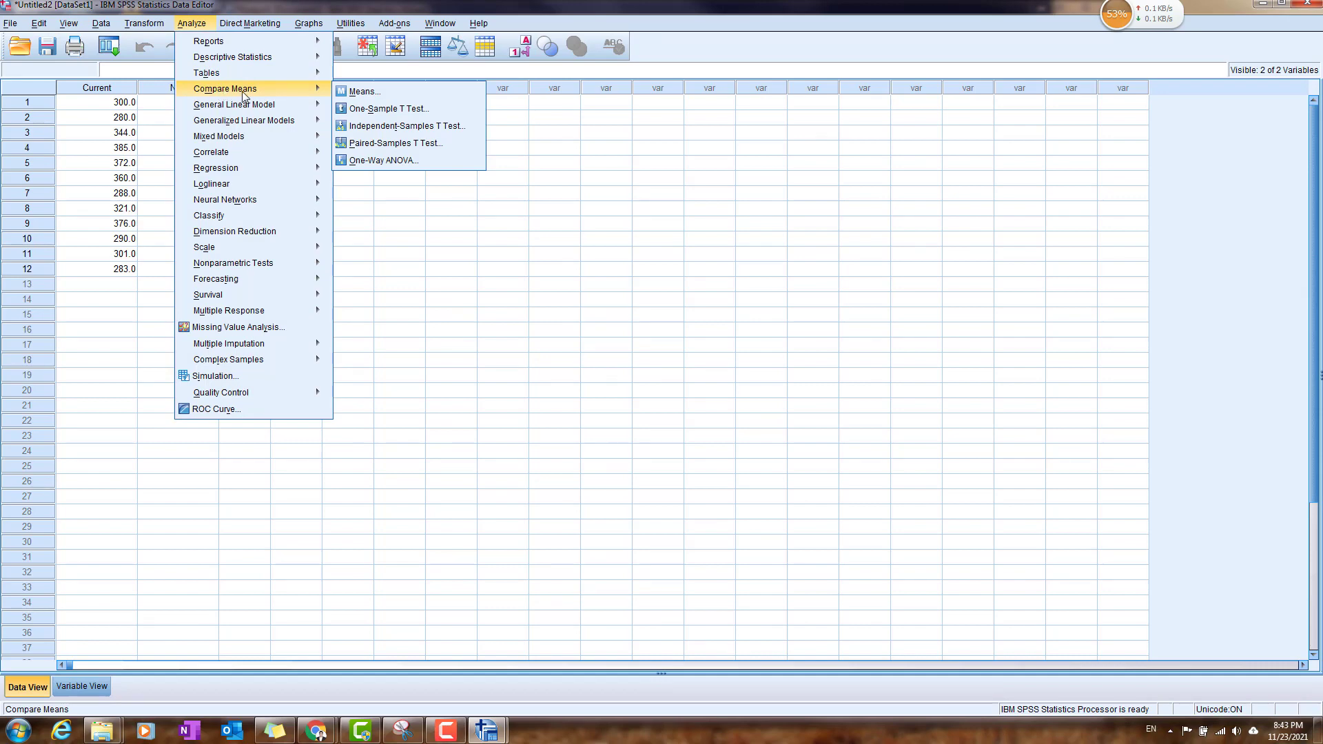
click(408, 145)
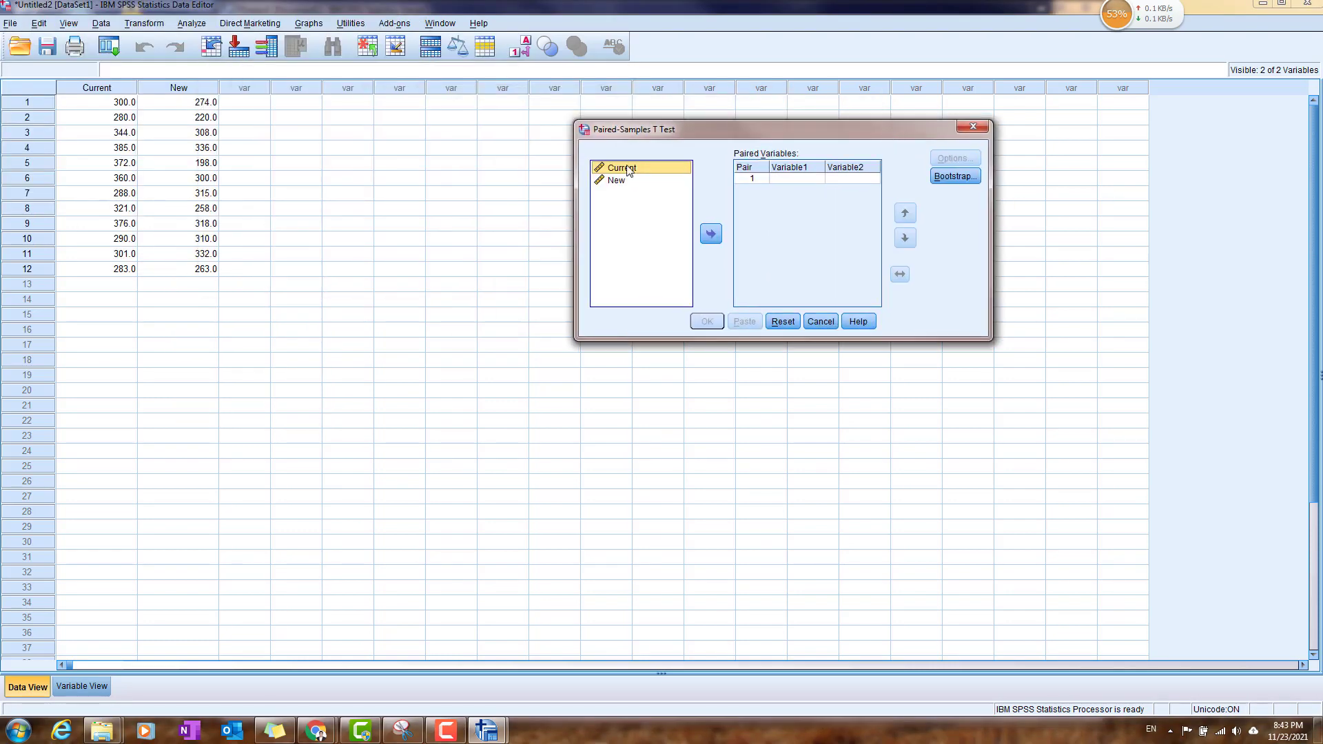
click(712, 233)
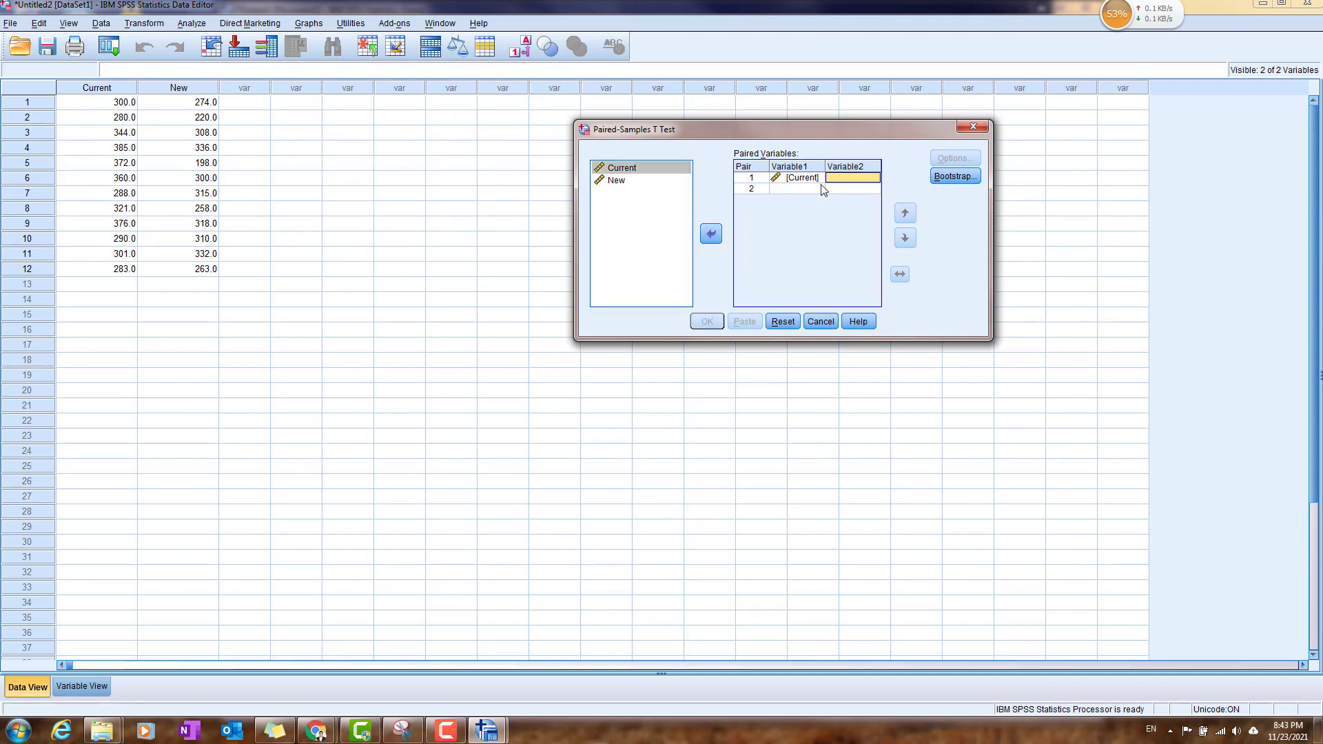
click(631, 182)
click(711, 234)
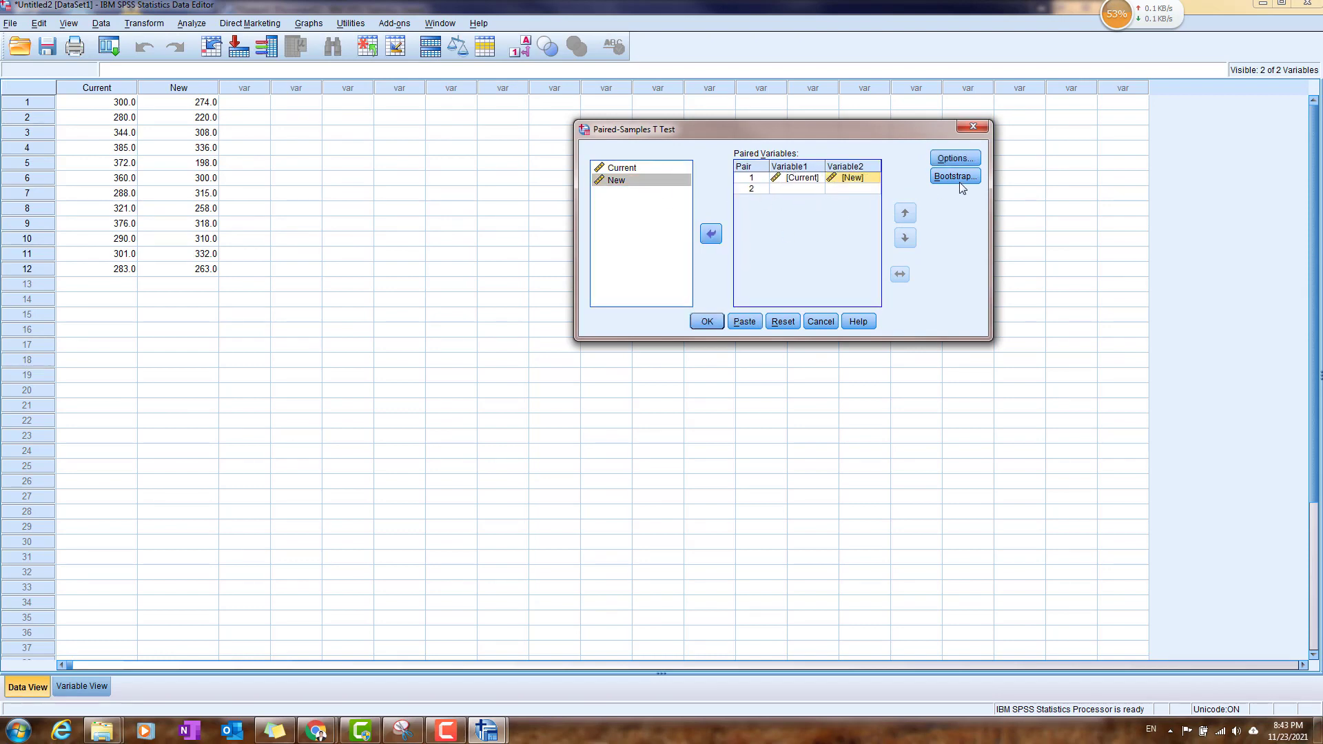
Accept a 95% confidence interval with cases excluded analysis by analysis, and run the paired-samples t-test.
click(955, 158)
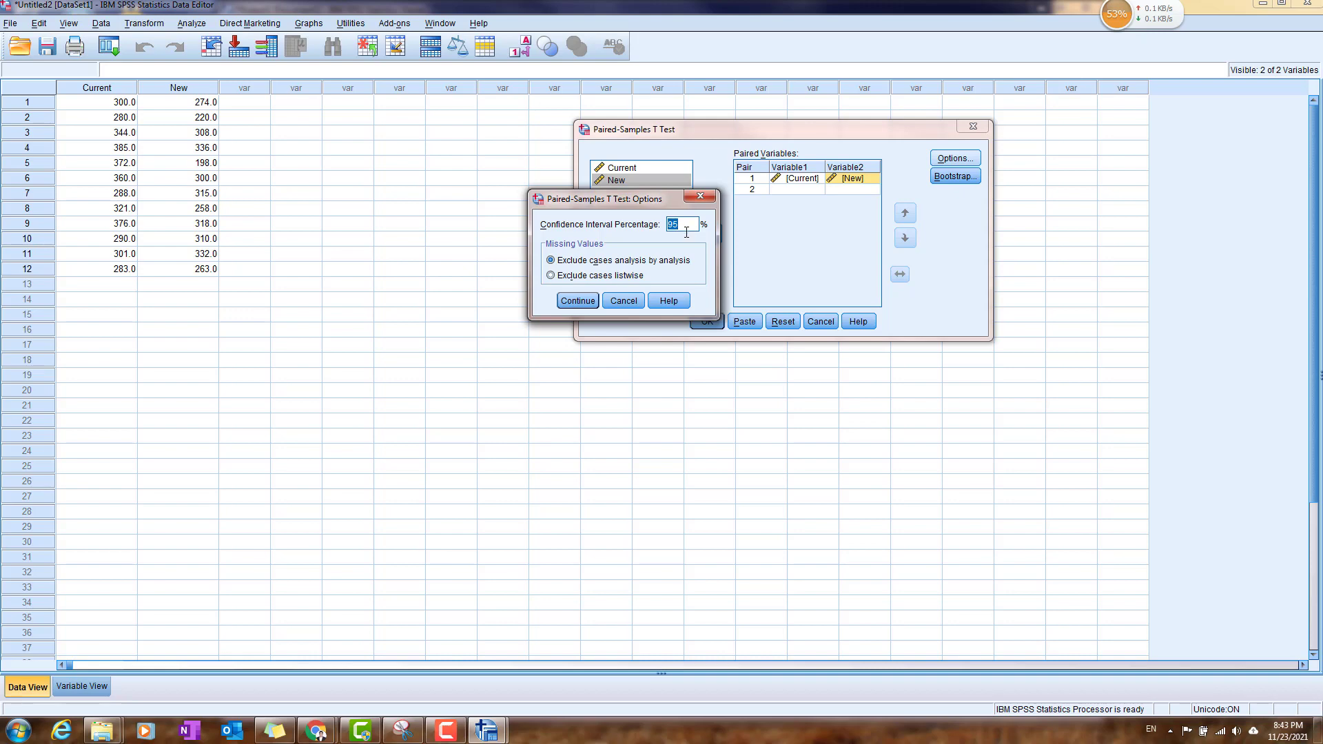
click(578, 301)
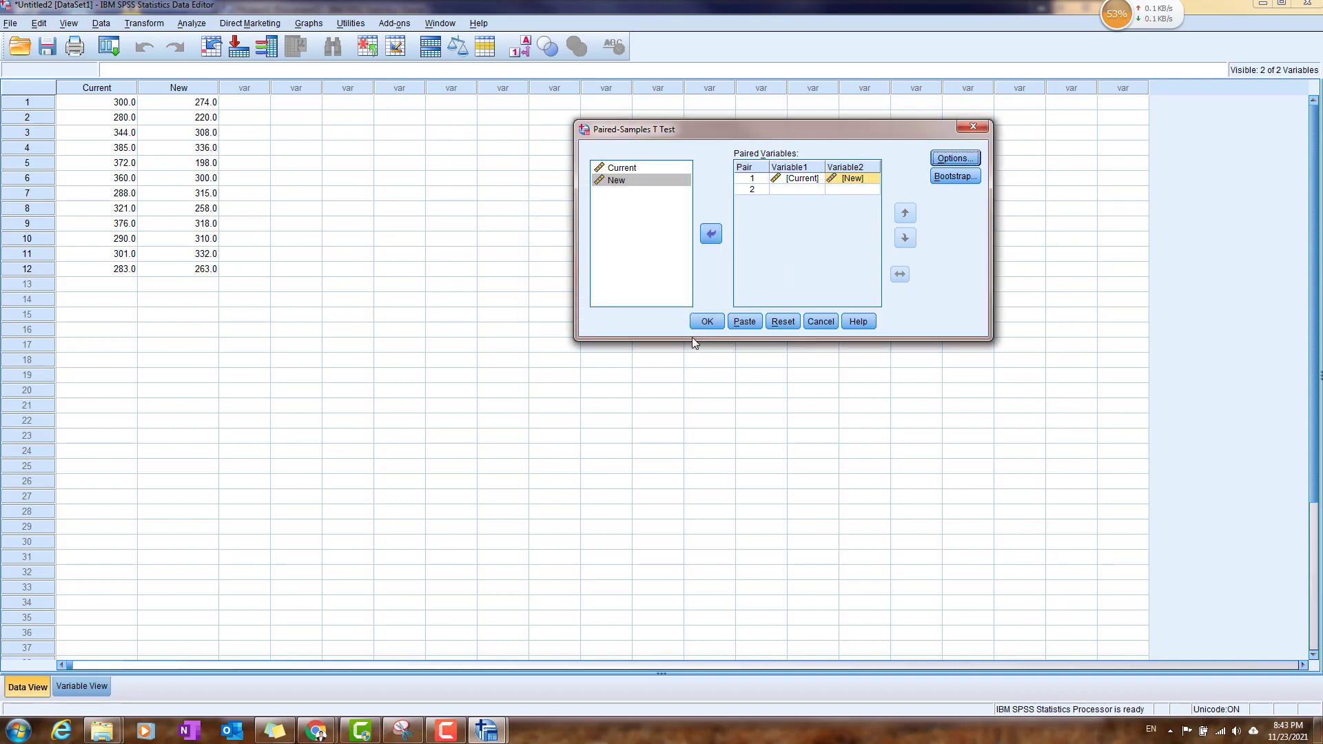
click(708, 322)
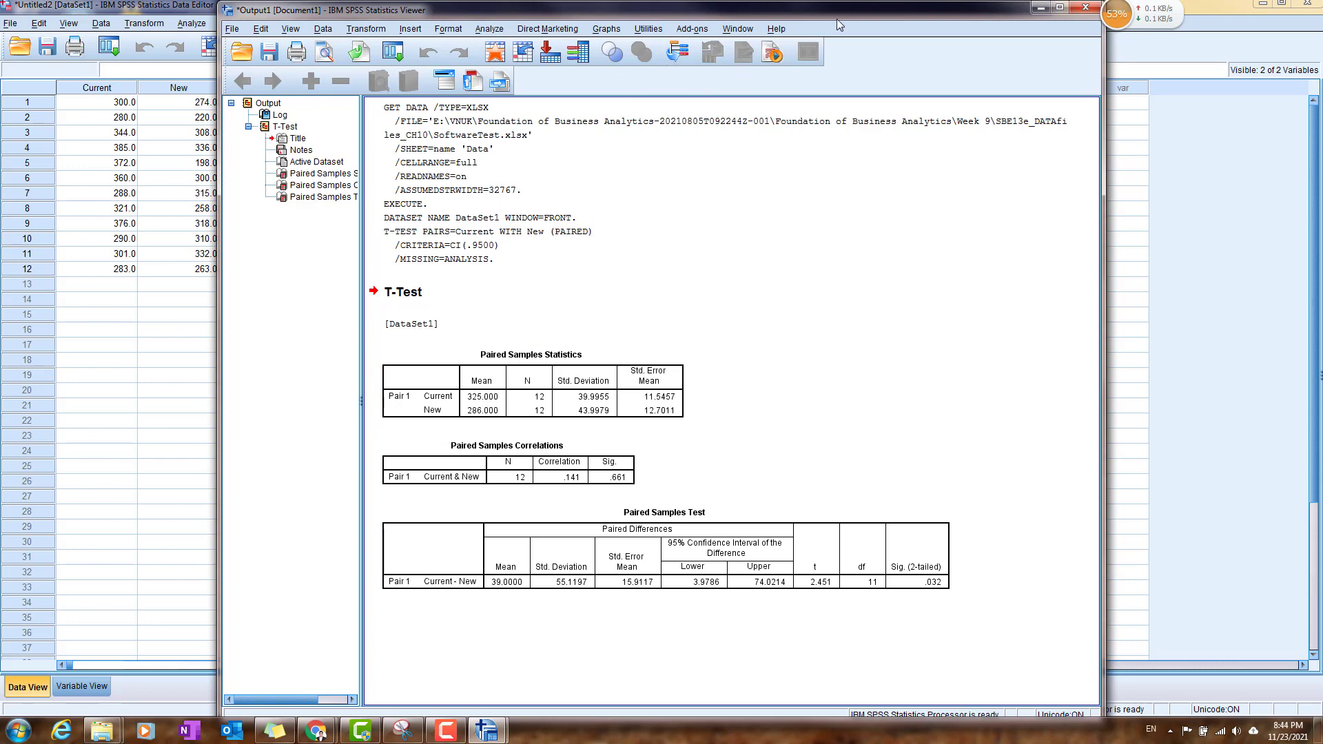
Move the output viewer aside to review the paired-samples test tables, and close it without saving its contents.
drag(832, 12, 1019, 13)
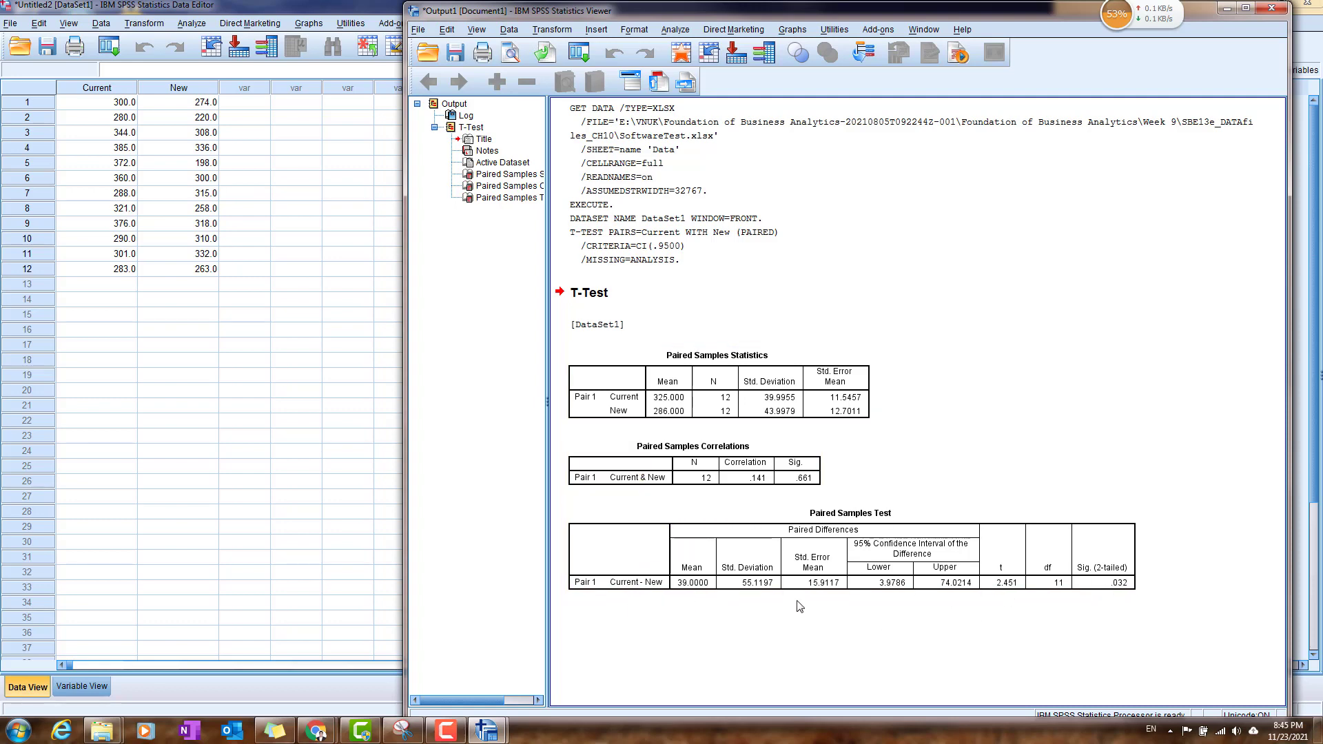
click(1270, 8)
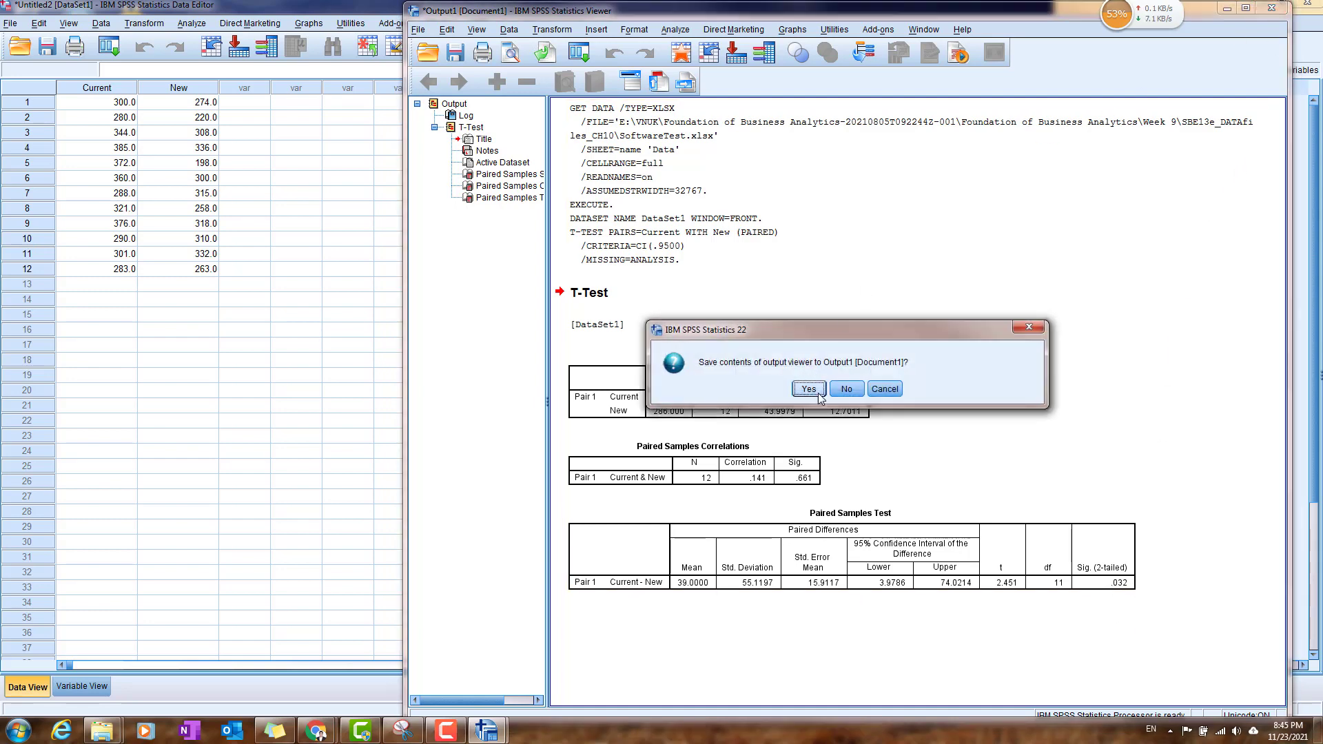
click(846, 388)
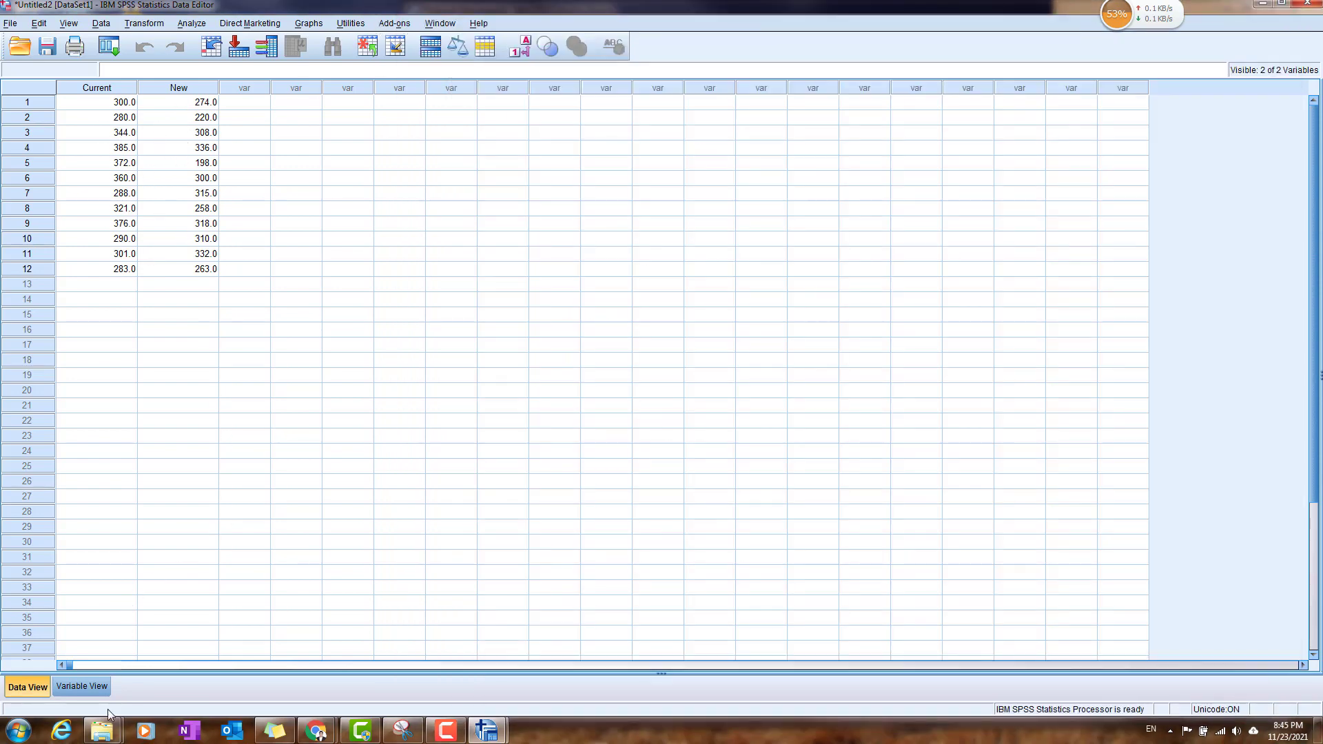
Switch to File Explorer, go up to the Week 9 folder and open the Practice T-test workbook in Excel.
mouse_move(102, 731)
click(122, 663)
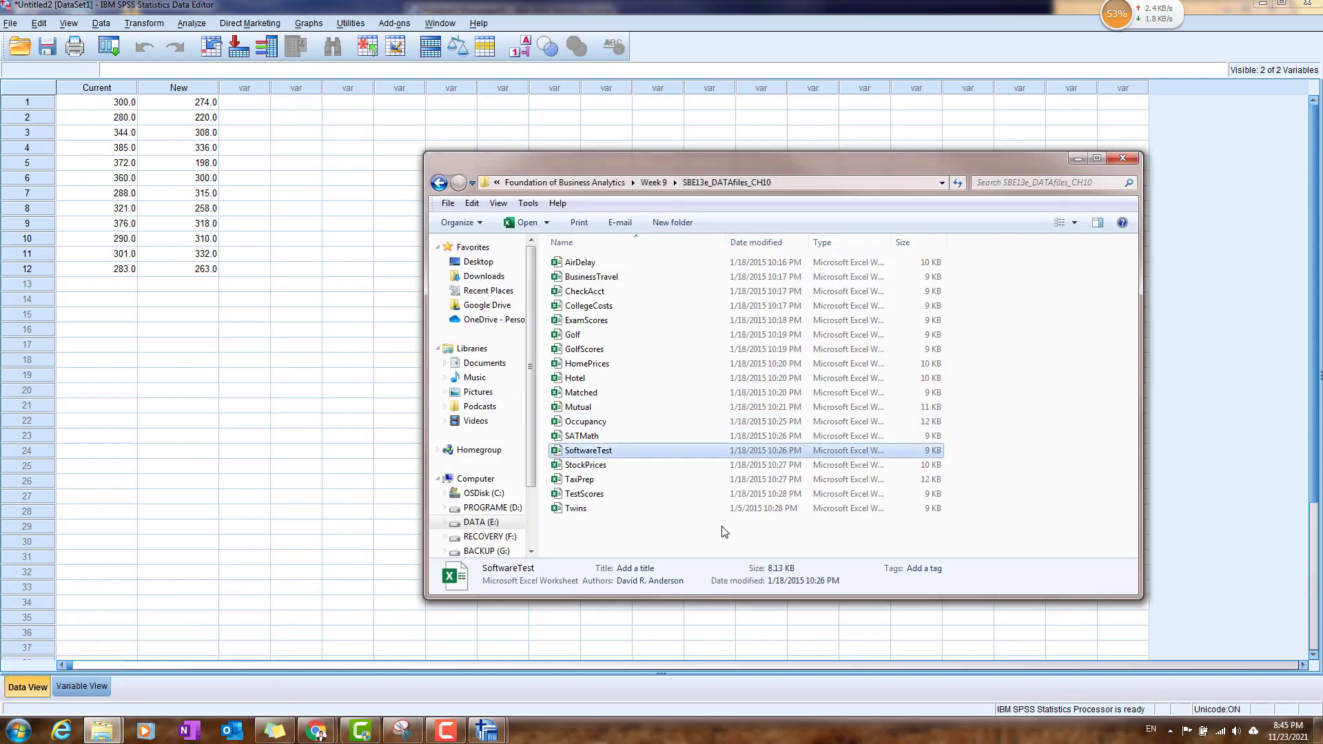
click(714, 554)
key(BackSpace)
key(Down)
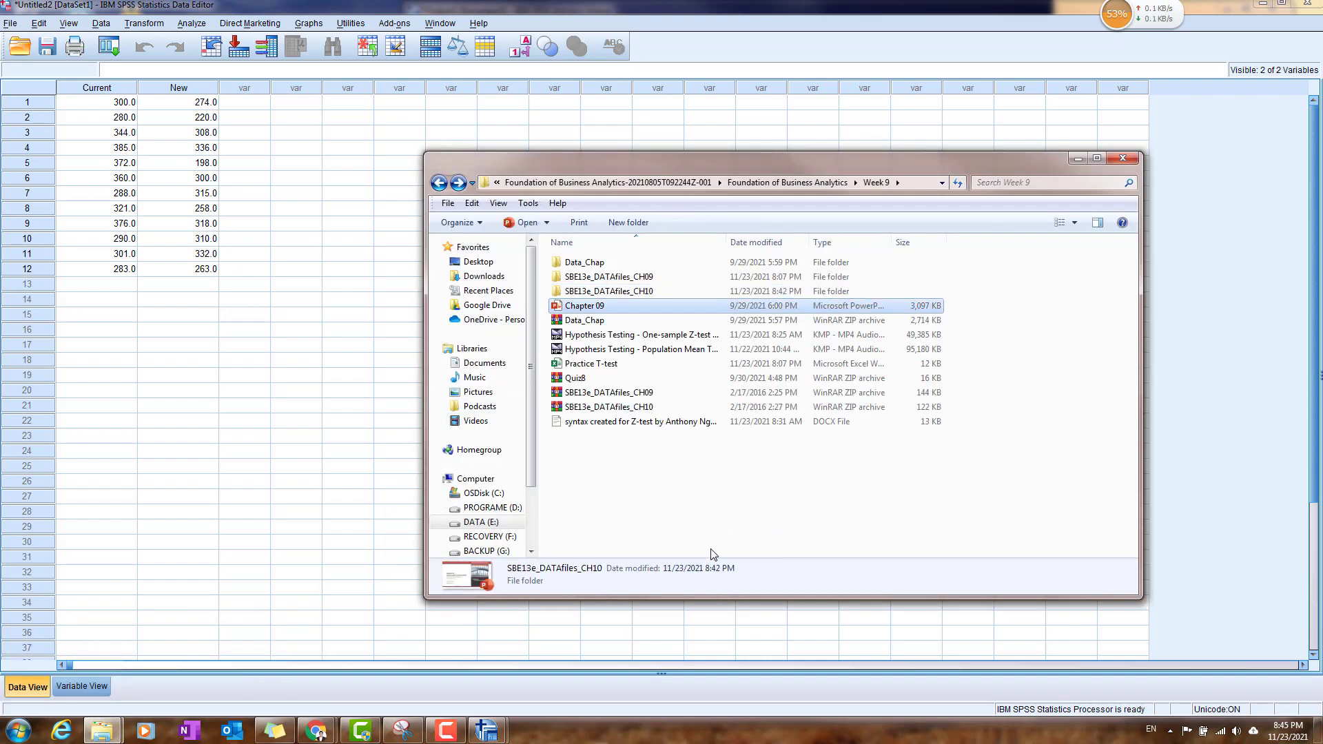
key(Down)
key(Down)
key(Down)
key(Down)
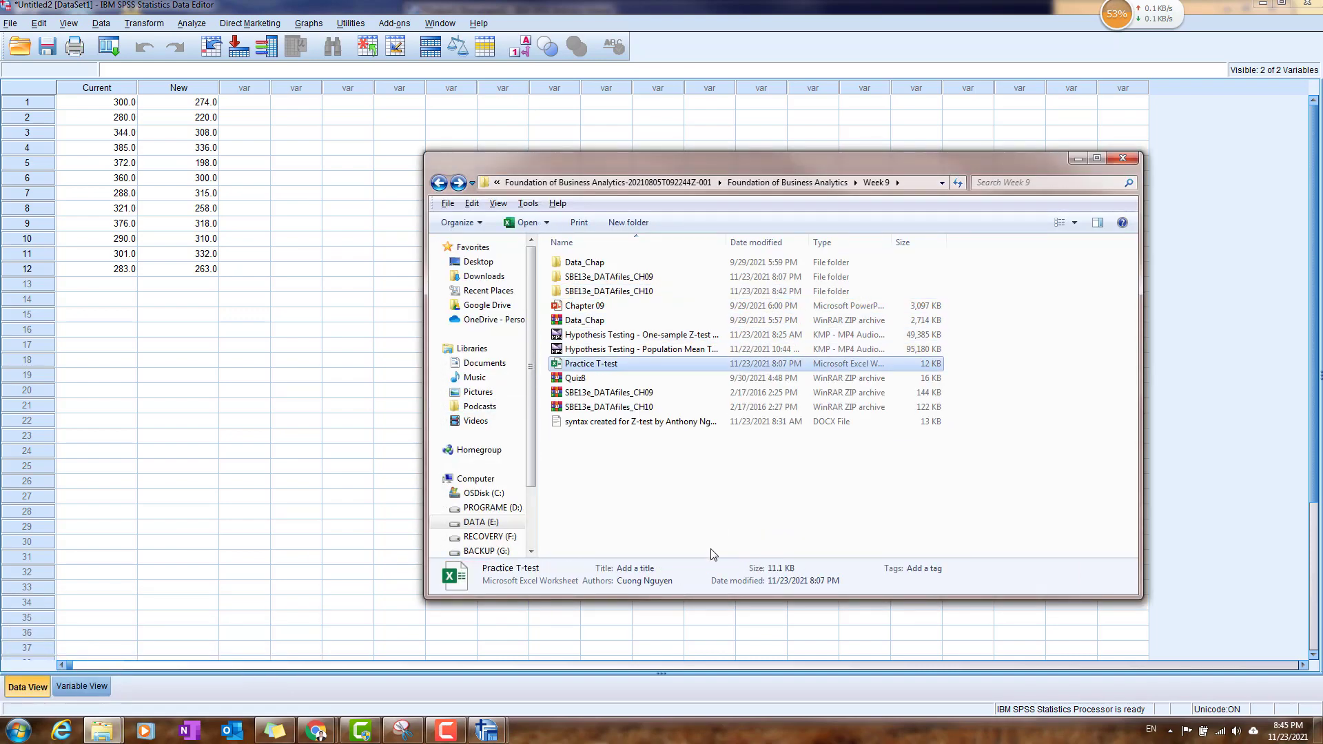
key(Return)
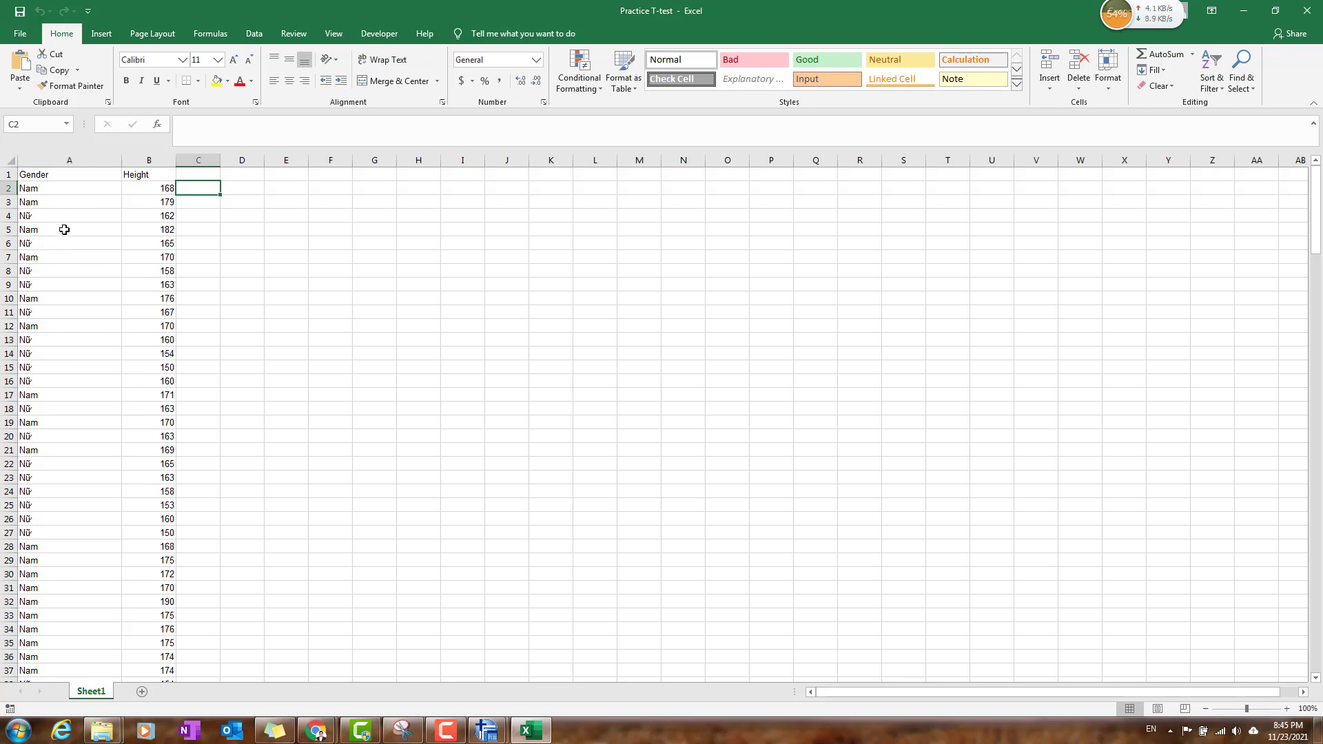
Examine the Gender and Height columns of Sheet1 from the header down to the last record.
drag(63, 230, 133, 398)
click(164, 158)
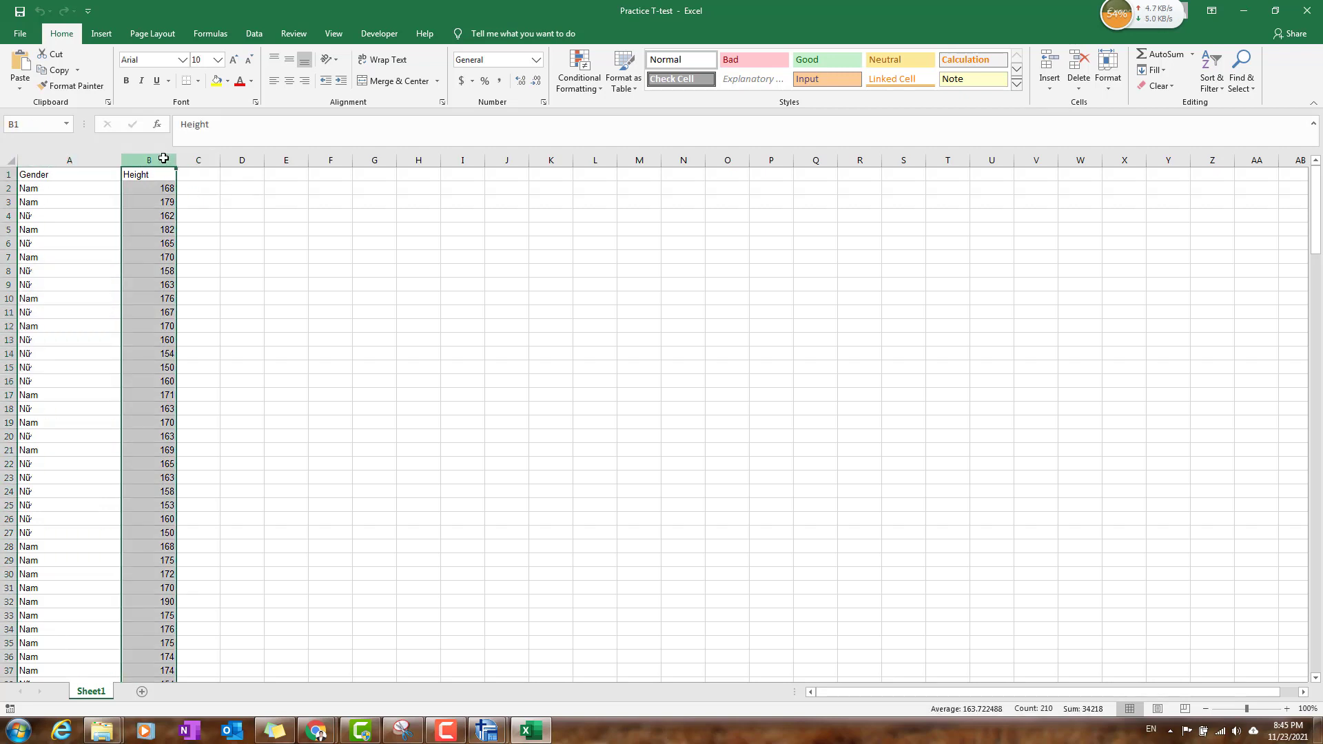
click(148, 193)
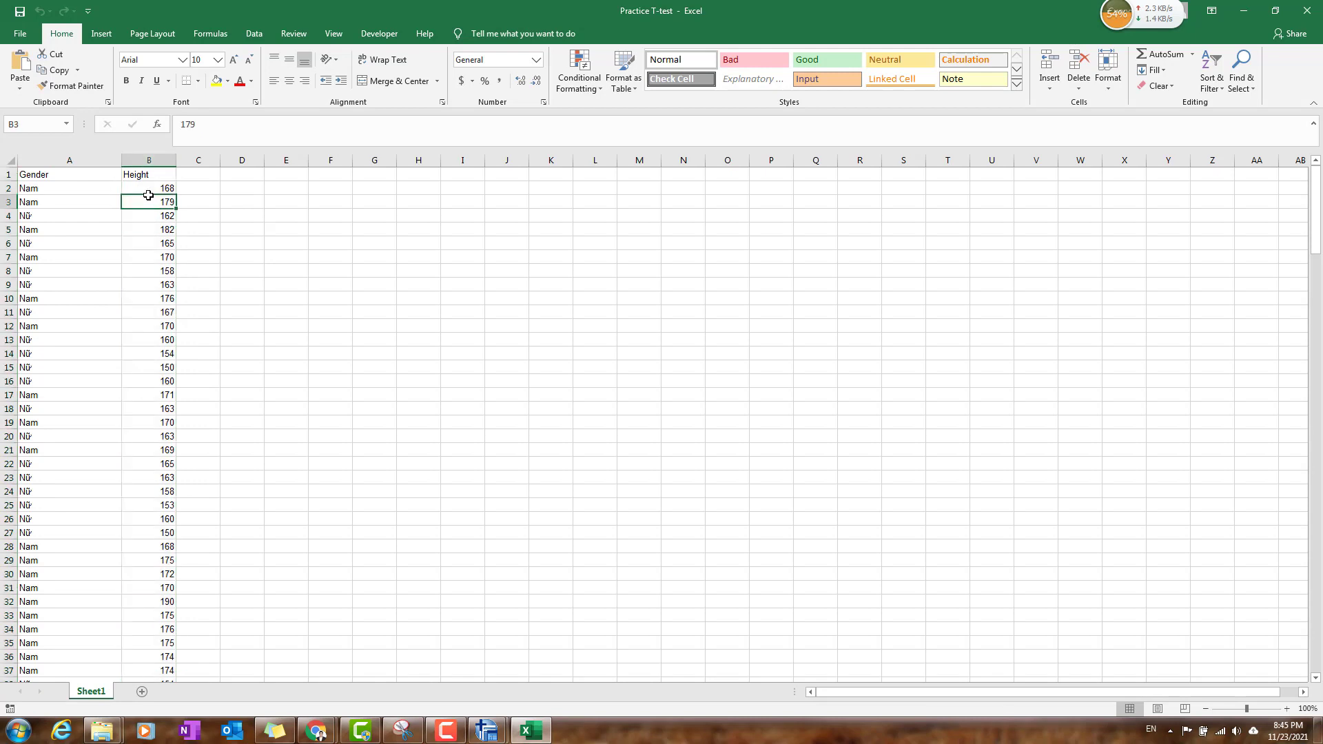
click(107, 309)
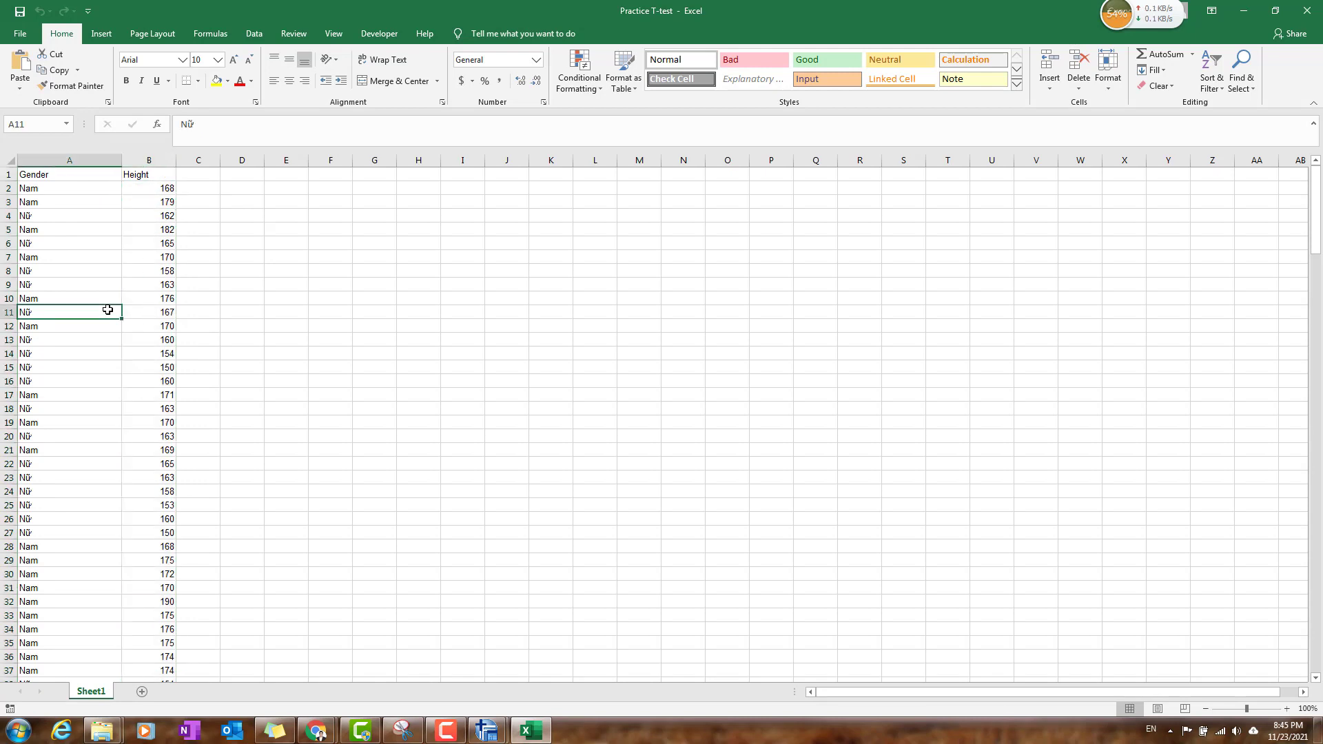
key(ctrl+Down)
key(Down)
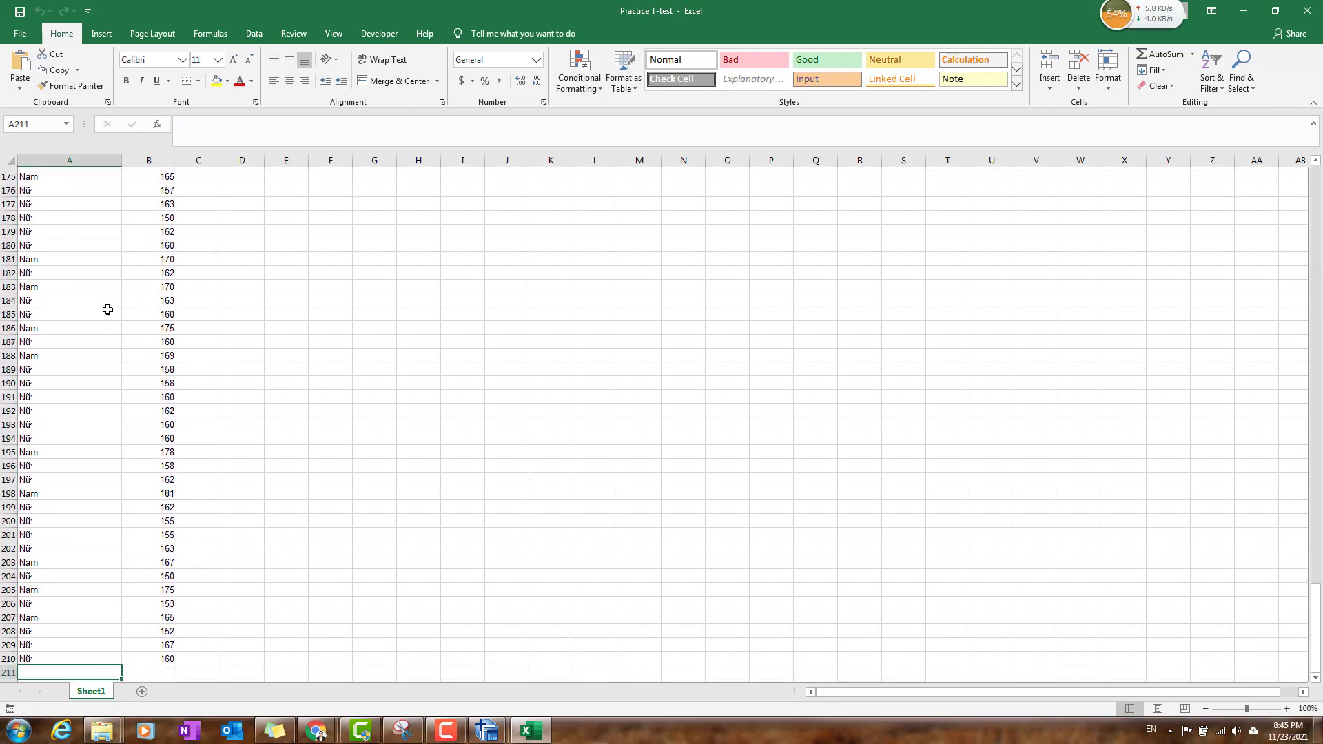
key(Up)
key(Up)
key(Up)
key(Up)
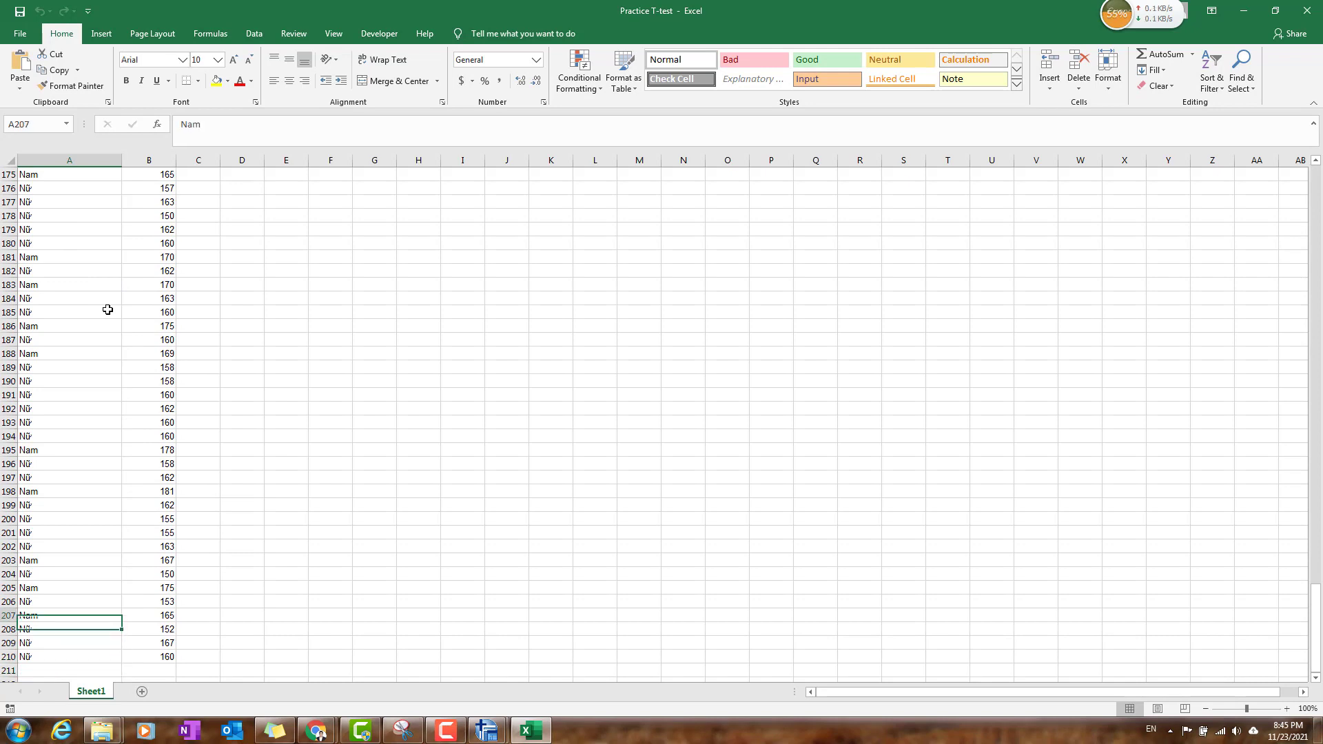
key(Right)
key(Down)
key(Down)
key(Down)
key(Down)
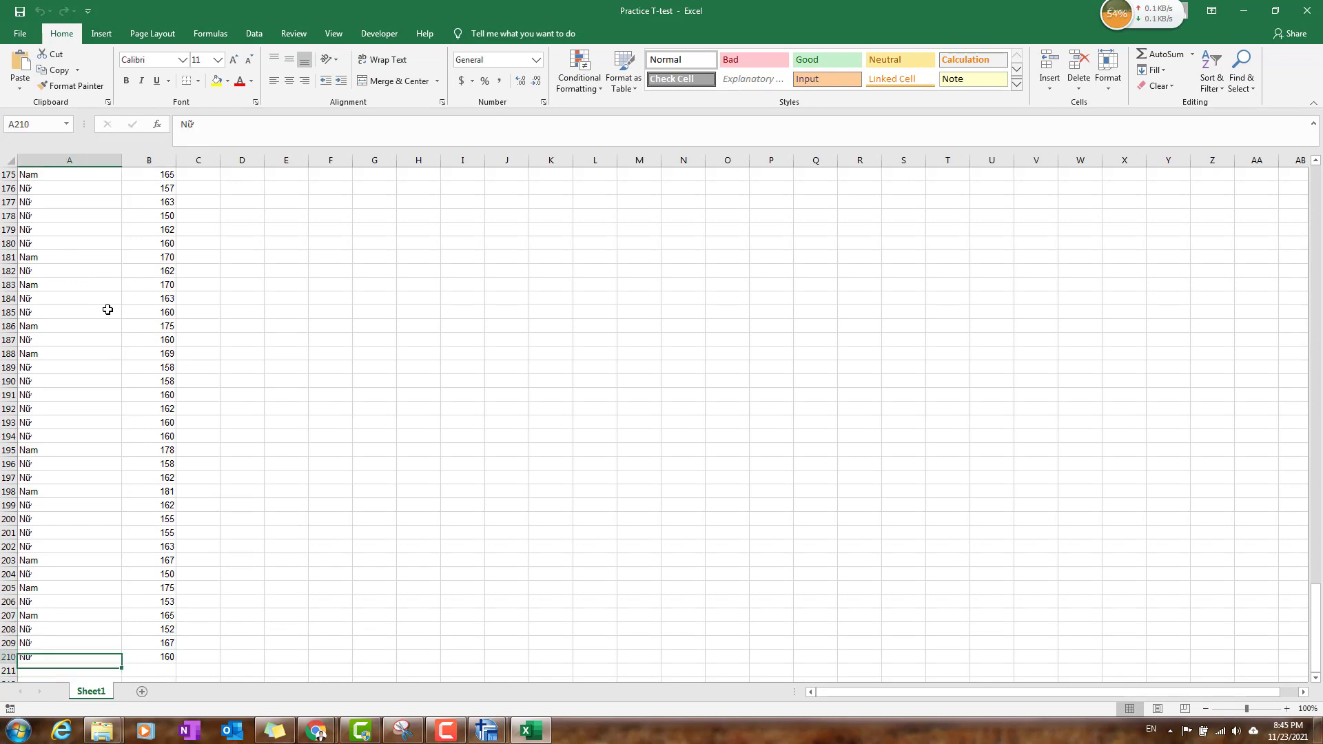
key(Up)
key(ctrl+Up)
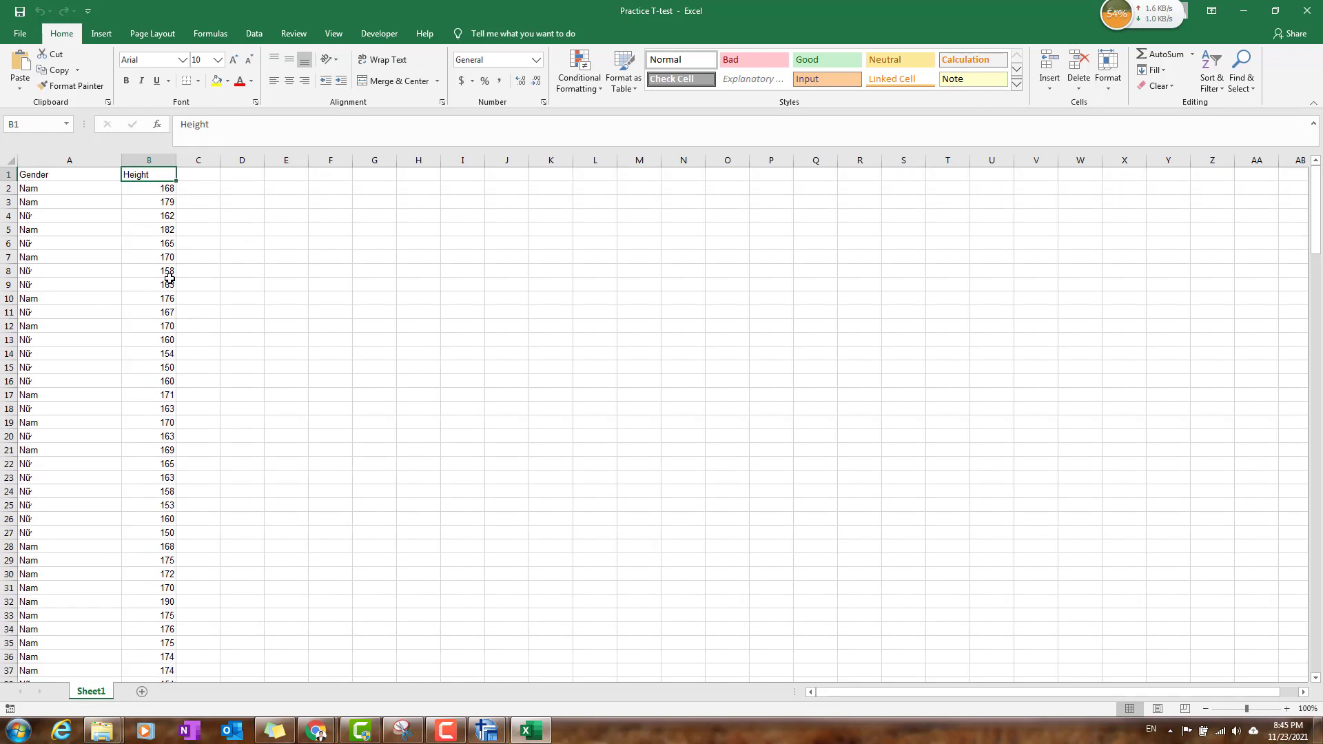
scroll(171, 281, down, 1)
scroll(171, 282, up, 1)
Add filters to the whole Gender and Height table and show only the rows whose Gender is Nam.
key(ctrl+a)
scroll(216, 239, down, 20)
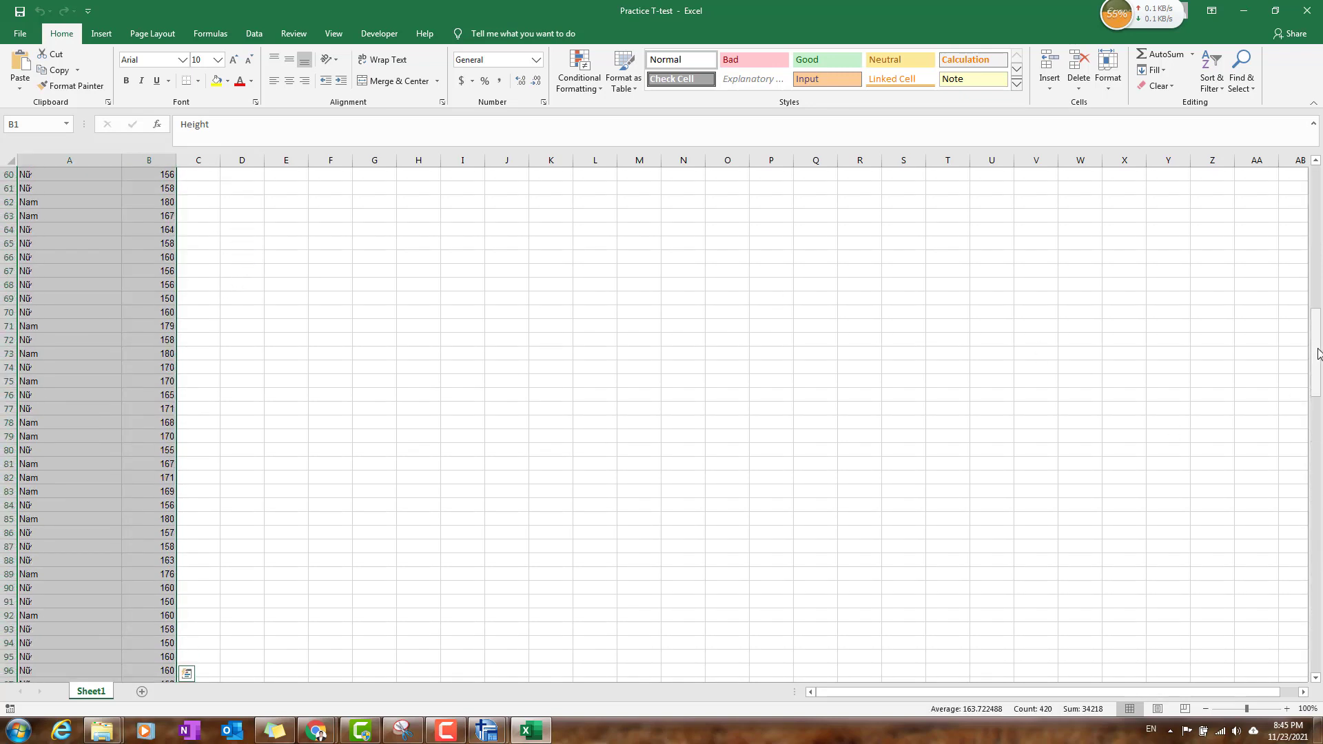
drag(1317, 334, 1318, 182)
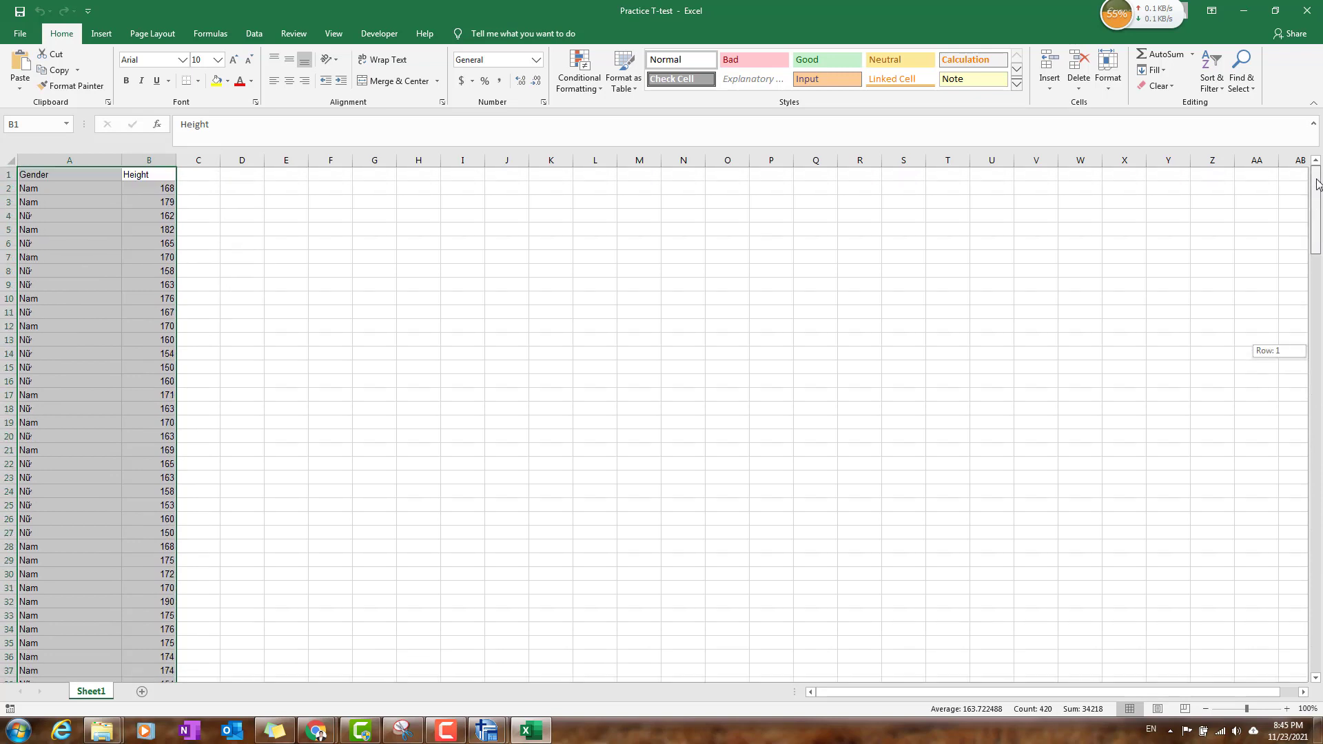
click(255, 33)
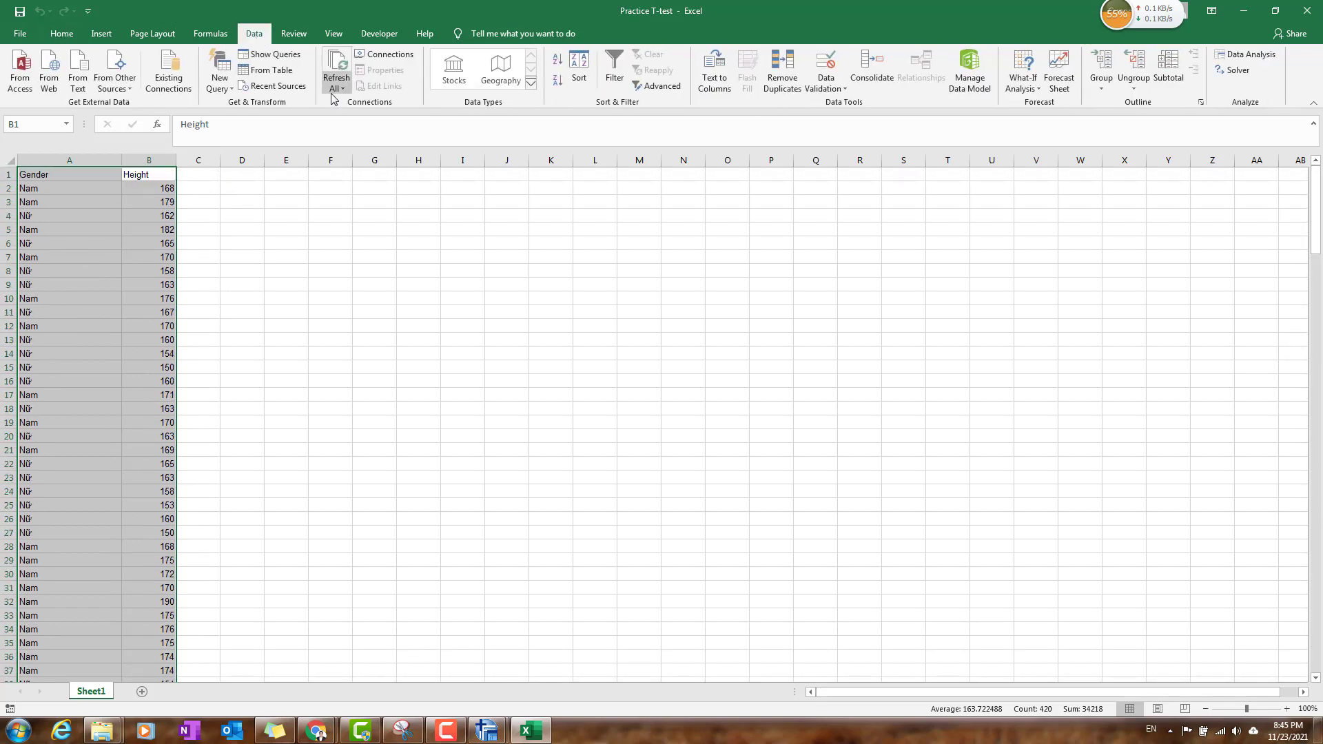
click(581, 69)
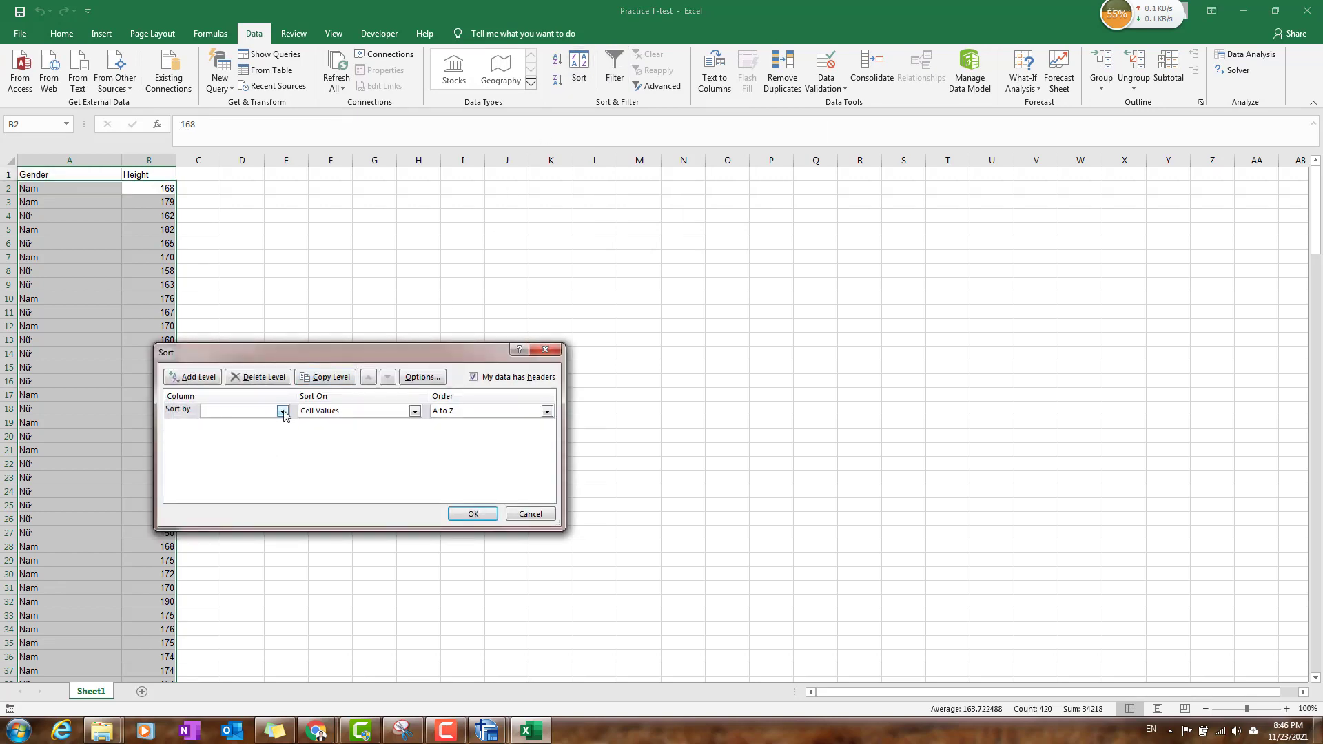
click(545, 350)
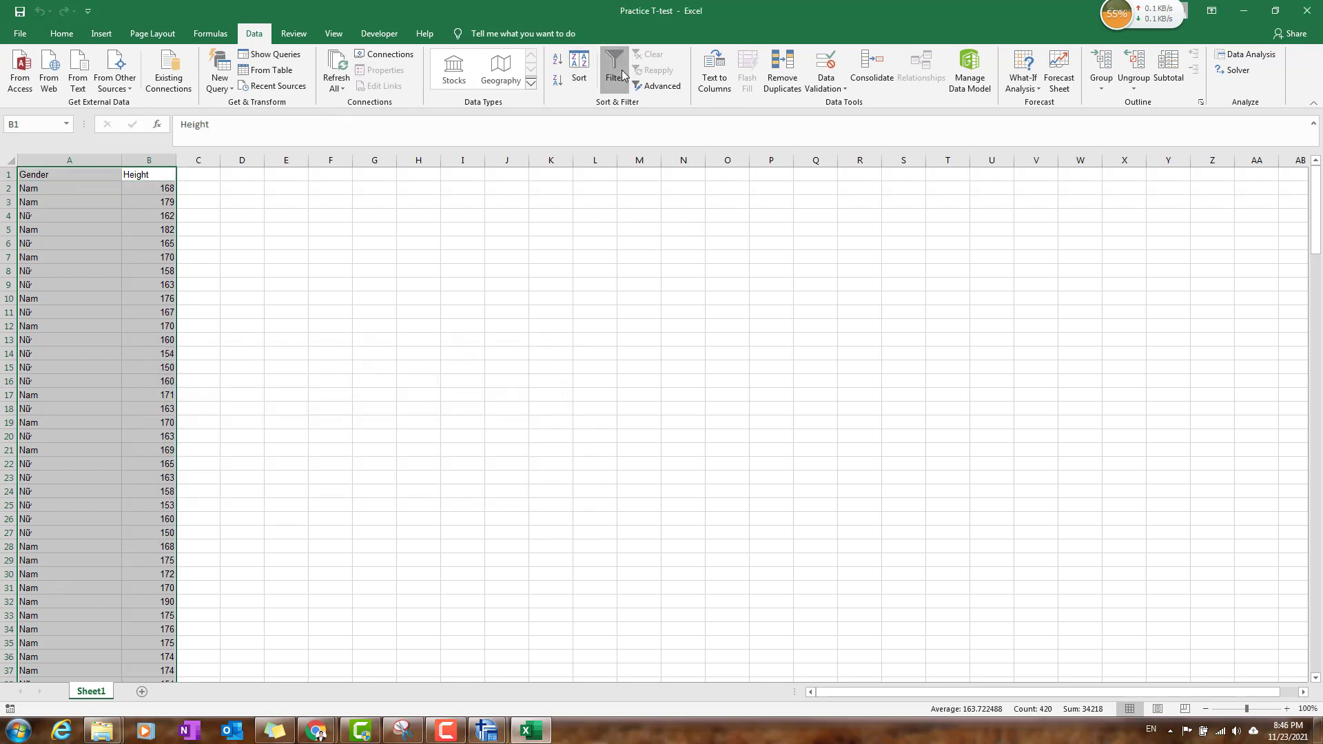
click(622, 74)
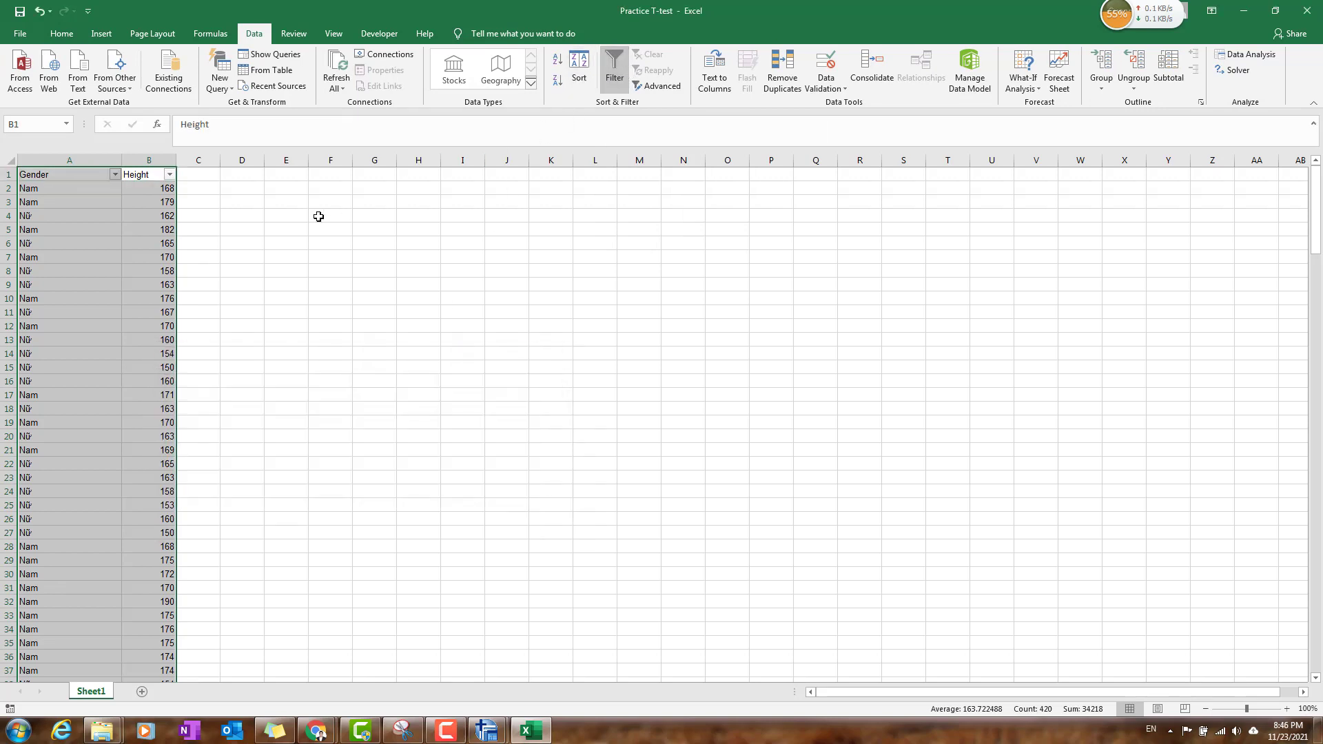
click(116, 175)
click(44, 309)
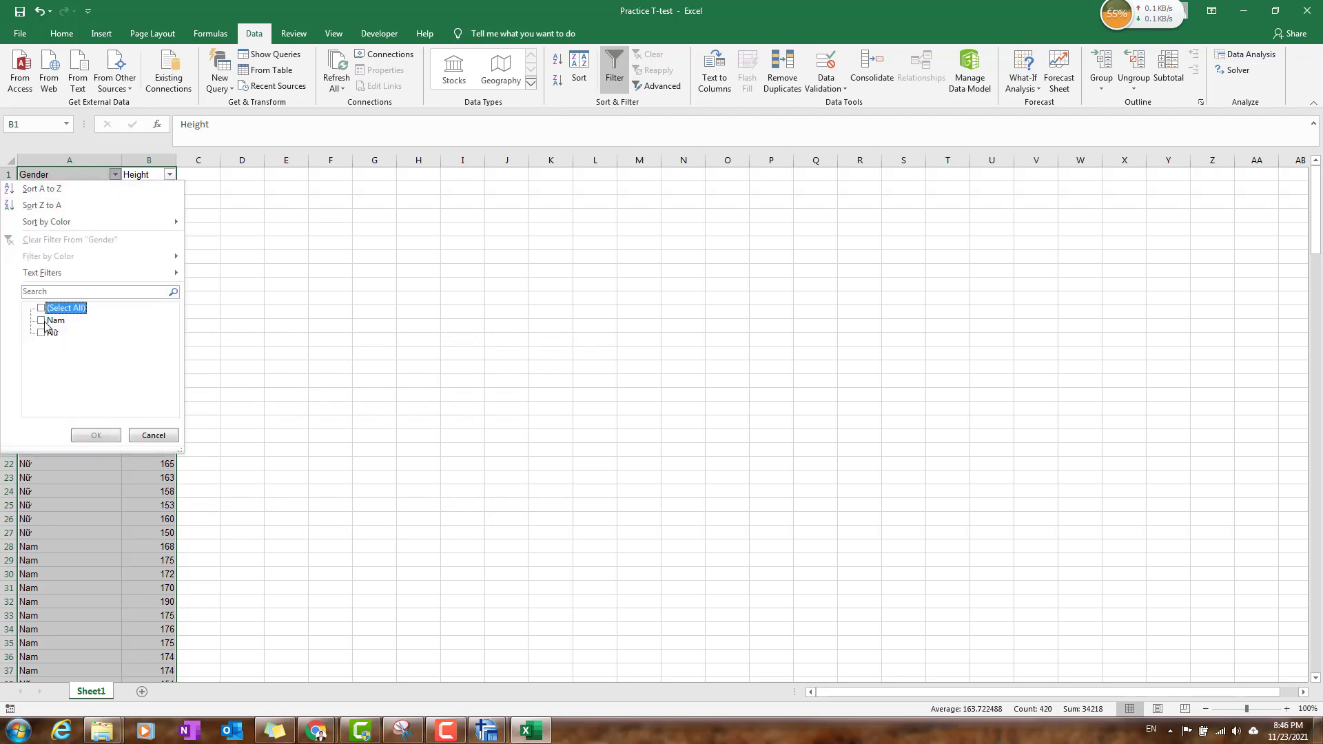
click(43, 321)
click(97, 434)
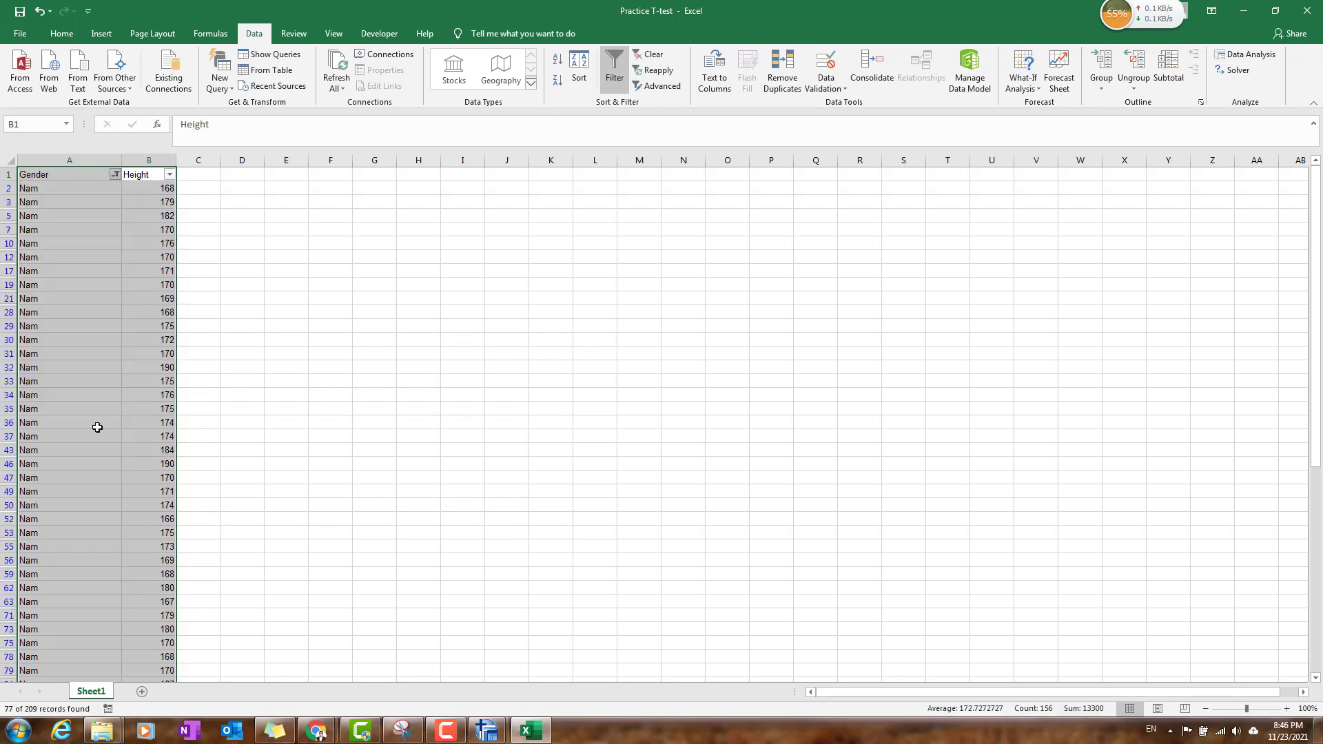
Copy the filtered Nam heights without the header and paste them into a new worksheet from cell A2, leaving A1 selected.
click(155, 190)
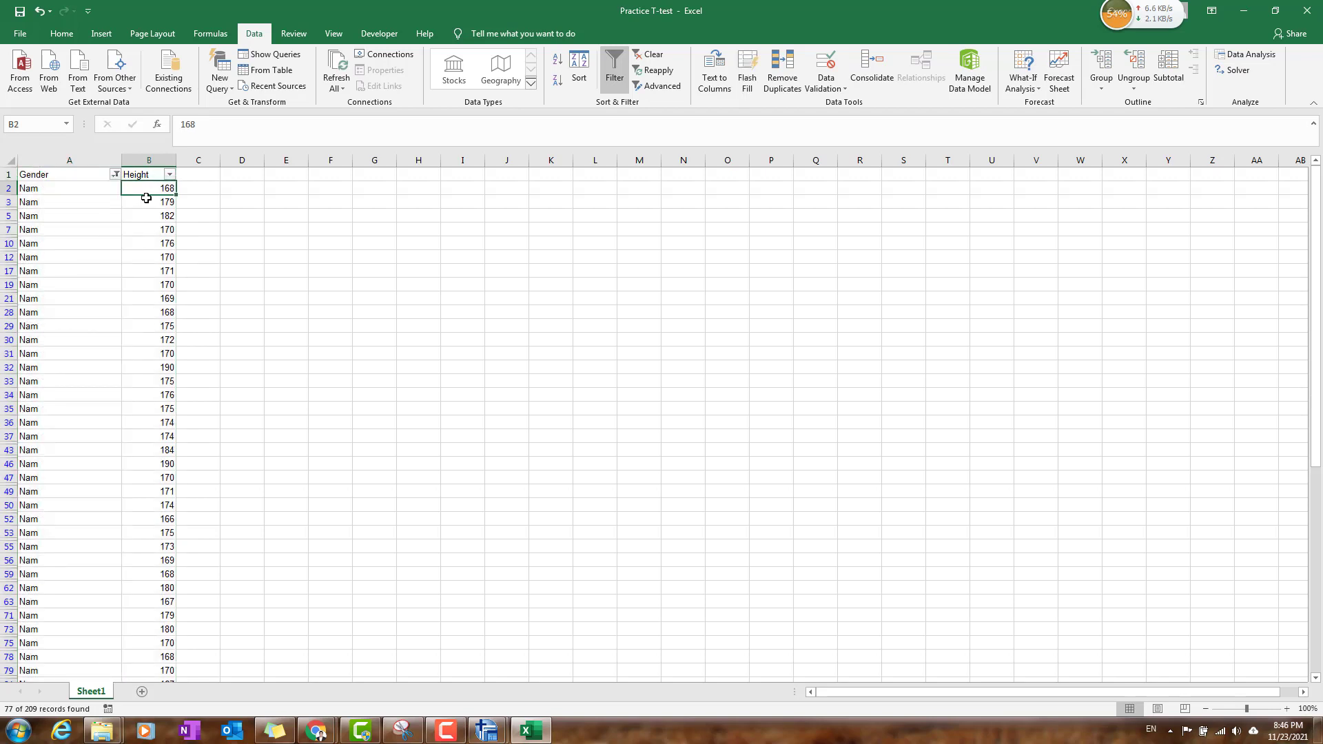
drag(148, 192, 152, 659)
key(ctrl+c)
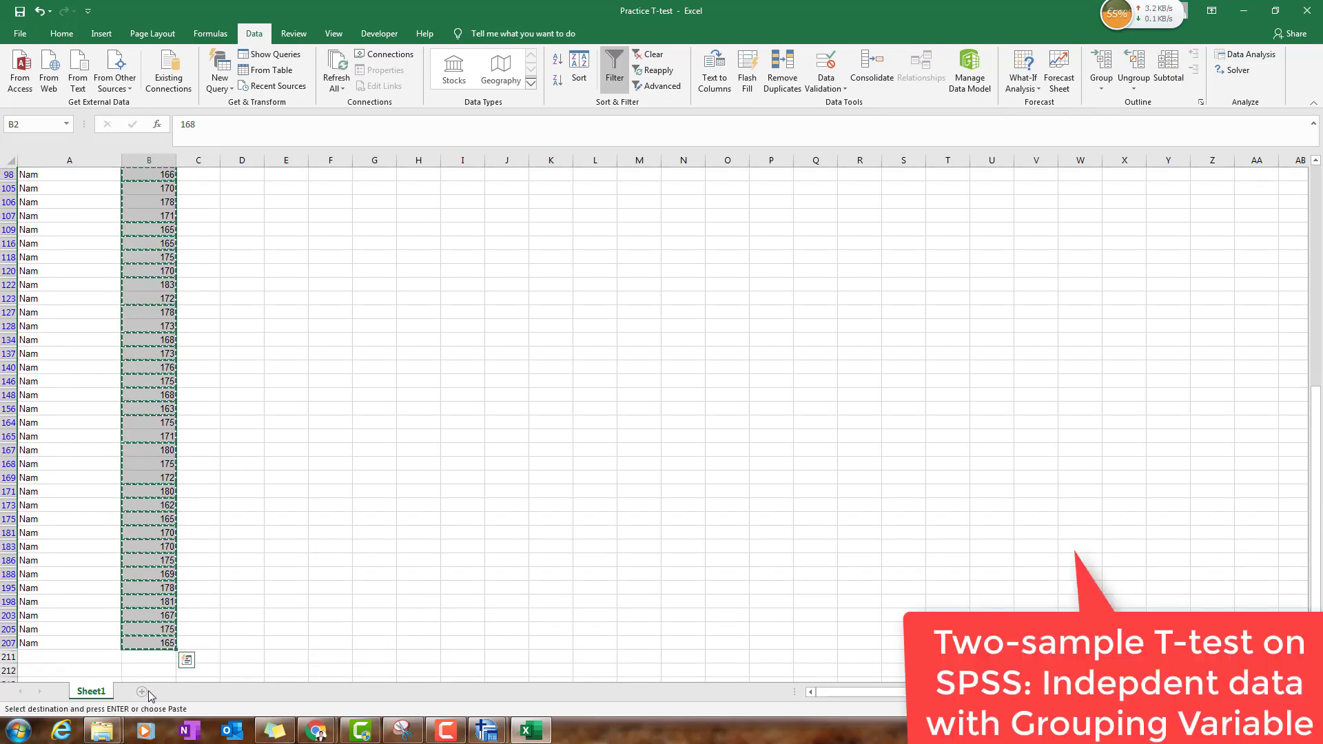
key(ctrl+q)
click(142, 691)
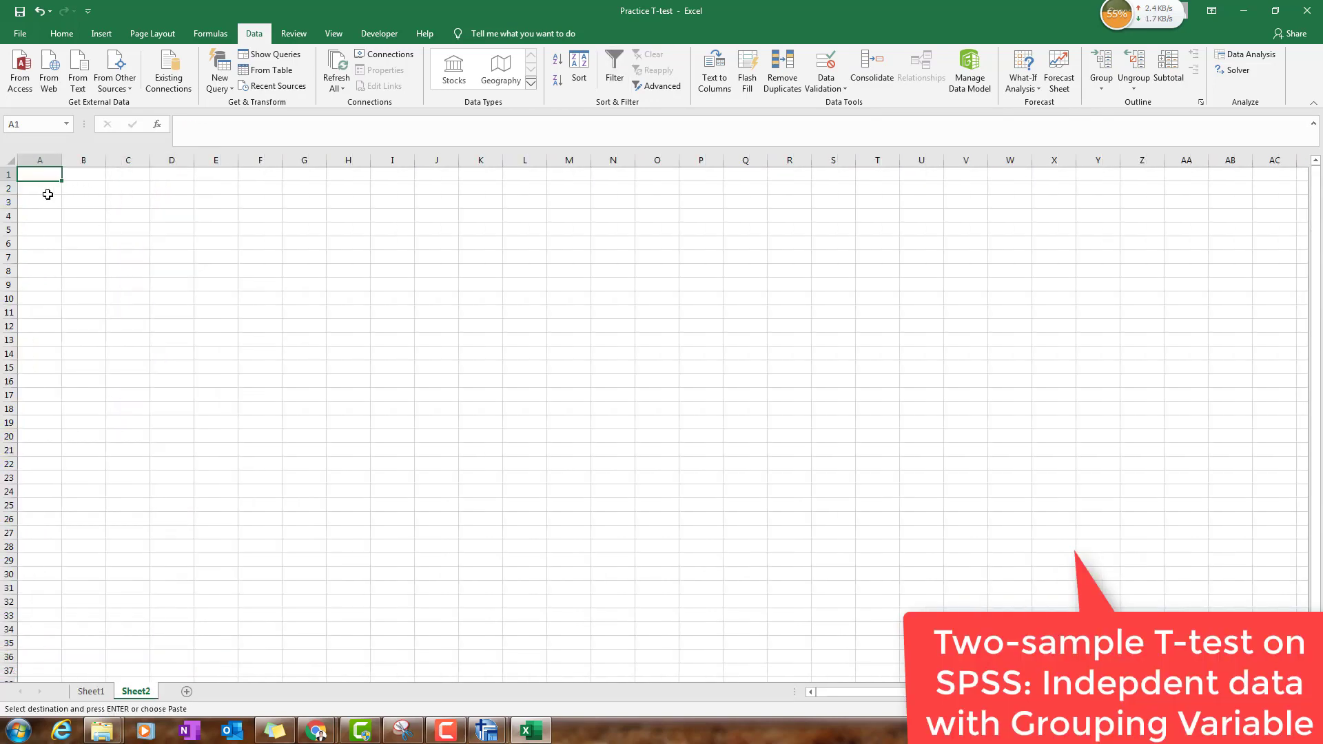
click(48, 194)
key(ctrl+v)
click(48, 177)
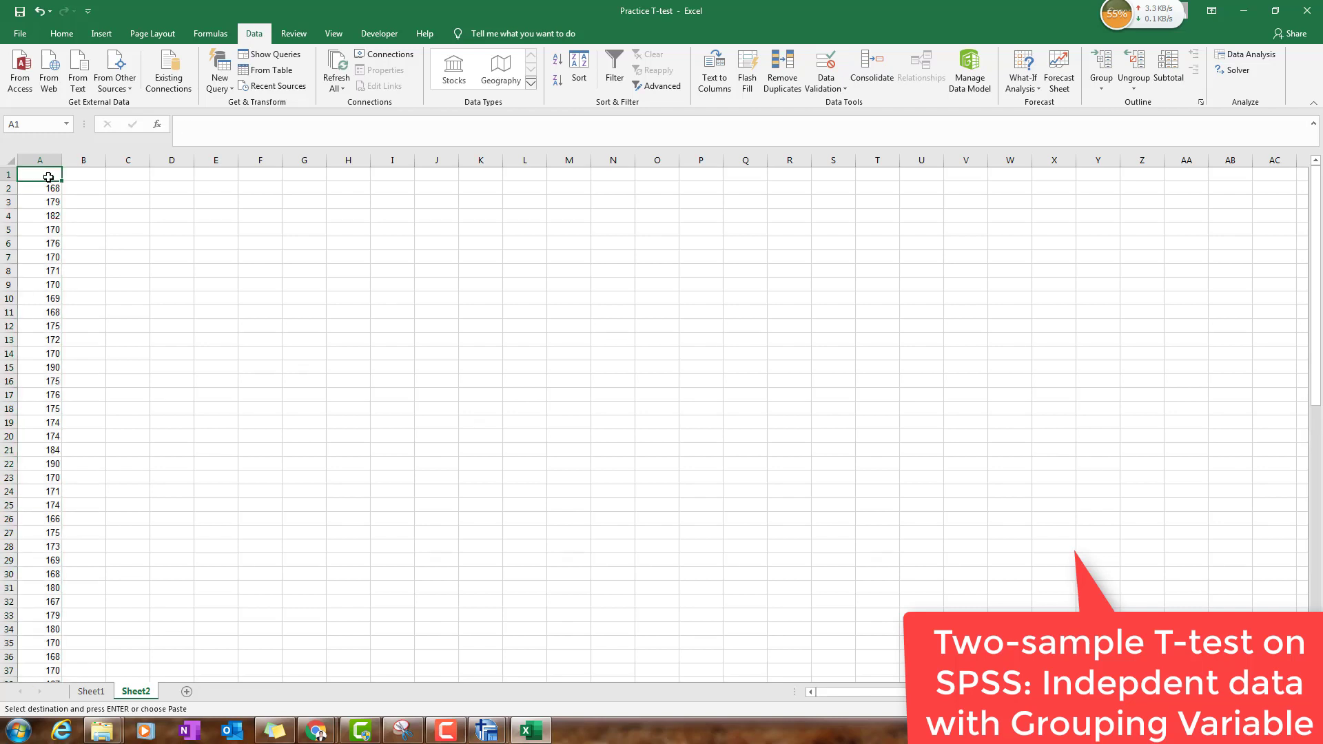
Enter the header Male Height in cell A1 above the pasted heights and fit column A to its text.
text(Male)
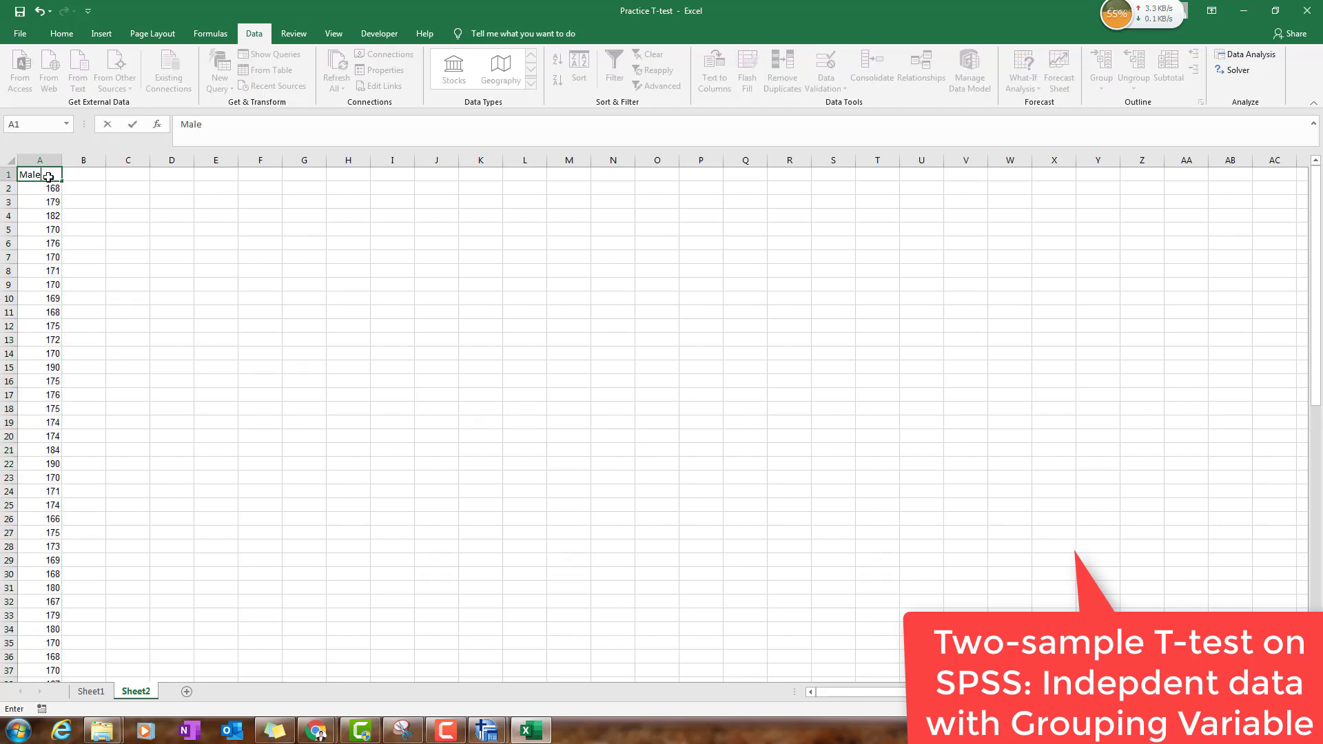
key(Return)
double_click(49, 176)
text(Height)
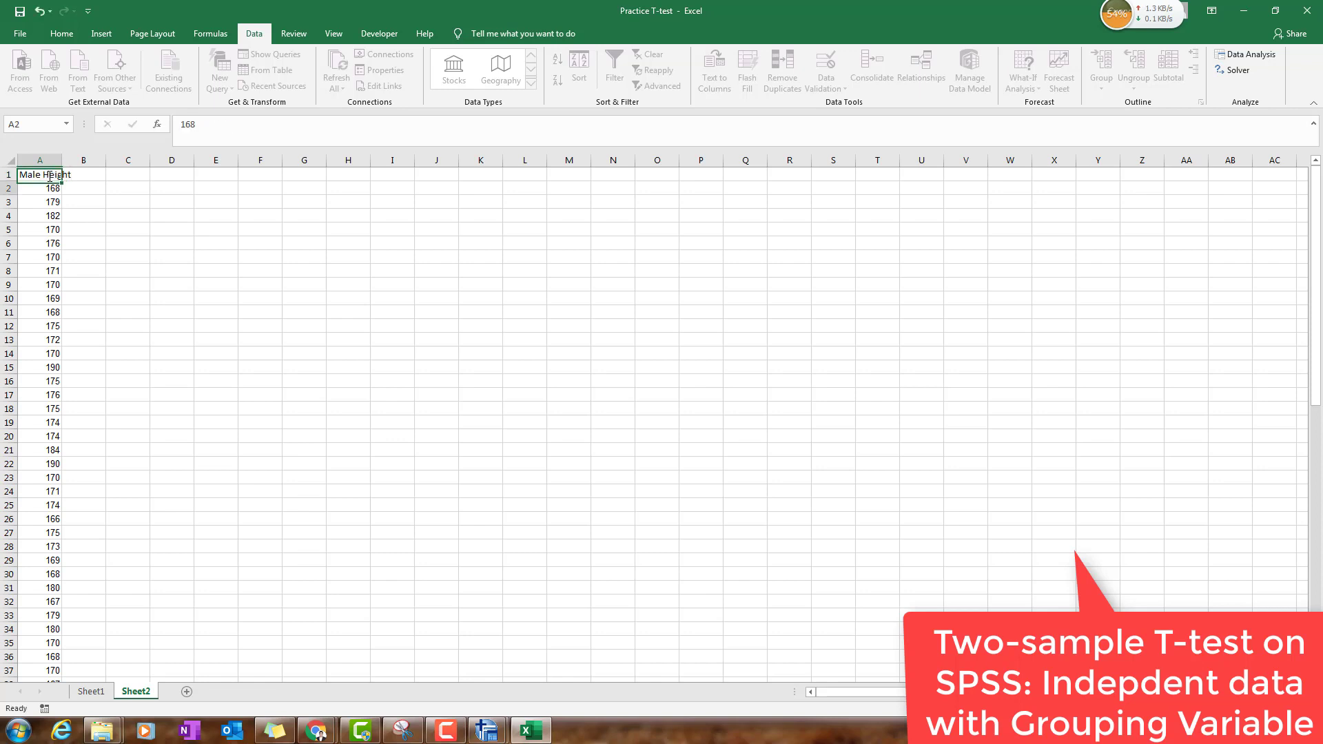
key(Return)
double_click(66, 162)
Enter the header Female Height in cell B1 and fit column B to its text.
click(100, 171)
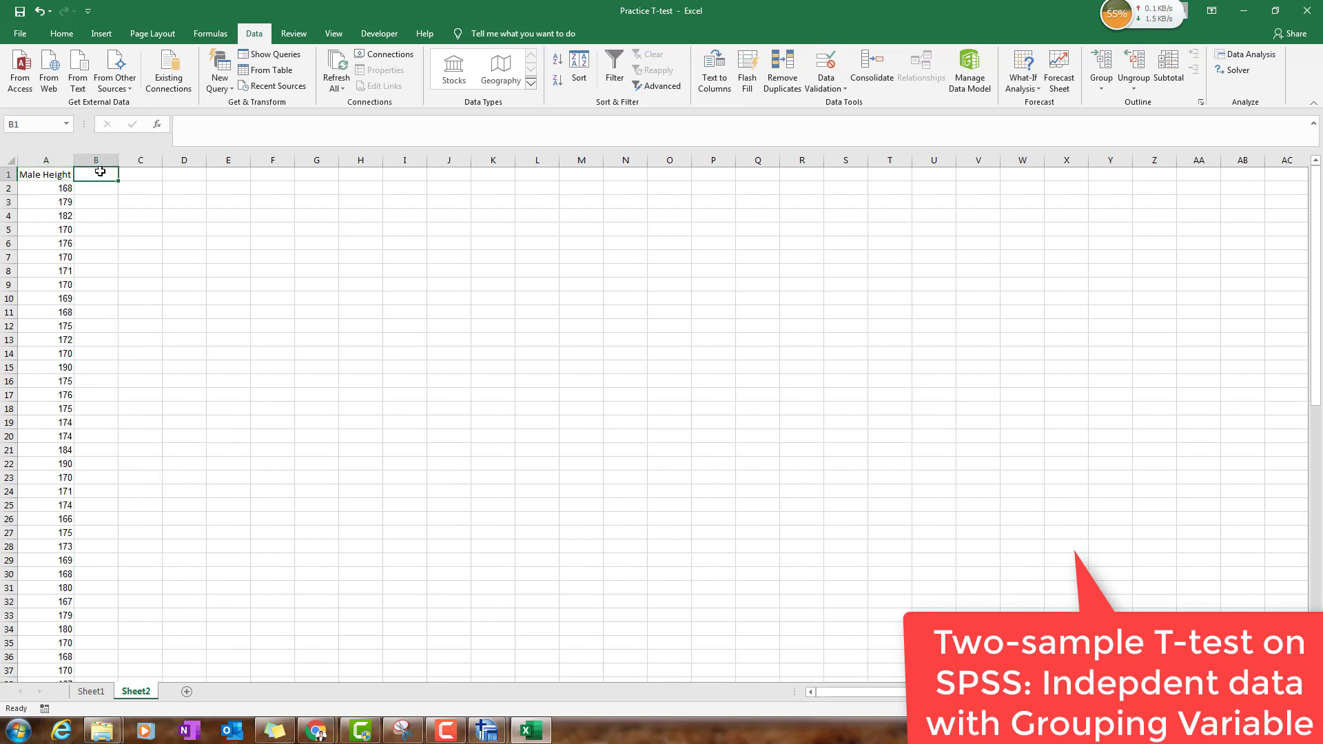
text(Femal)
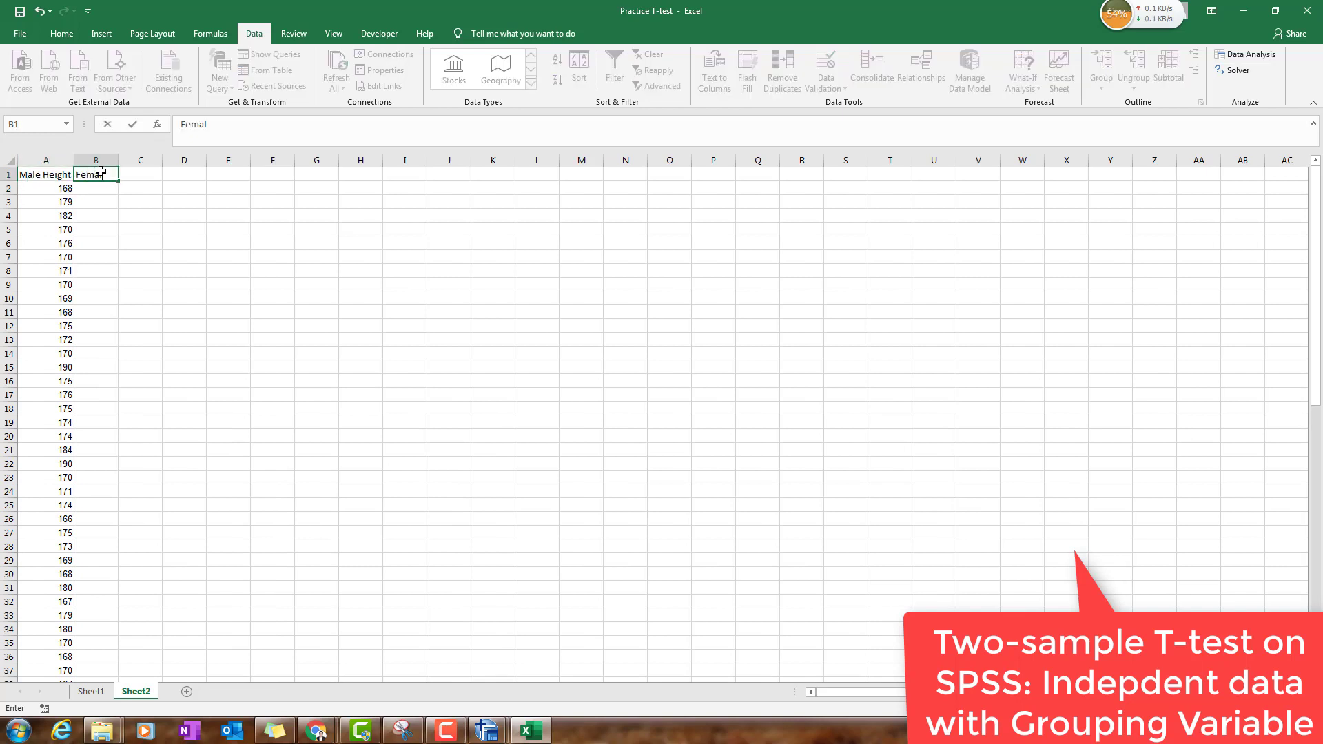
text(e Height)
key(Return)
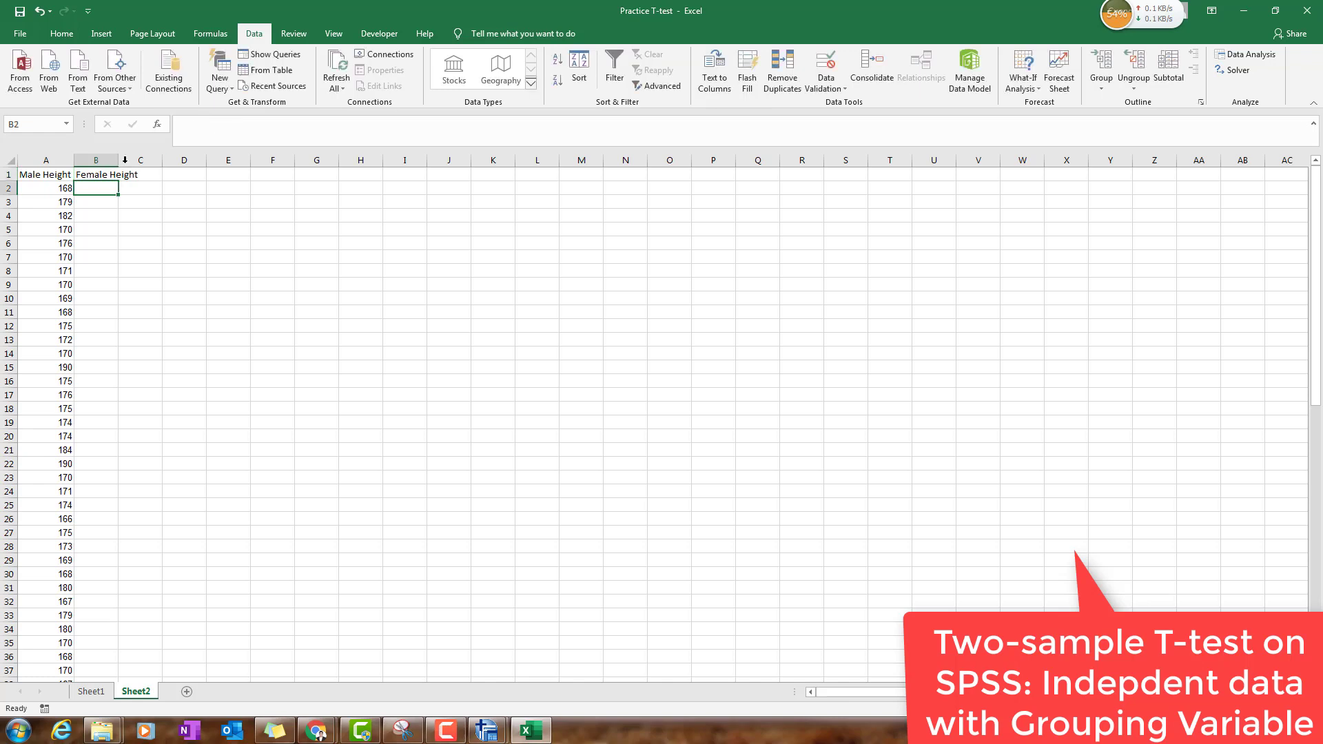
double_click(124, 160)
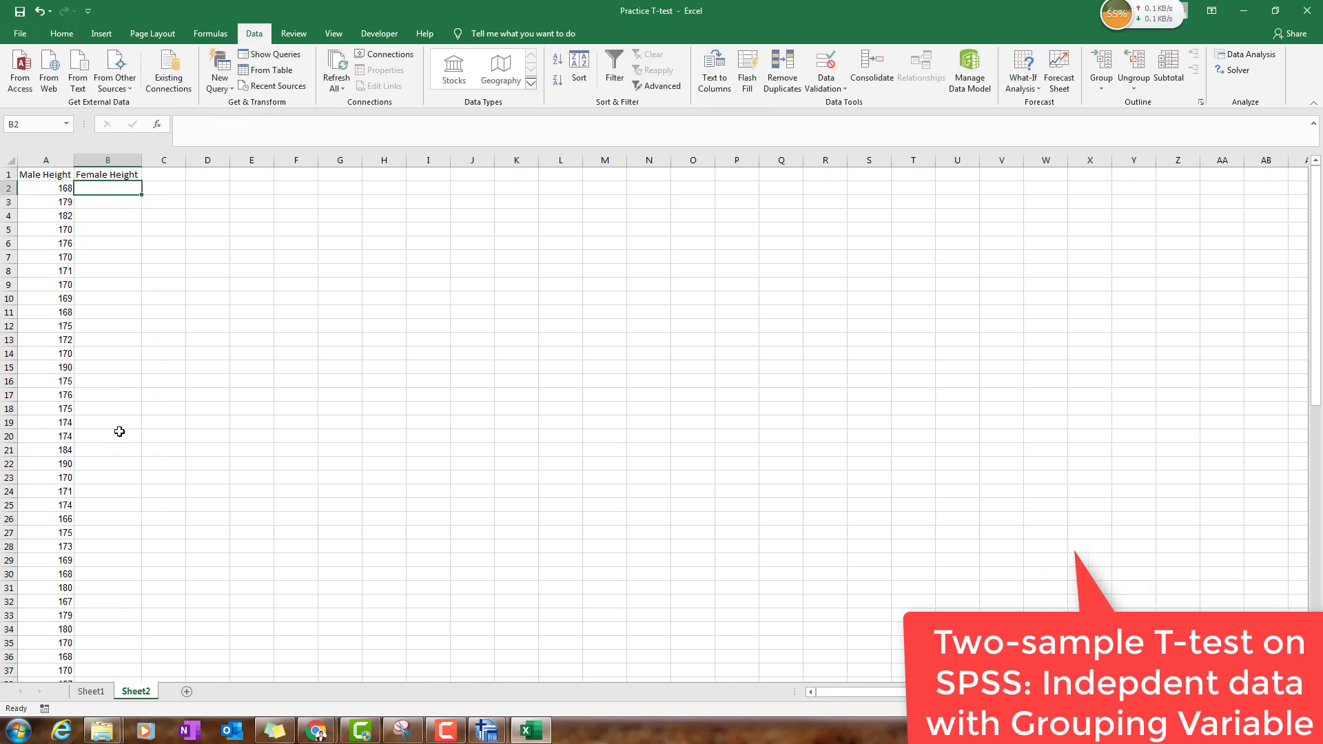
Change the Gender filter on Sheet1 to show only the Nữ rows.
click(93, 691)
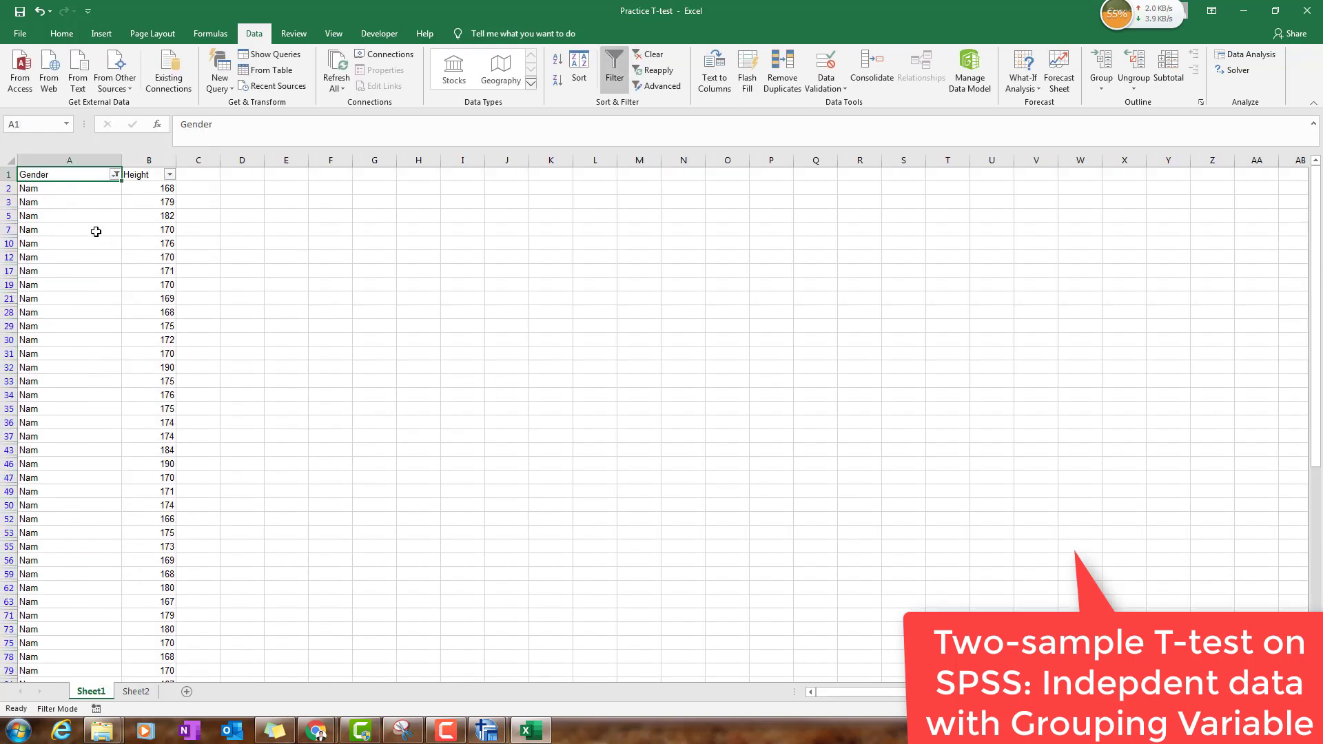
click(115, 178)
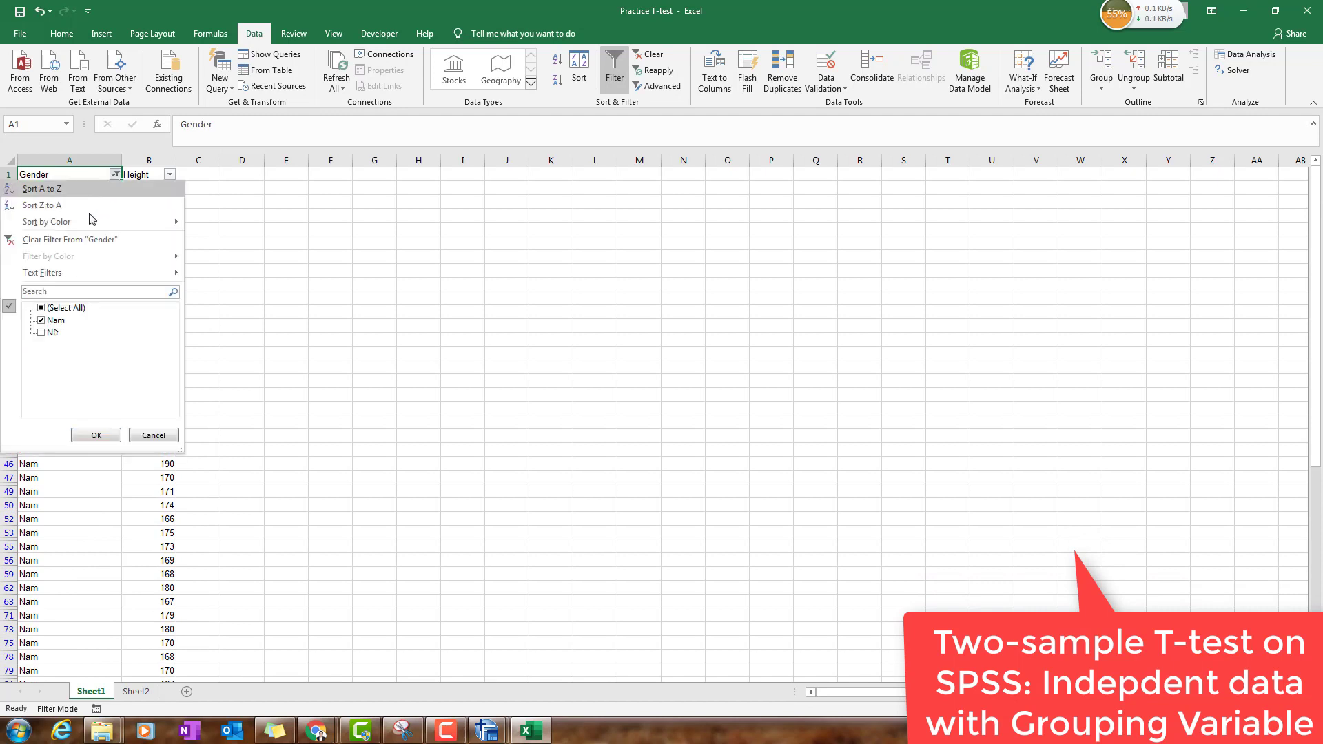
click(42, 321)
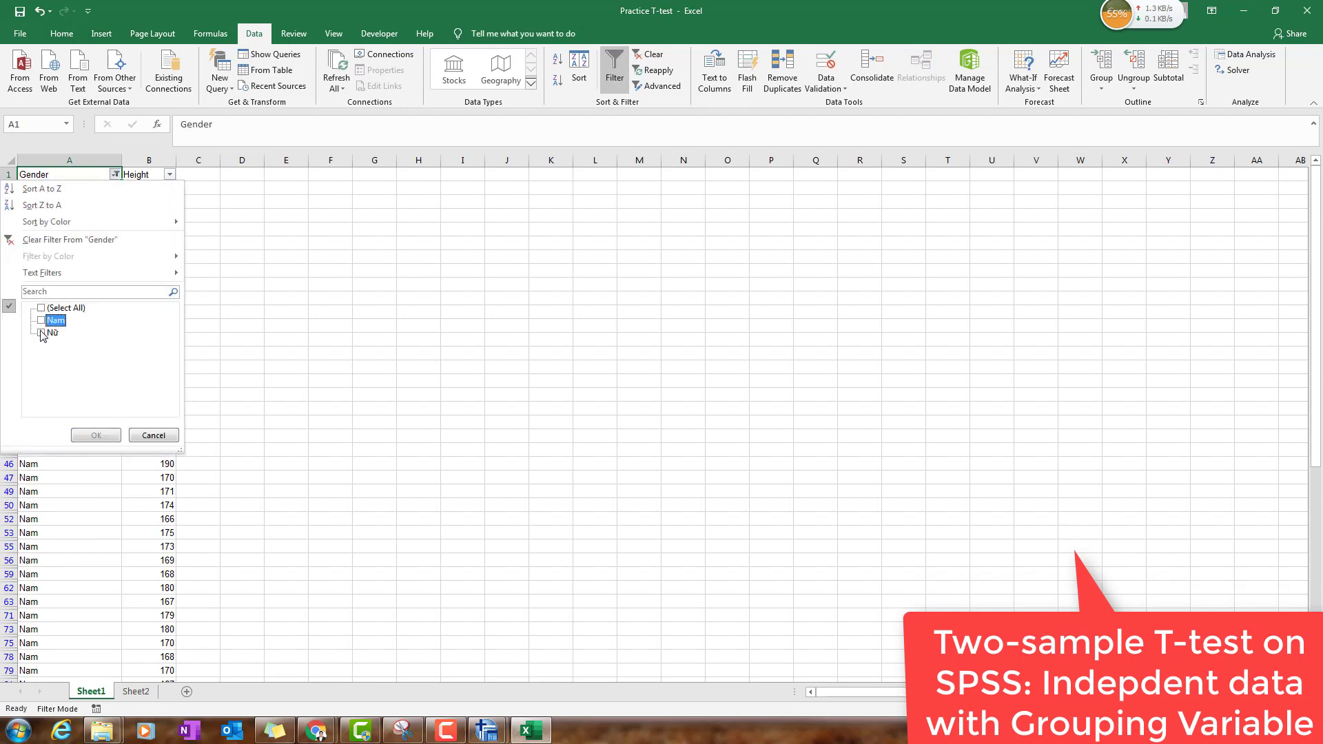
click(42, 333)
click(96, 434)
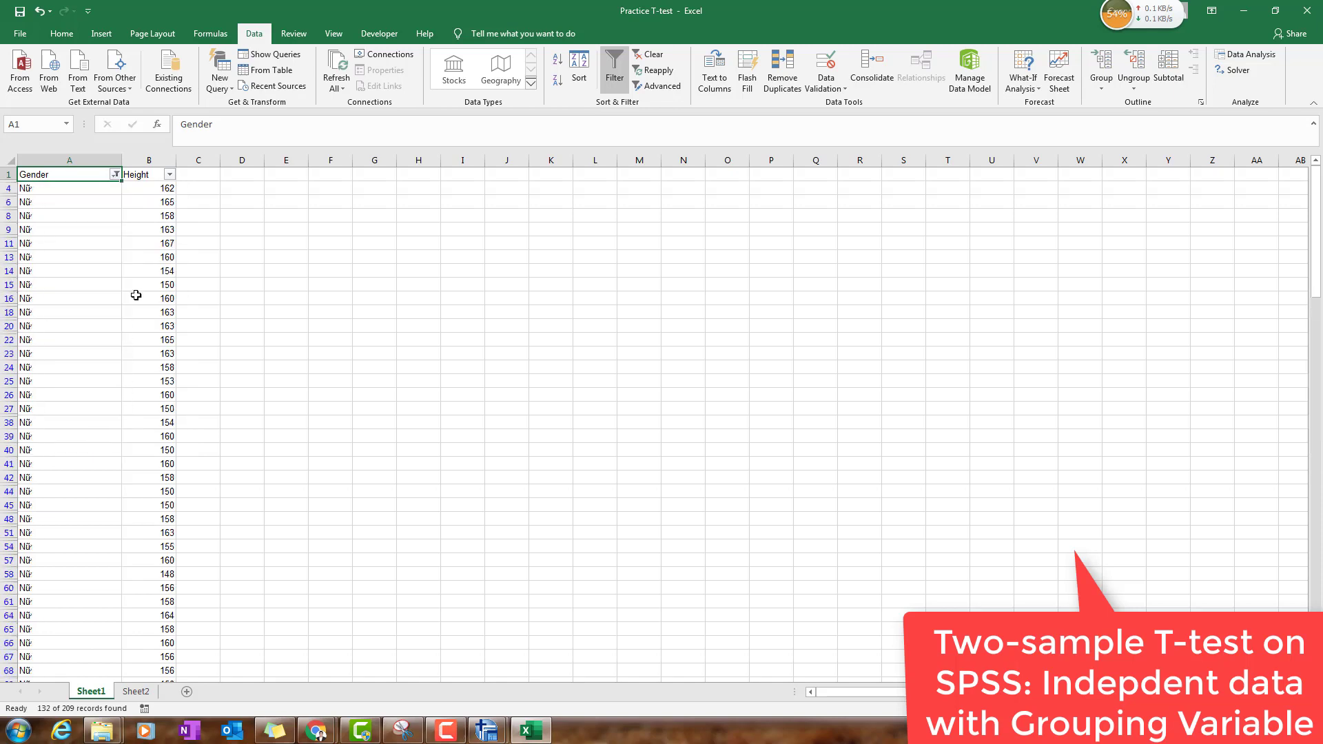
Copy the filtered Nữ heights without the header and paste them into Sheet2 from cell B2.
click(156, 189)
key(ctrl+shift+Down)
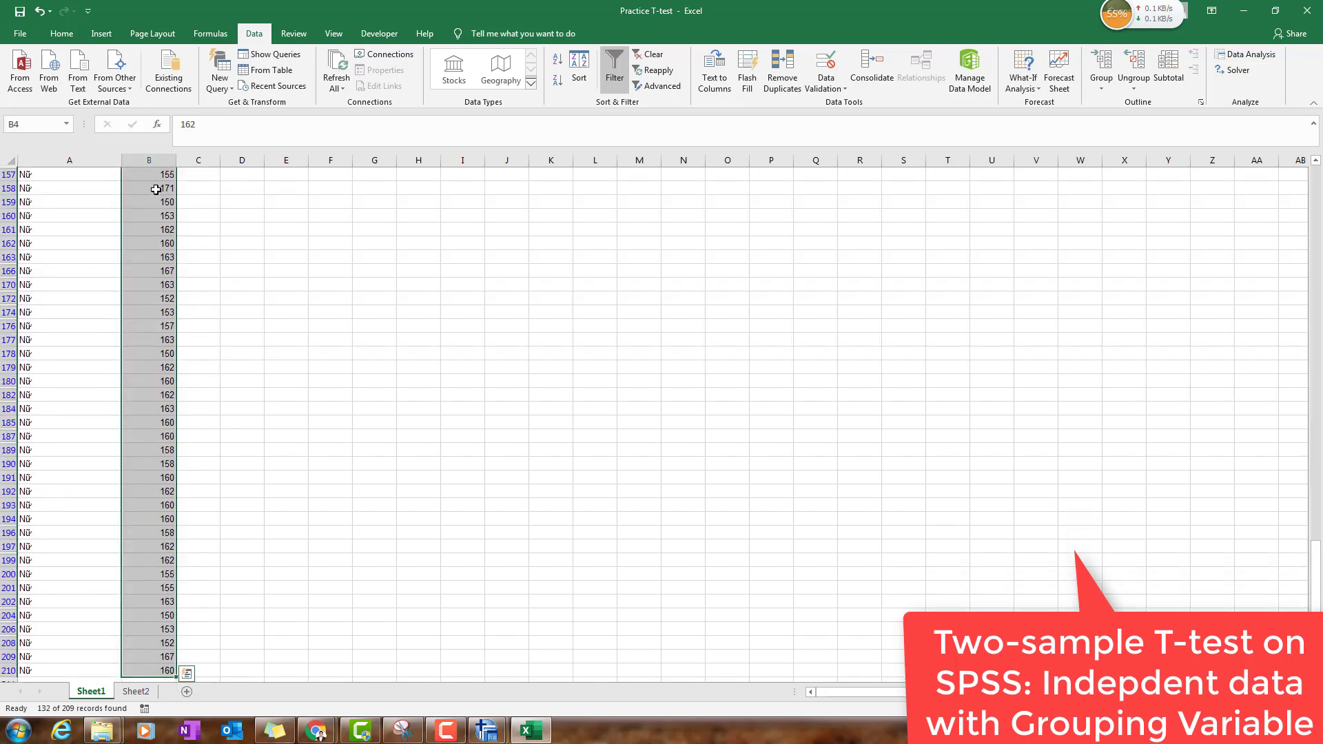
key(ctrl+c)
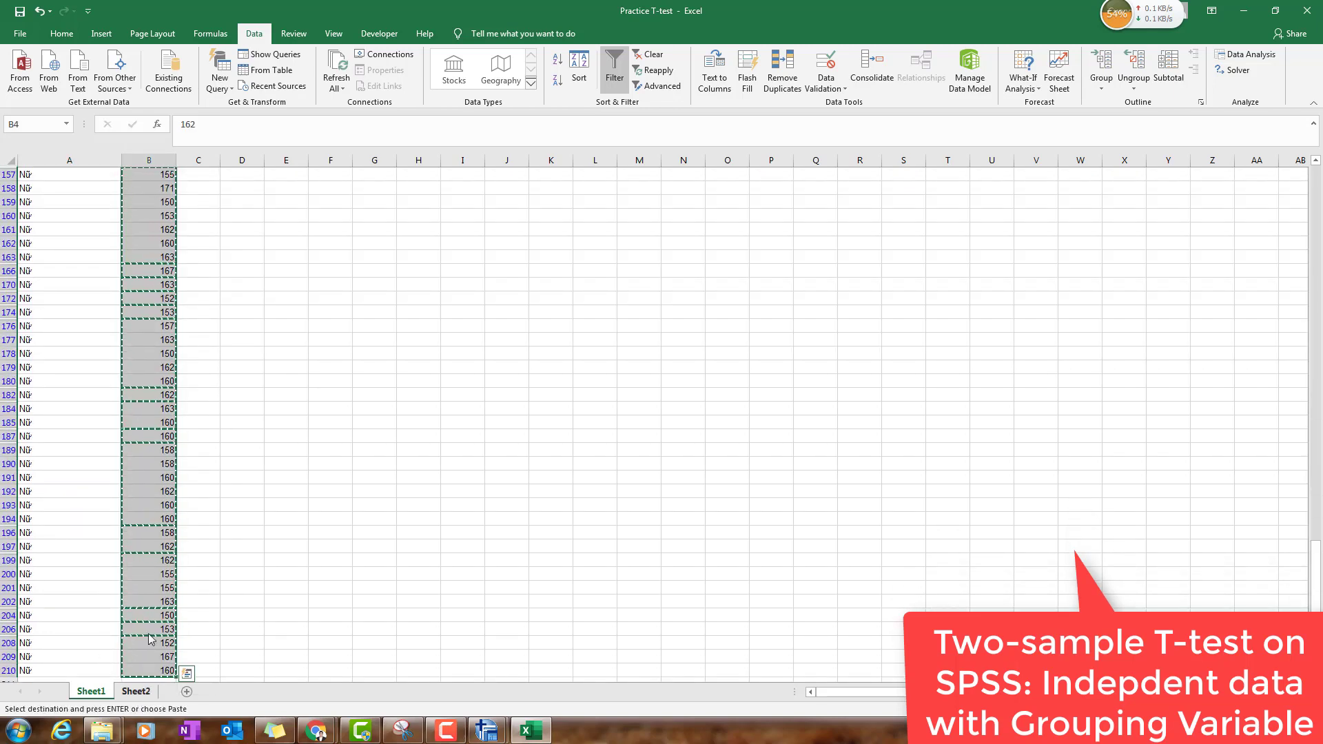
click(136, 691)
key(ctrl+v)
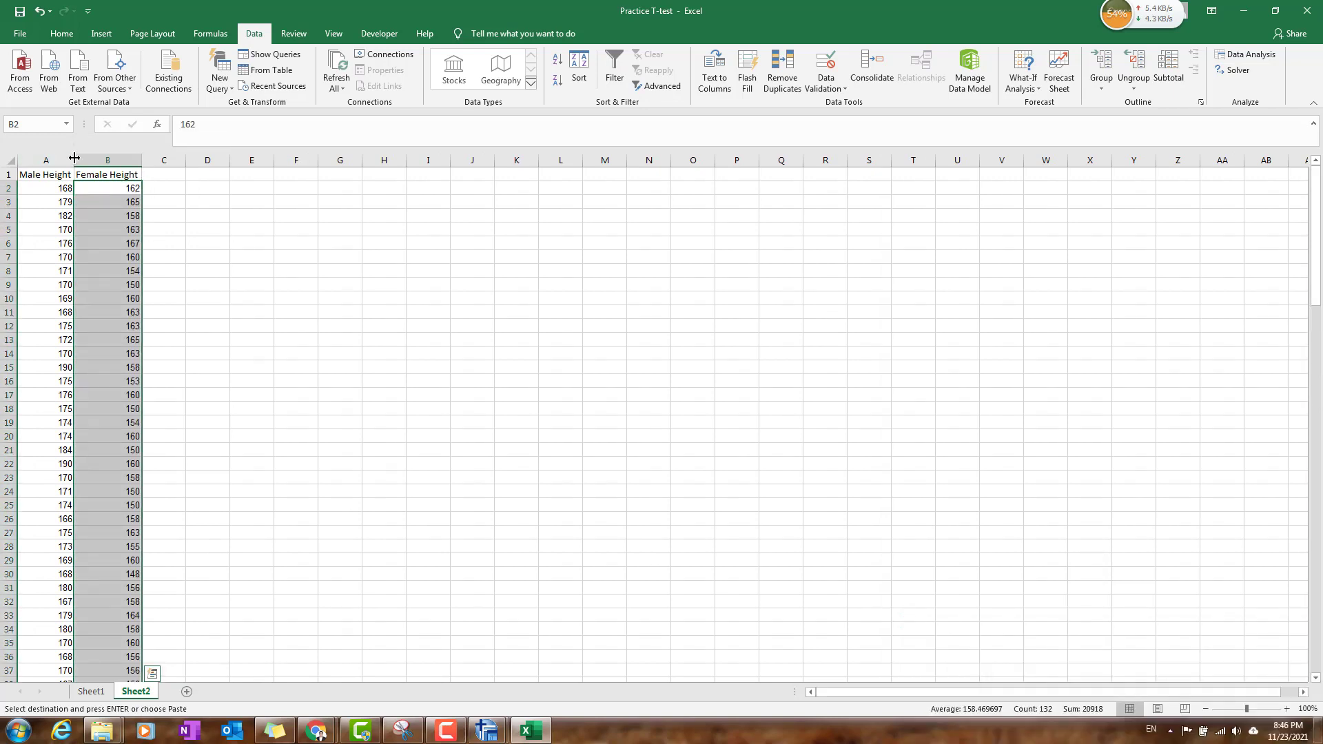
Examine how far the Male Height and Female Height columns extend, from the first value to the last.
key(Left)
key(Right)
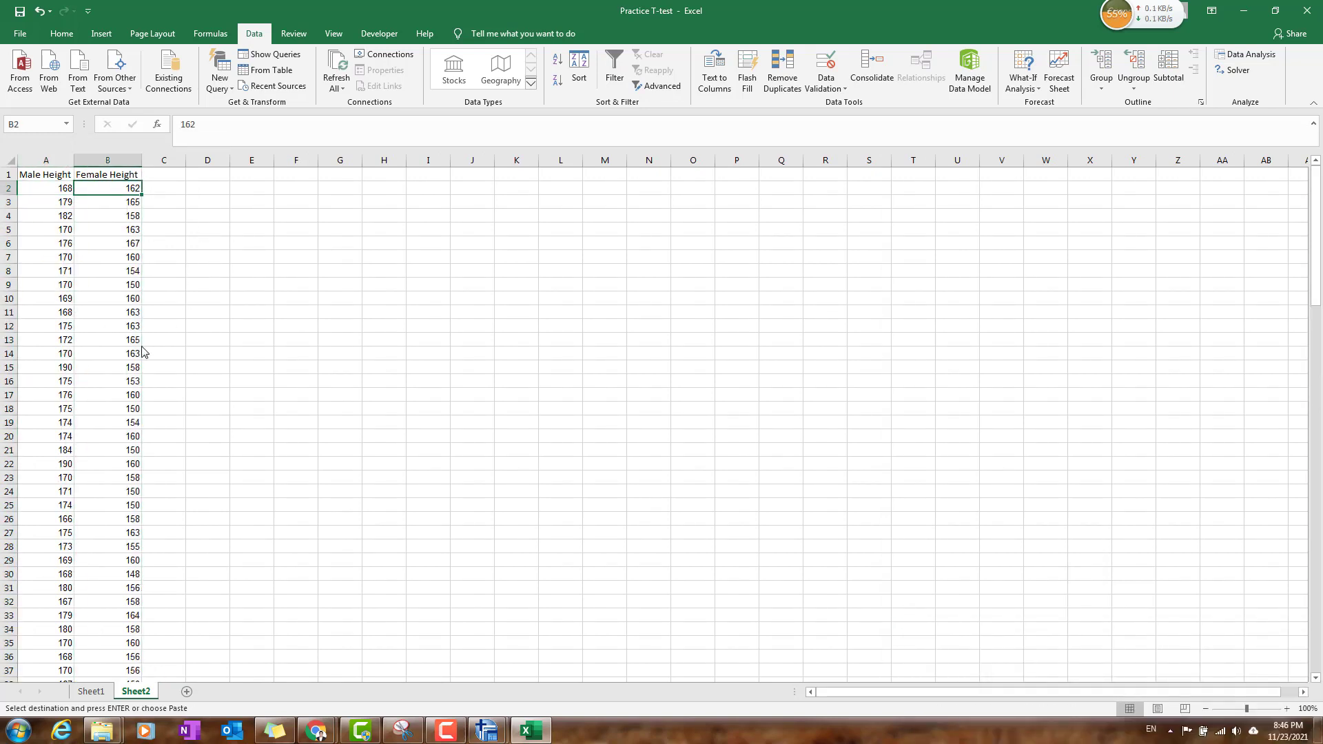
key(ctrl+Down)
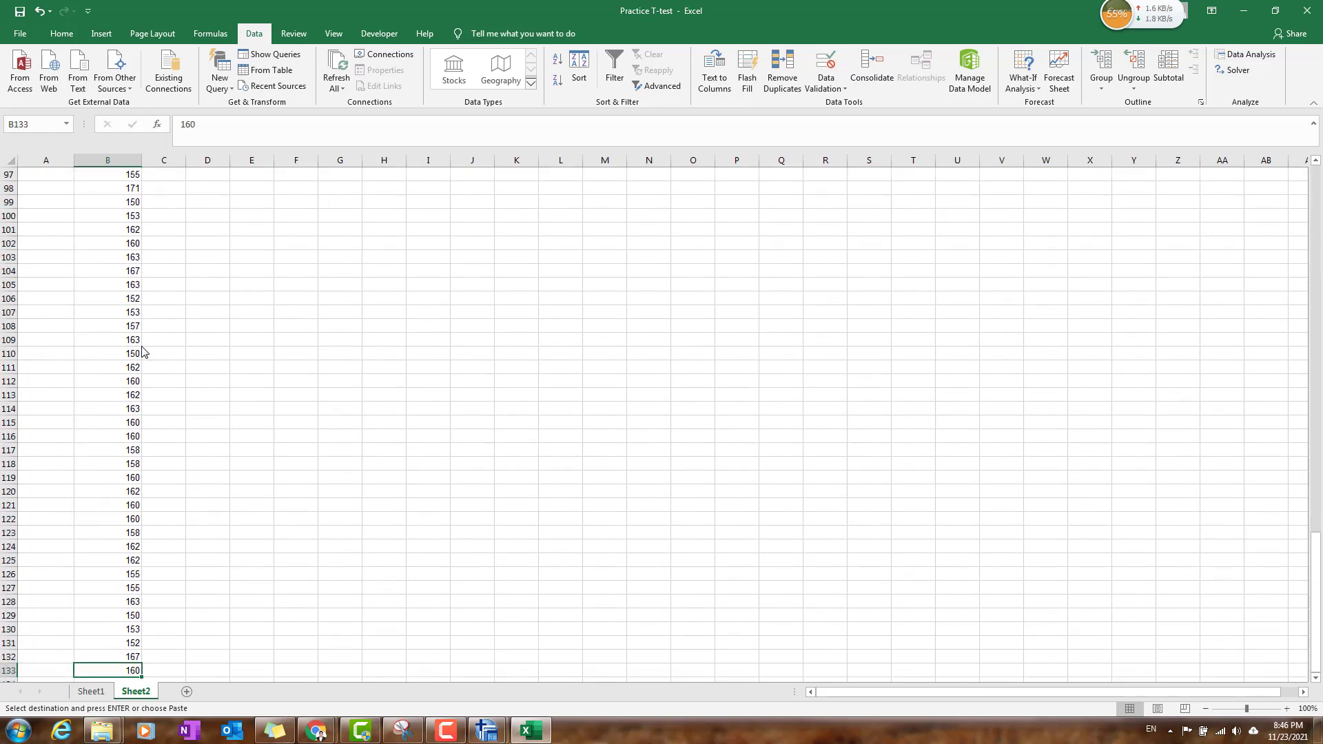
key(ctrl+Up)
key(Down)
key(ctrl+Down)
key(Left)
key(Right)
key(Left)
key(ctrl+Up)
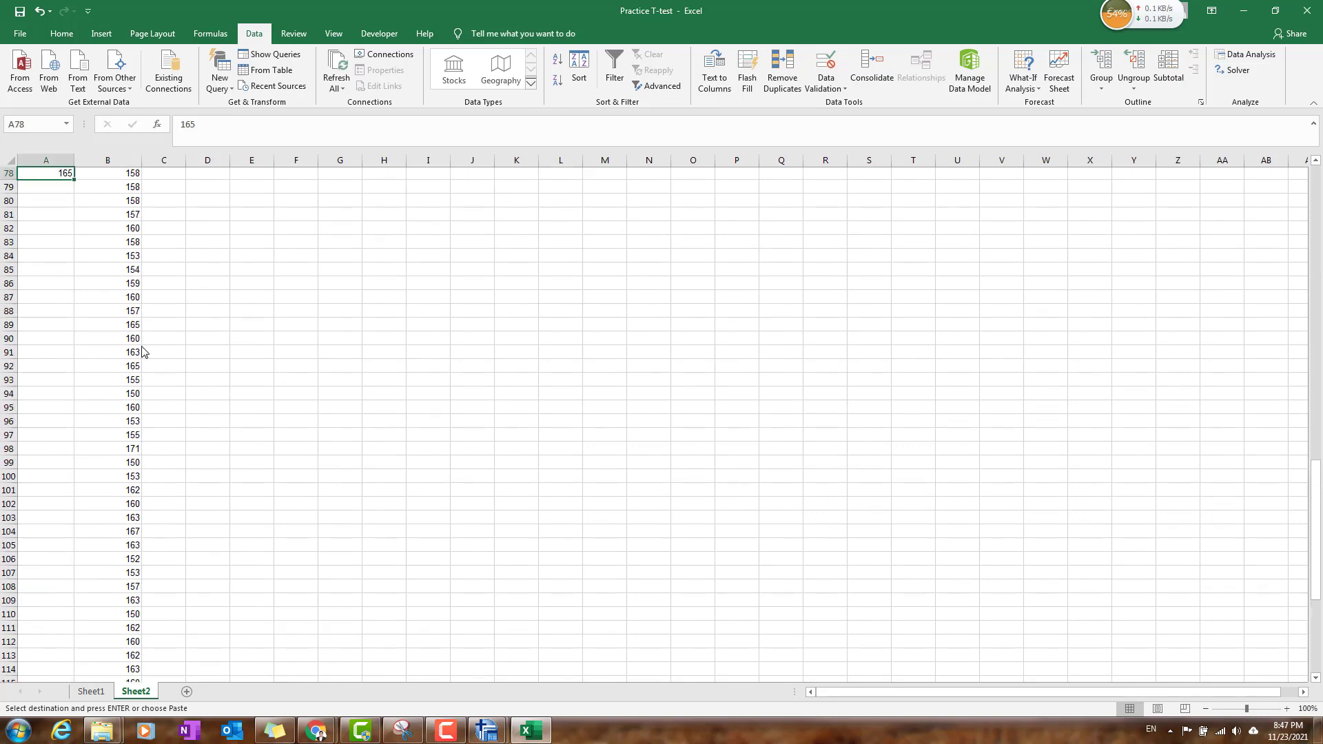
key(ctrl+Up)
key(Down)
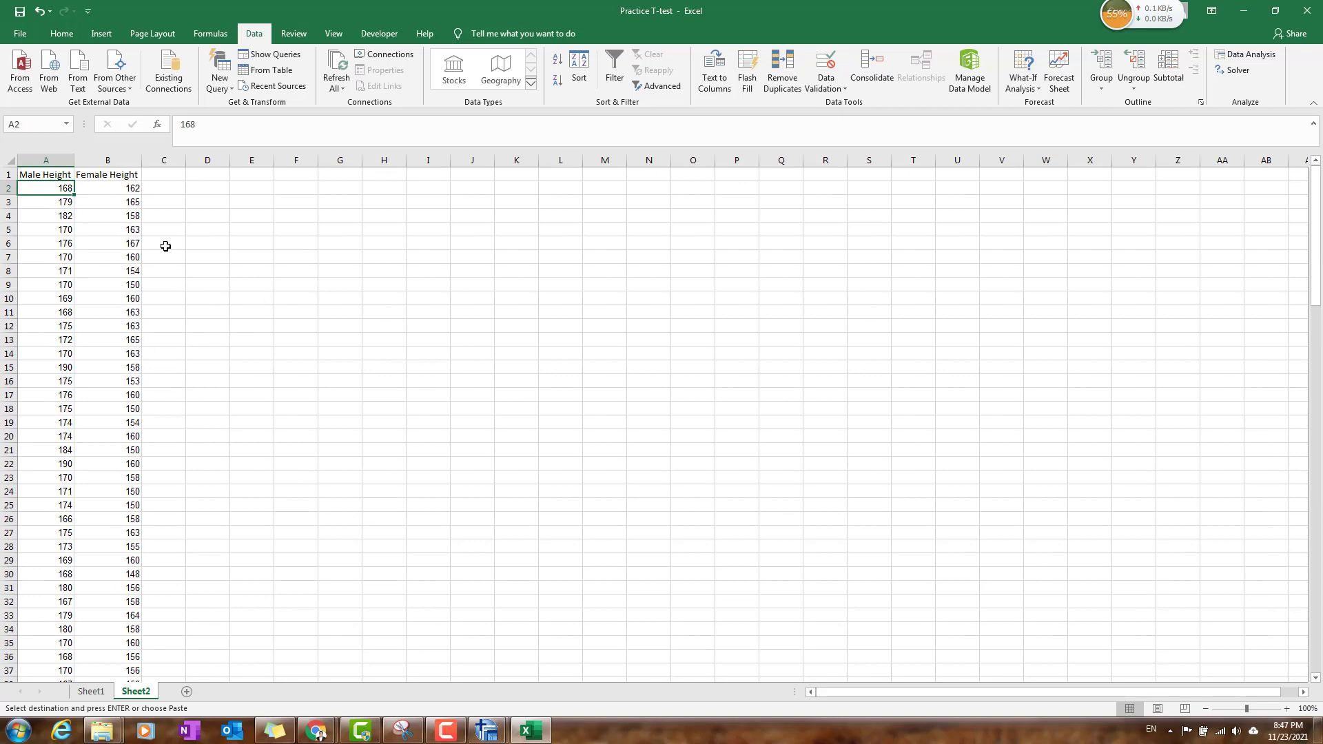
Find the t-Test: Two-Sample Assuming Unequal Variances among the data analysis tools and close the list without running it.
click(1248, 56)
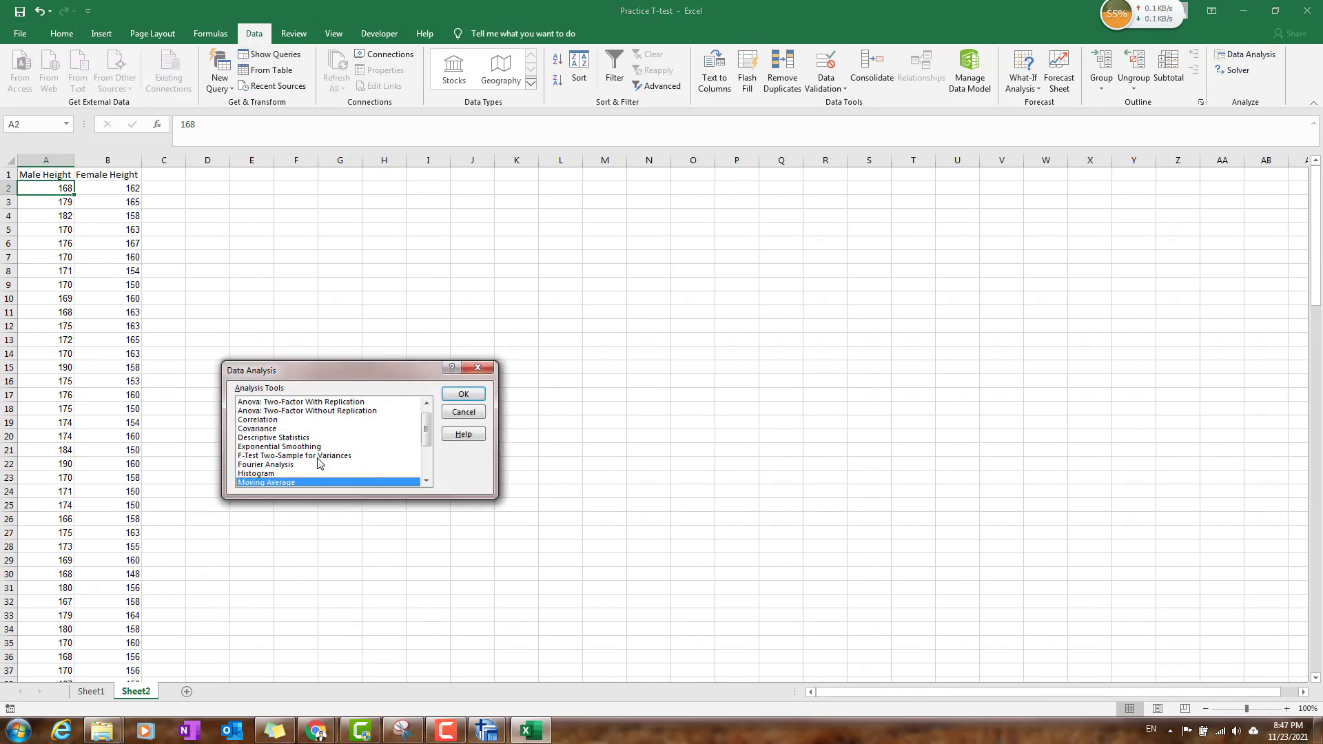
scroll(322, 464, down, 3)
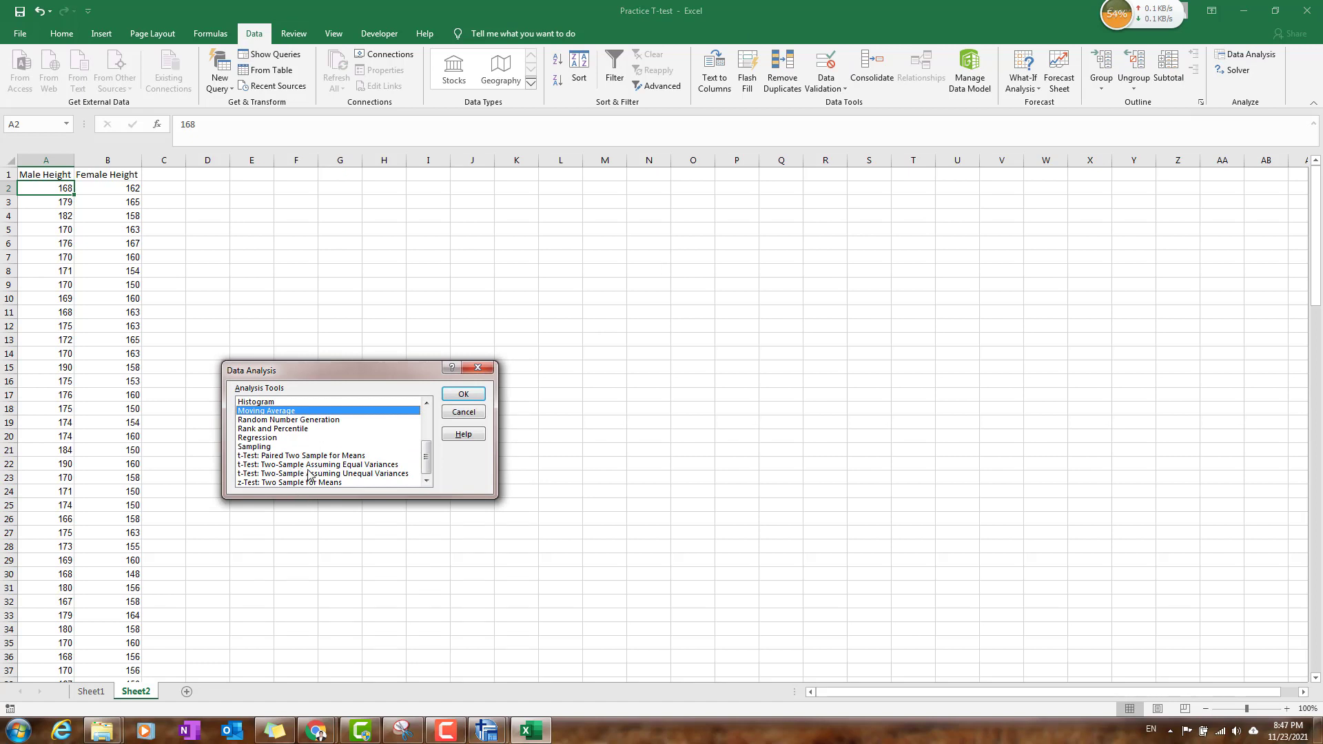
click(307, 474)
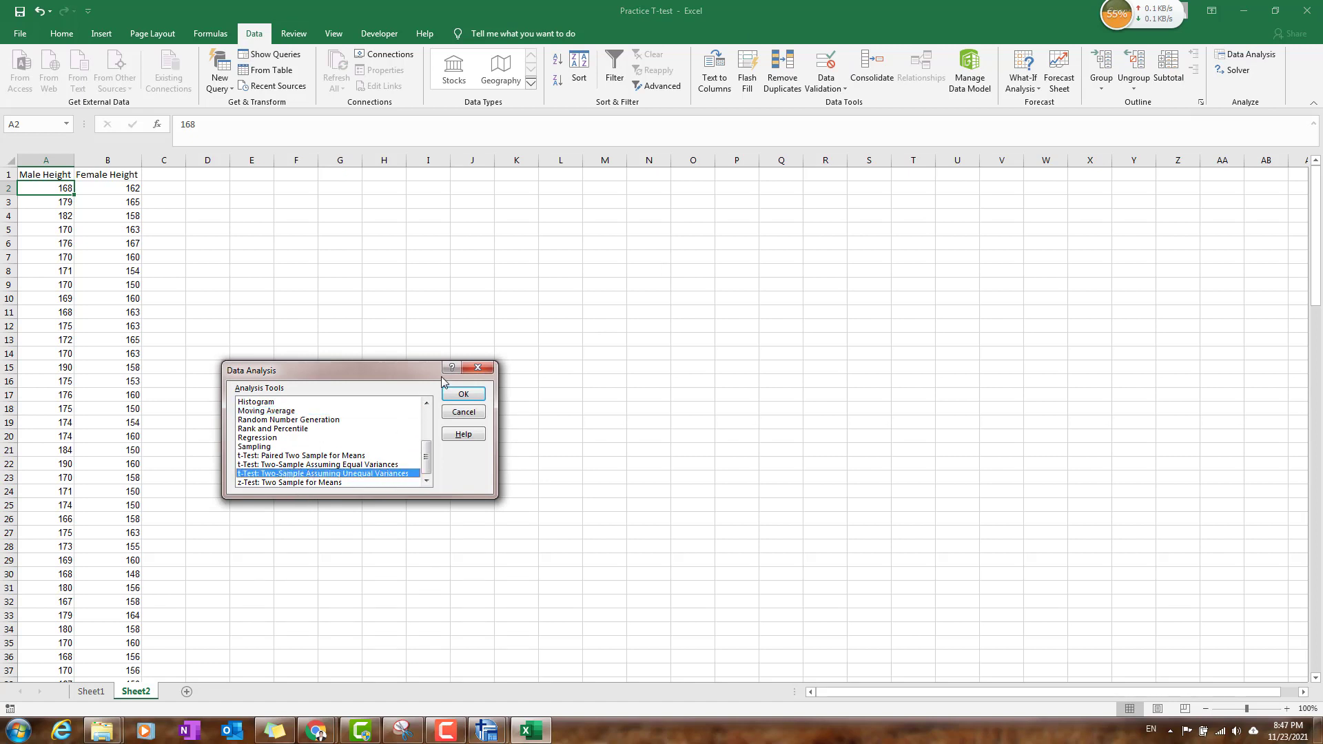
click(479, 368)
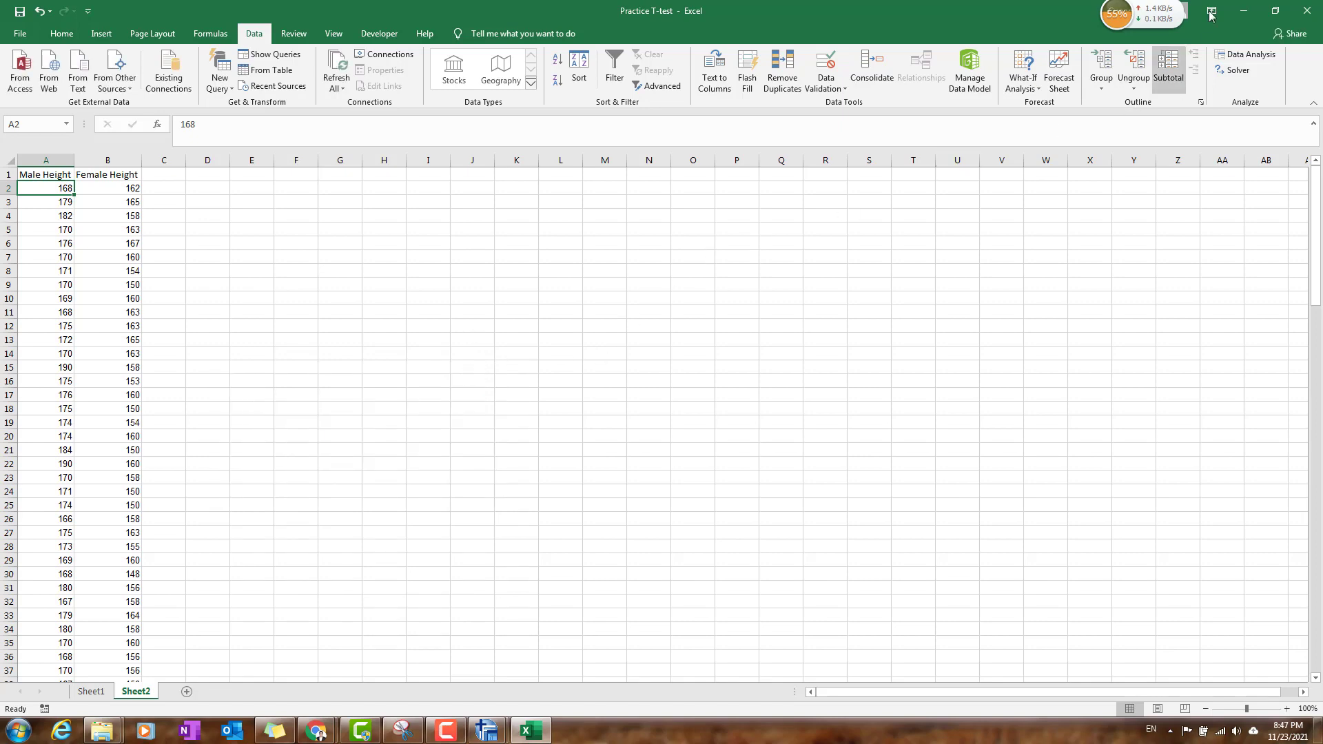
Switch to SPSS, hide the File Explorer window and browse to the Week 9 folder for opening a data file.
click(1246, 15)
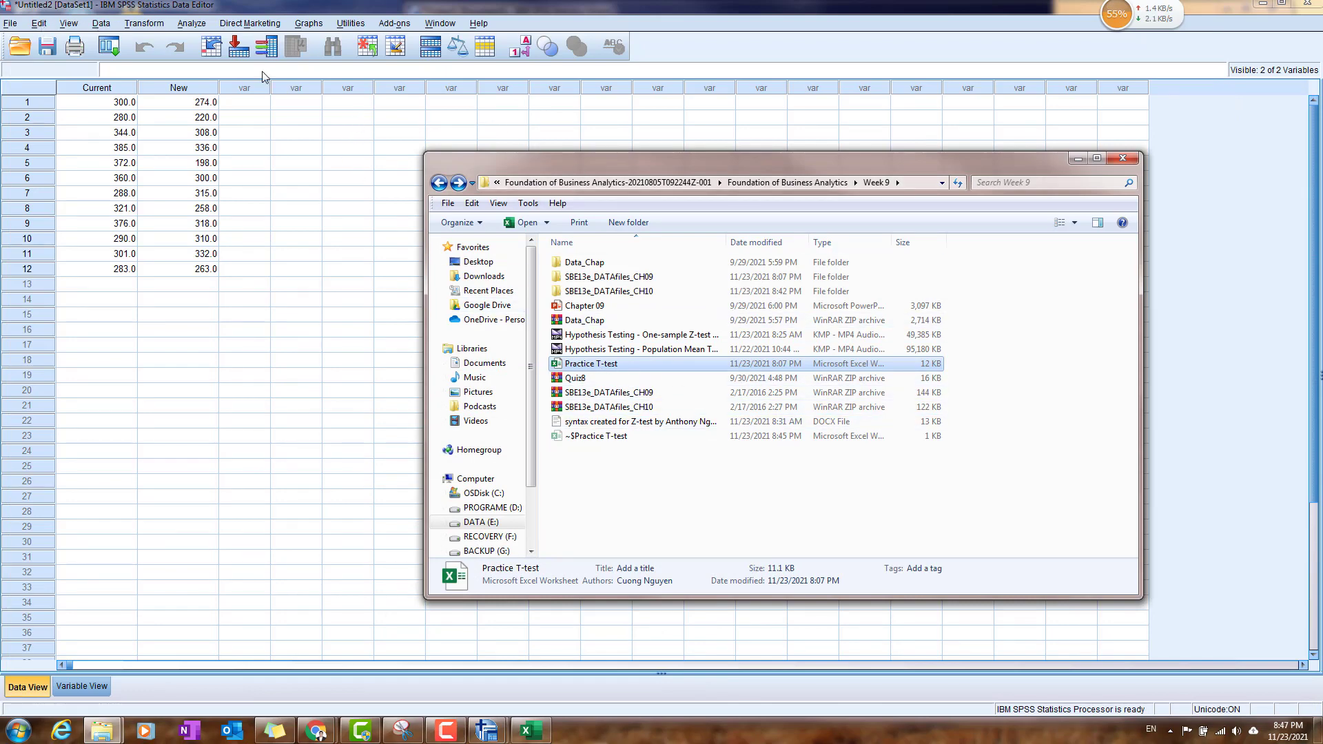
click(1078, 159)
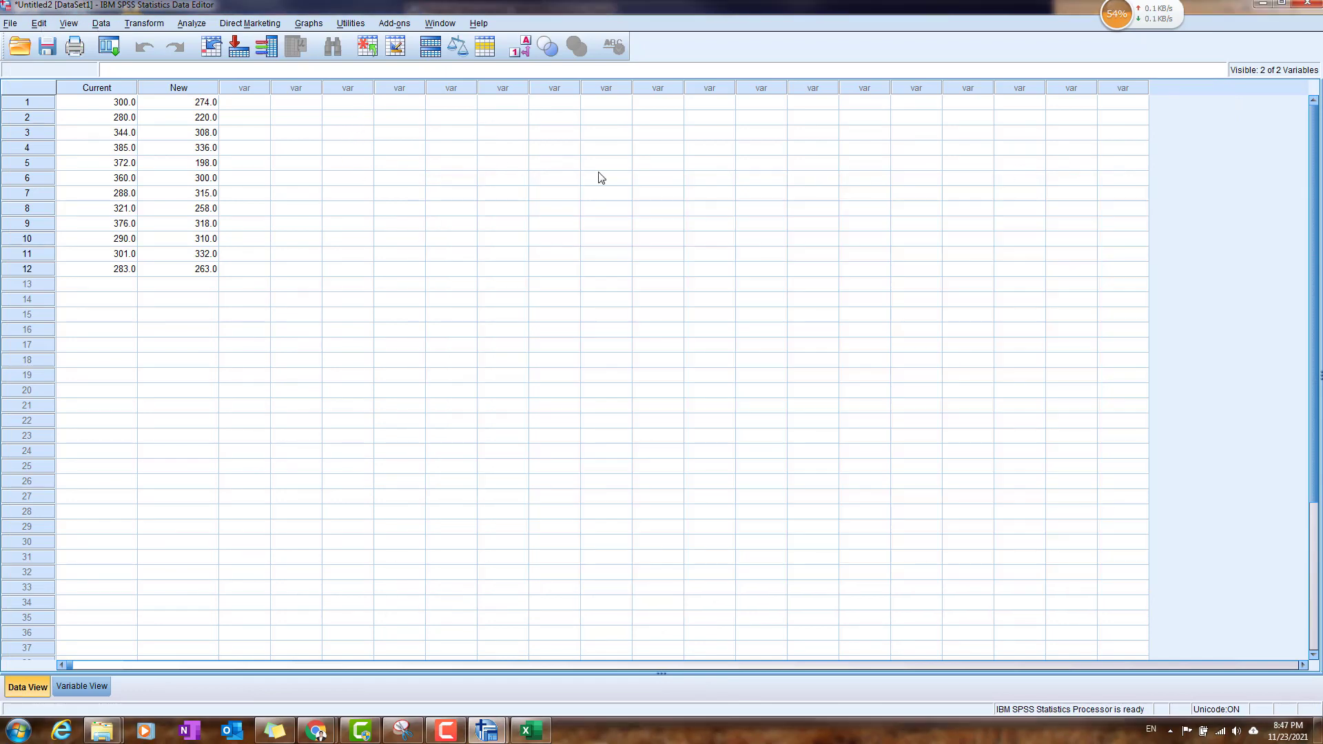
click(10, 24)
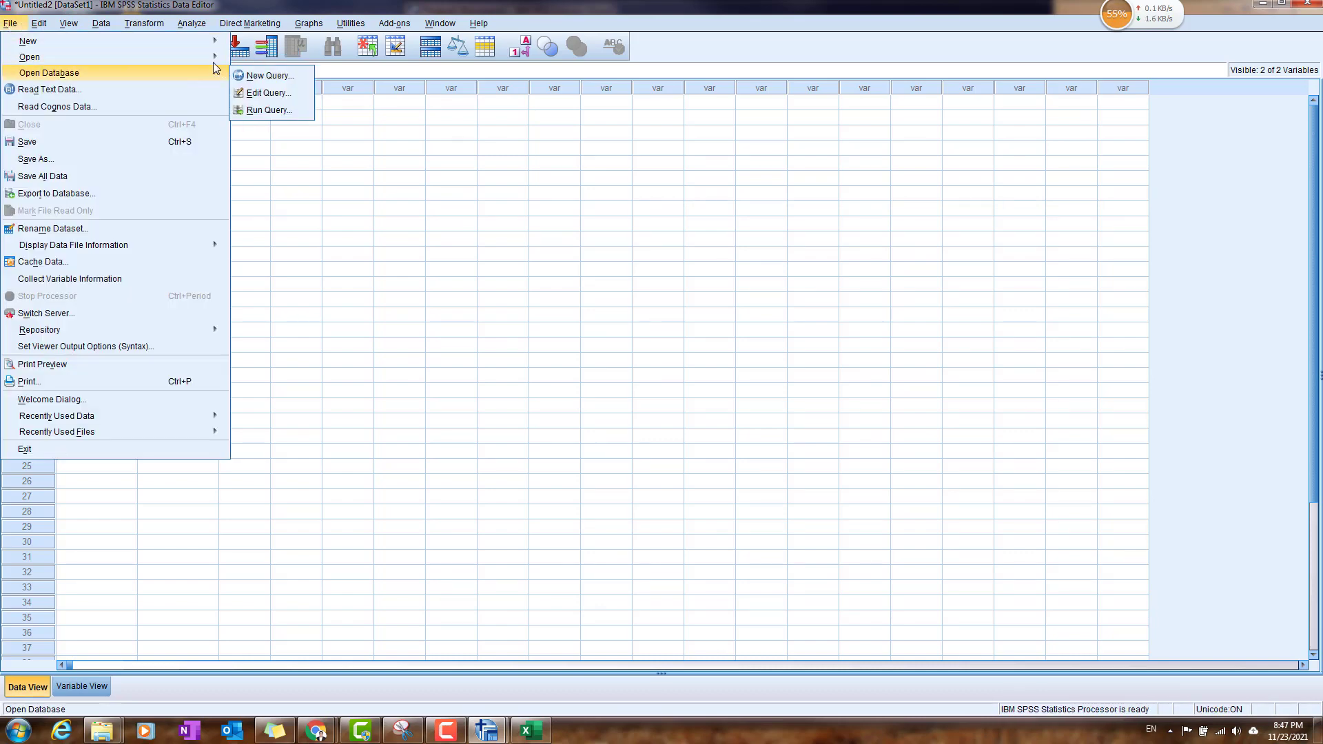
click(251, 62)
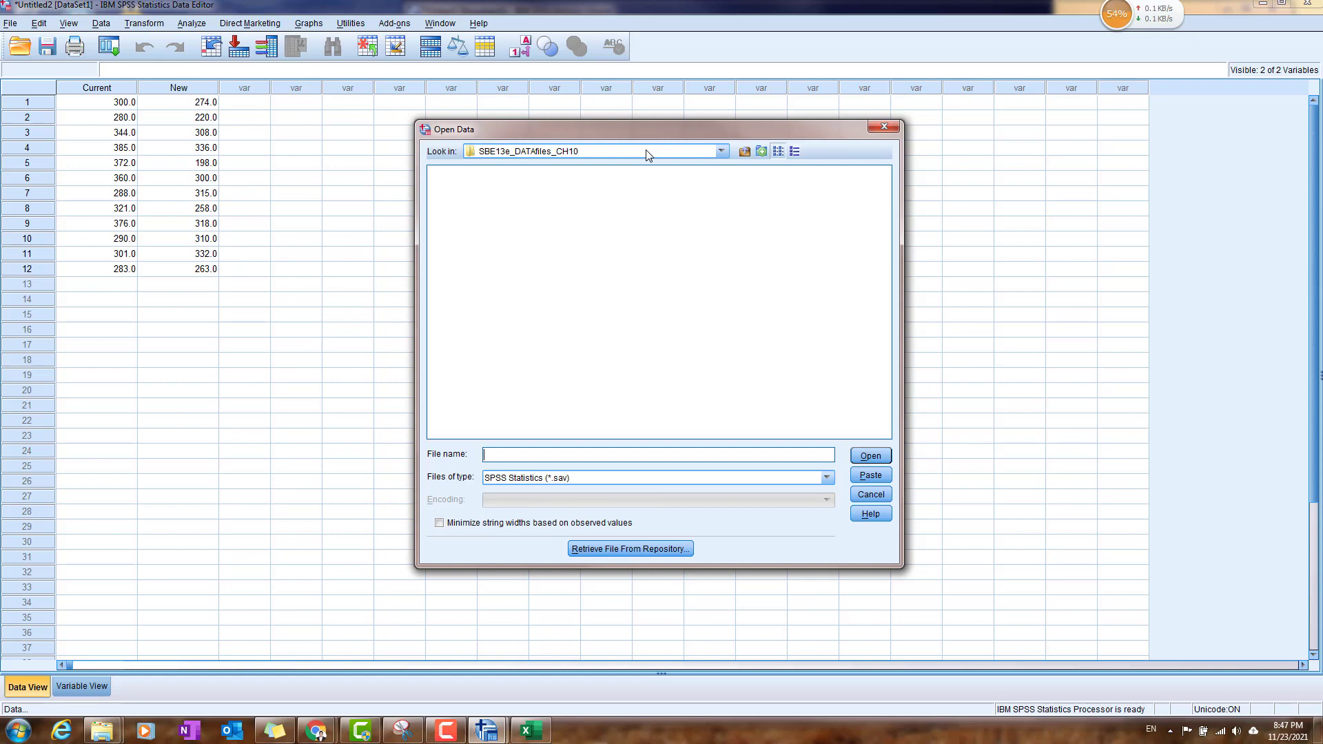
click(531, 731)
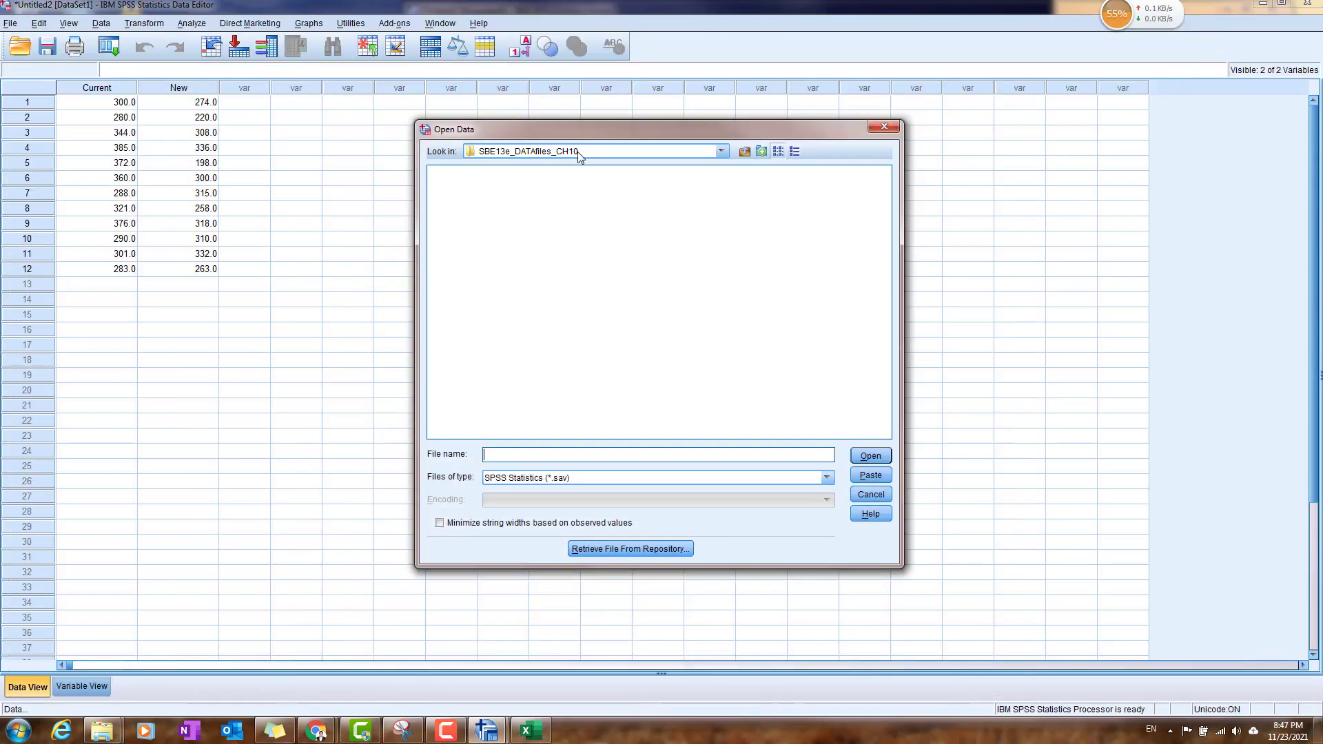
click(577, 152)
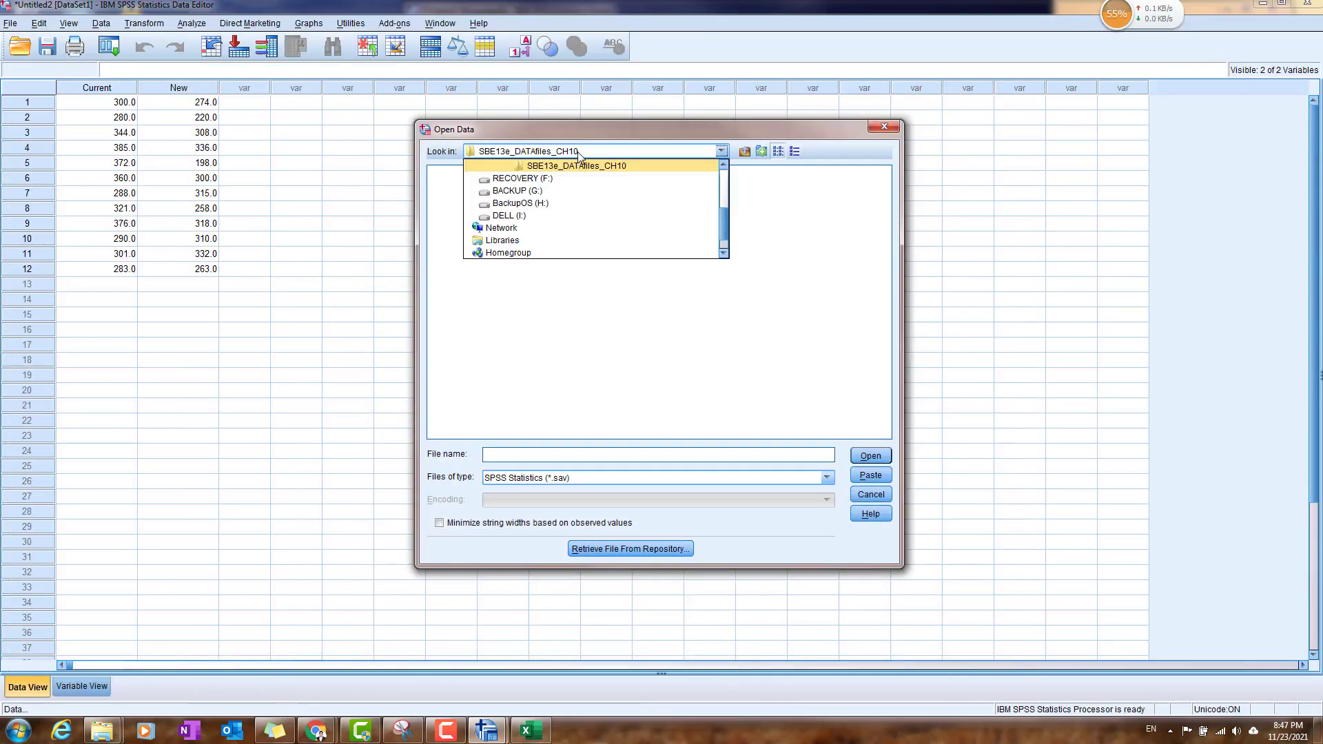
click(579, 155)
click(641, 153)
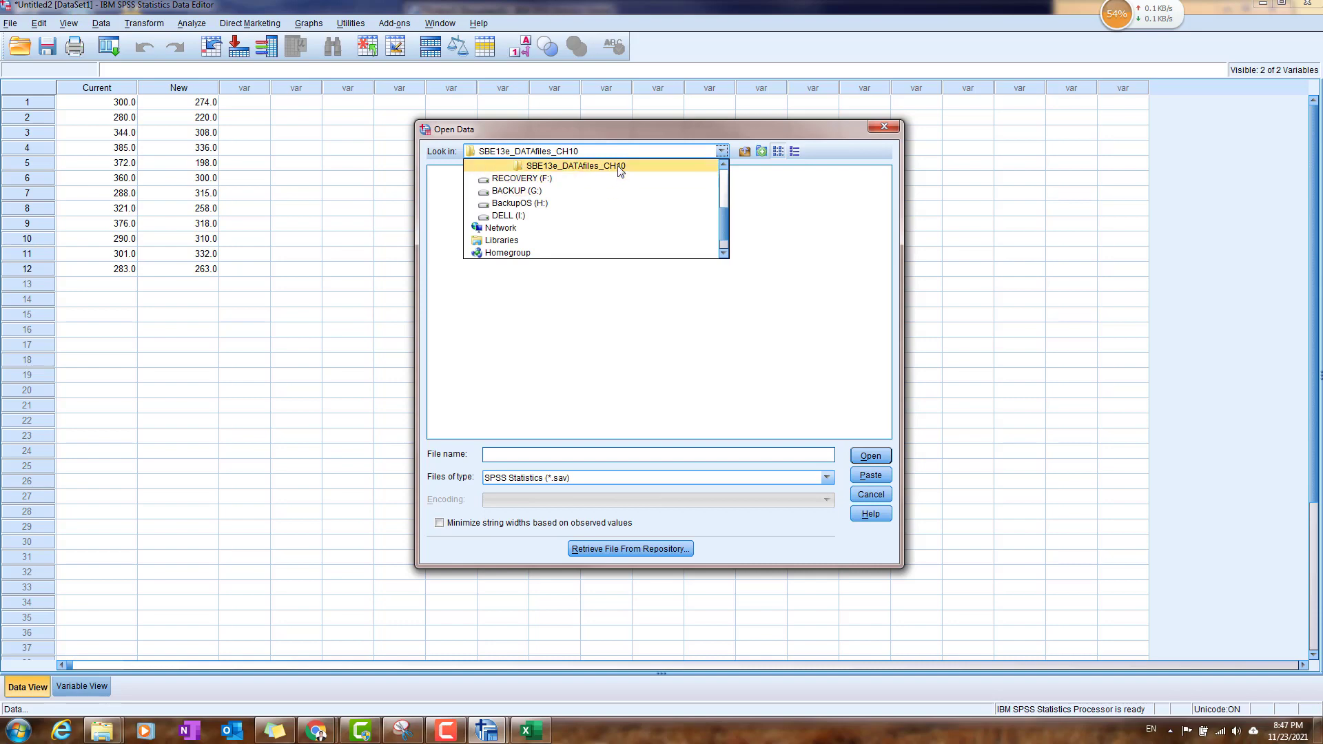
click(619, 167)
click(744, 151)
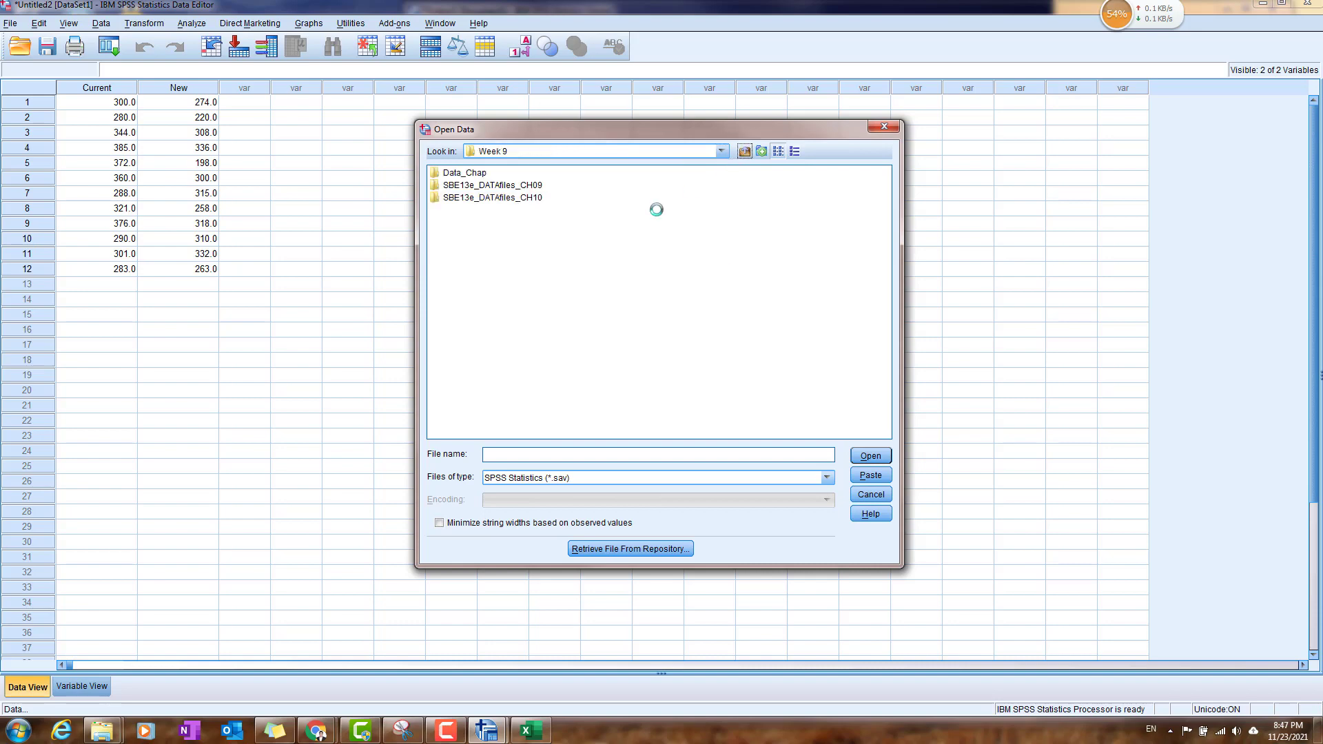
Open the Excel file Practice T-test.xlsx from worksheet Sheet1 [A1:B210], reading variable names from the first row.
click(667, 478)
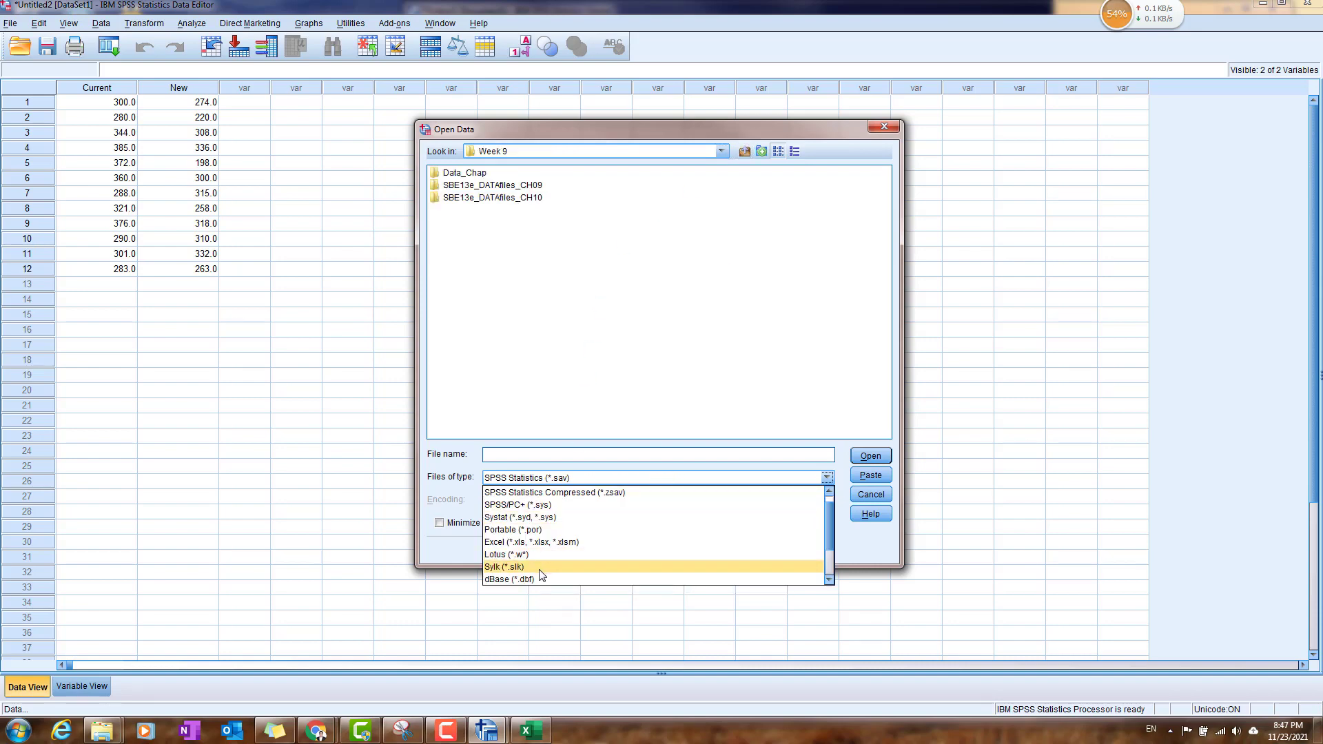
click(535, 543)
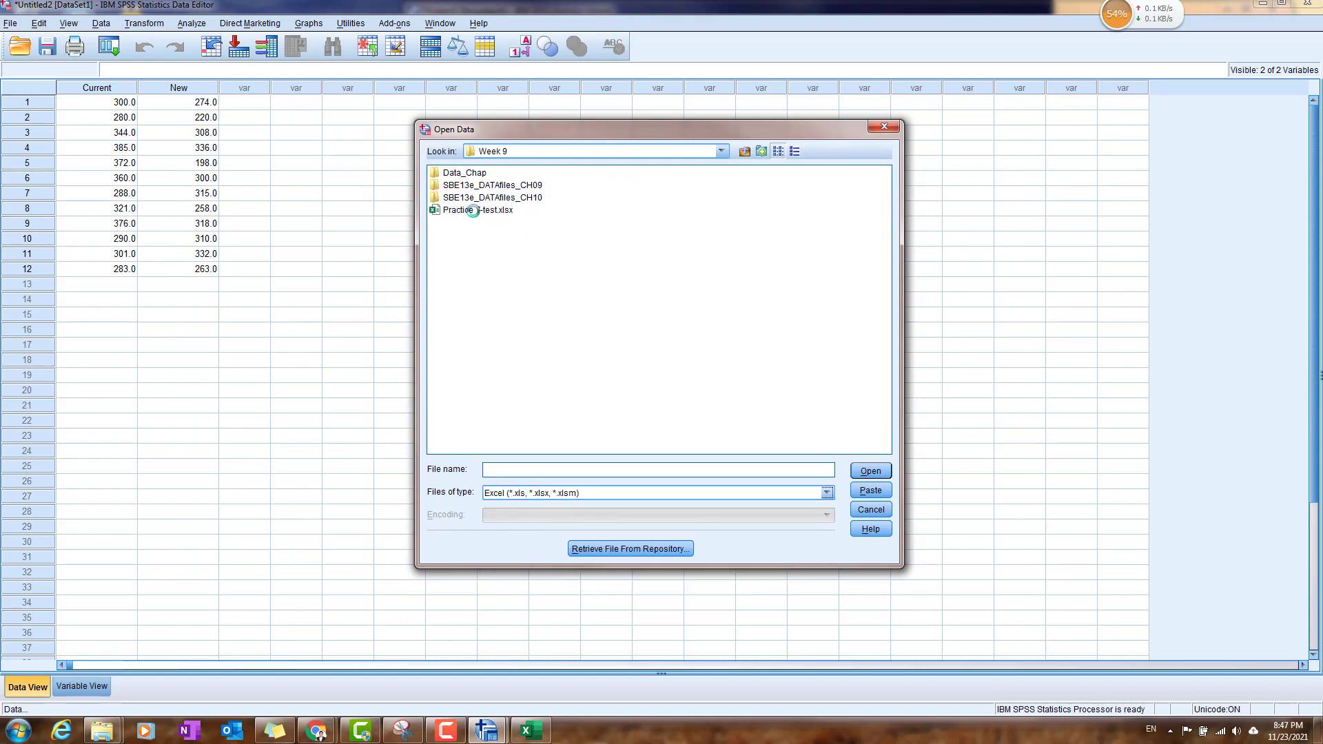
click(496, 213)
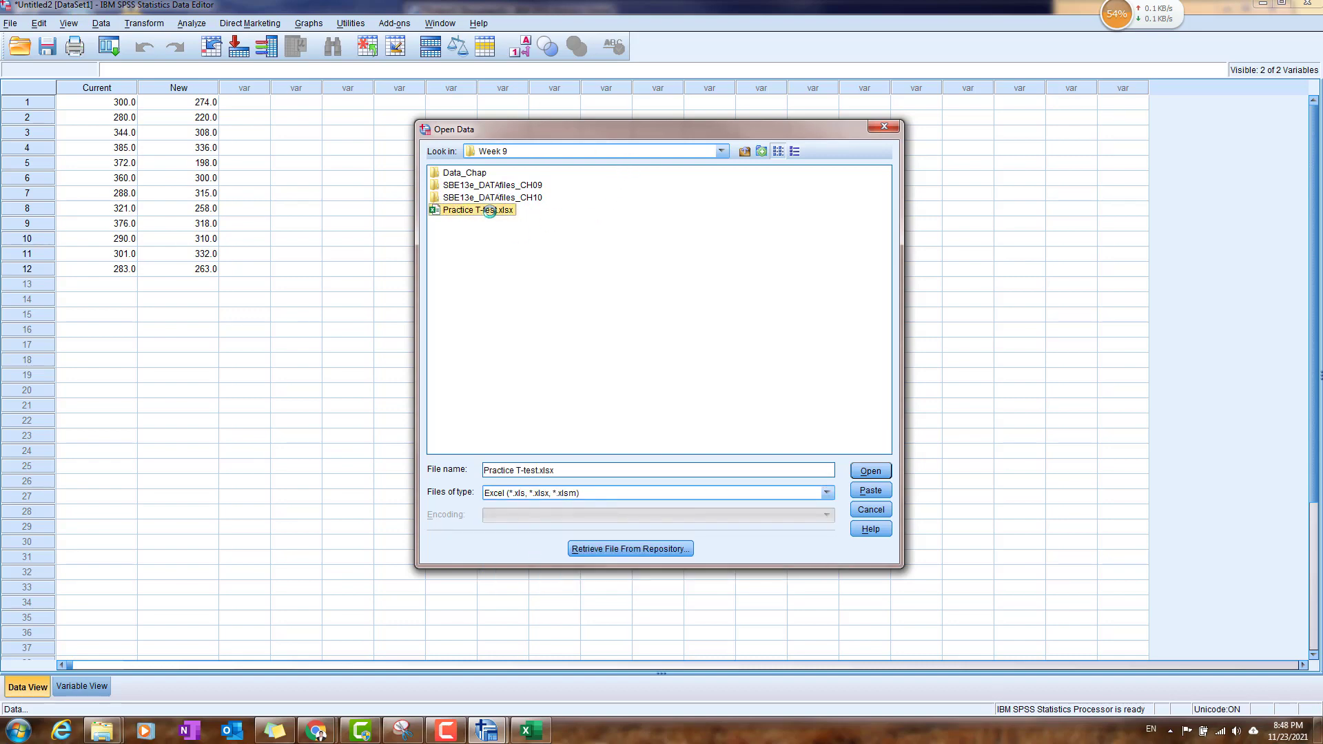
click(872, 471)
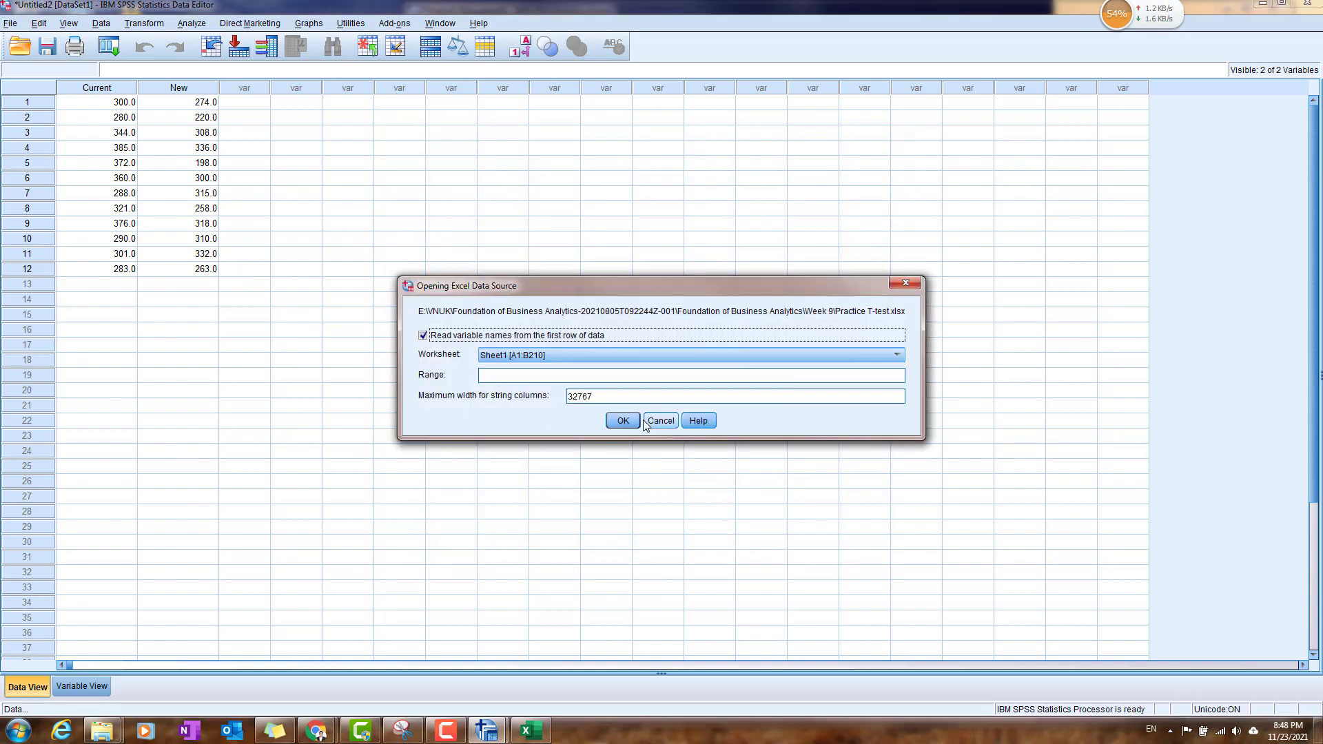
click(624, 422)
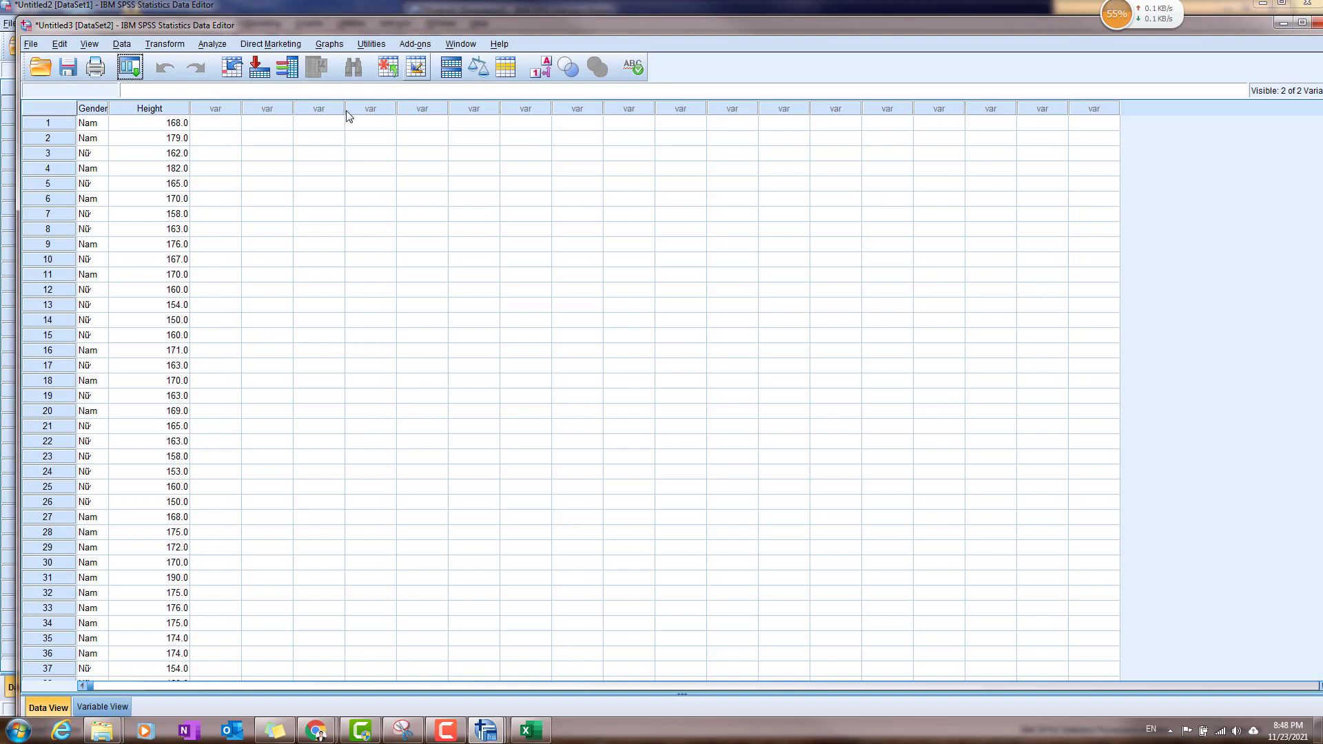
Check the definitions of the Gender and Height variables, then open the Independent-Samples T Test setup over the data.
click(102, 706)
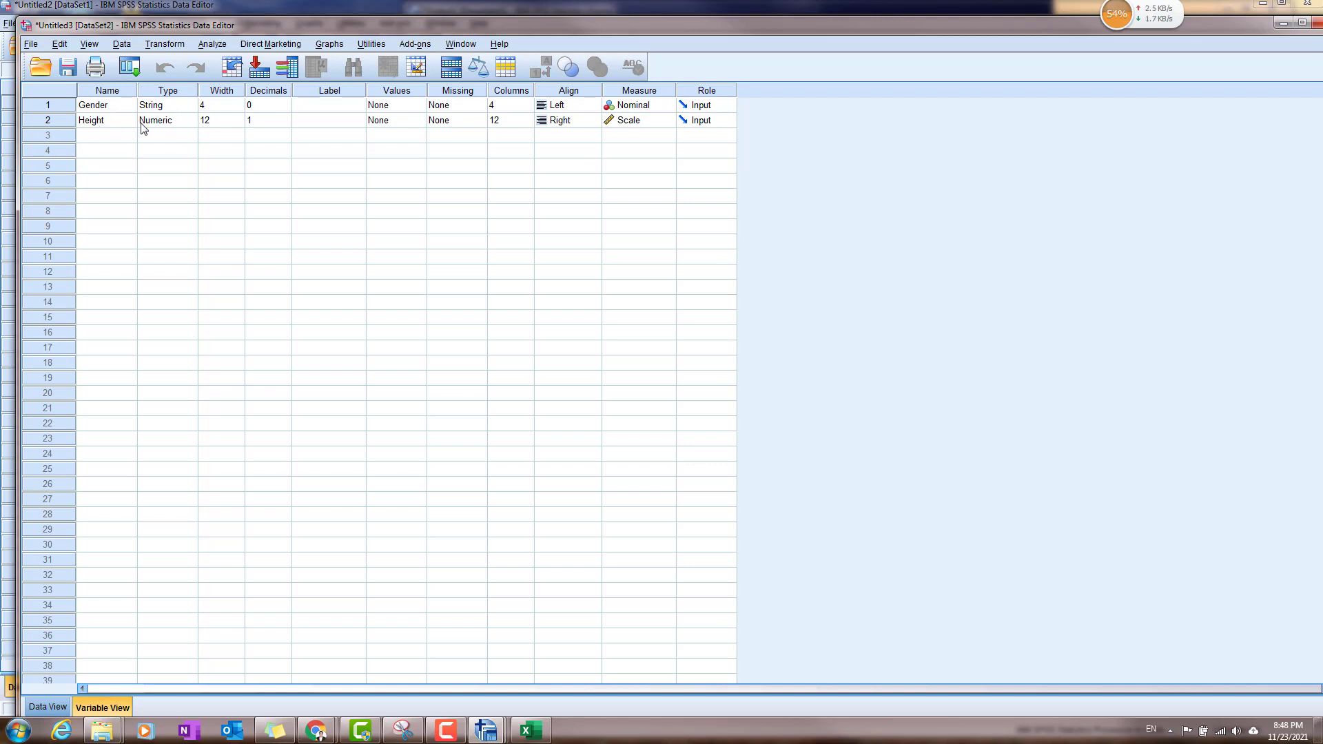
click(43, 707)
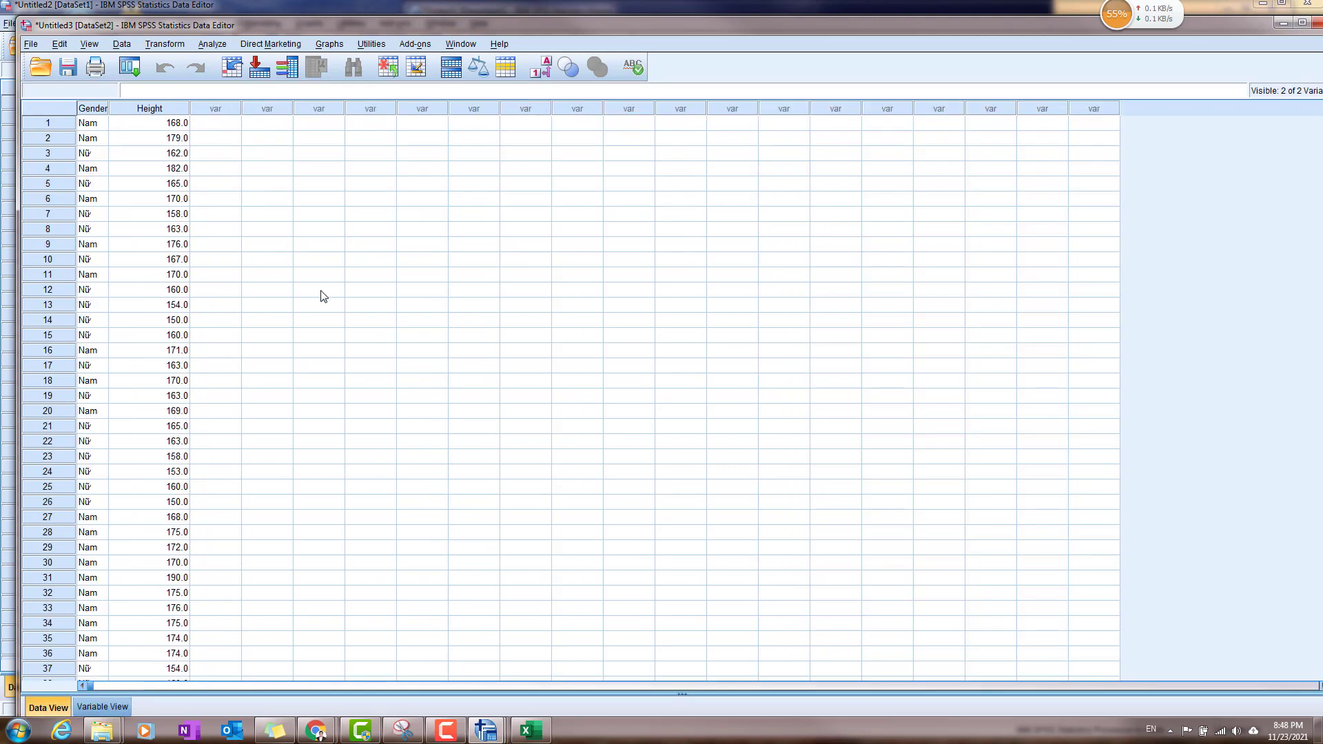
click(210, 44)
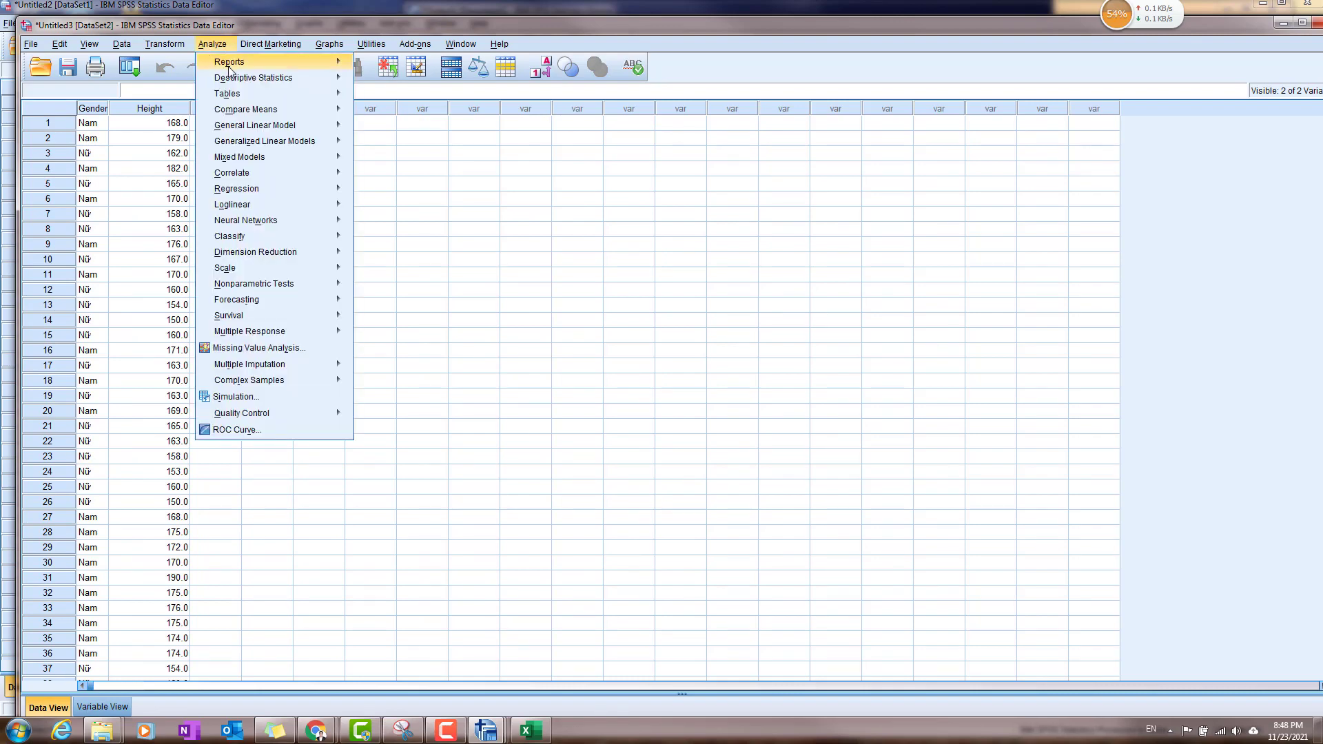
mouse_move(241, 112)
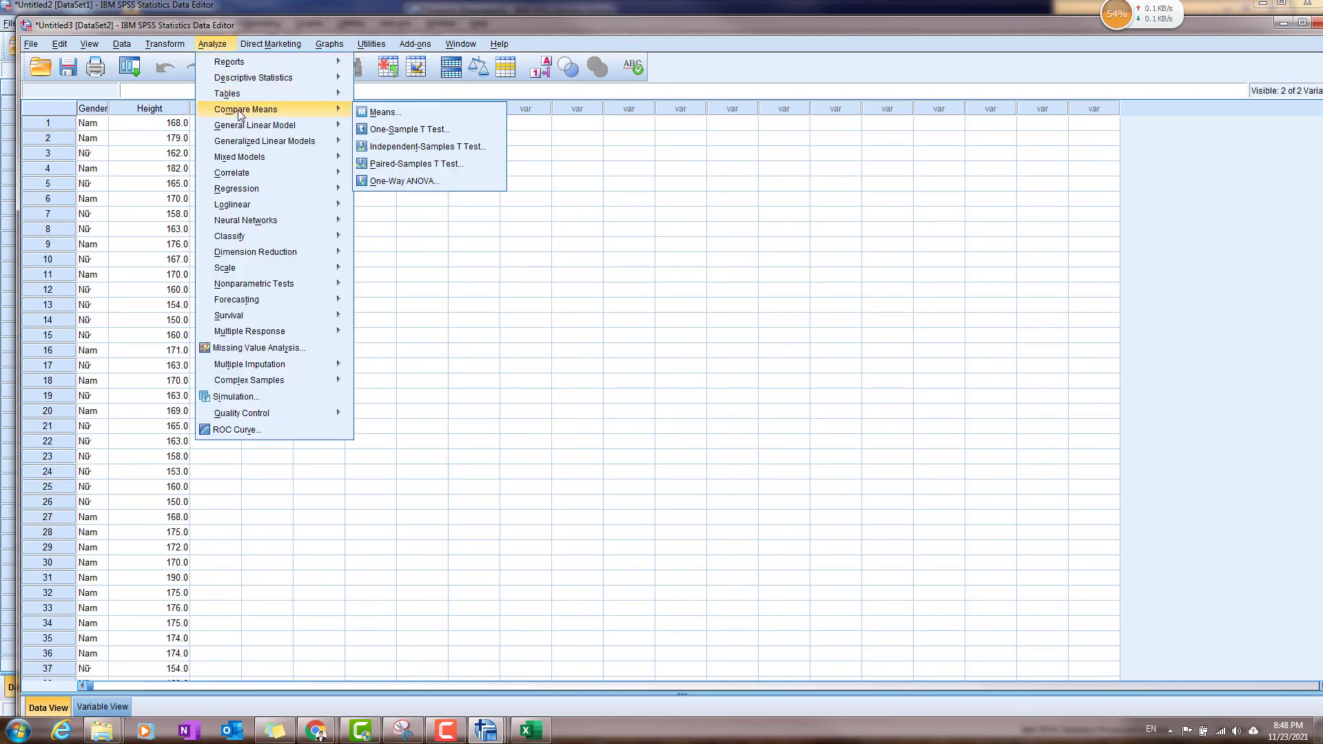
click(442, 147)
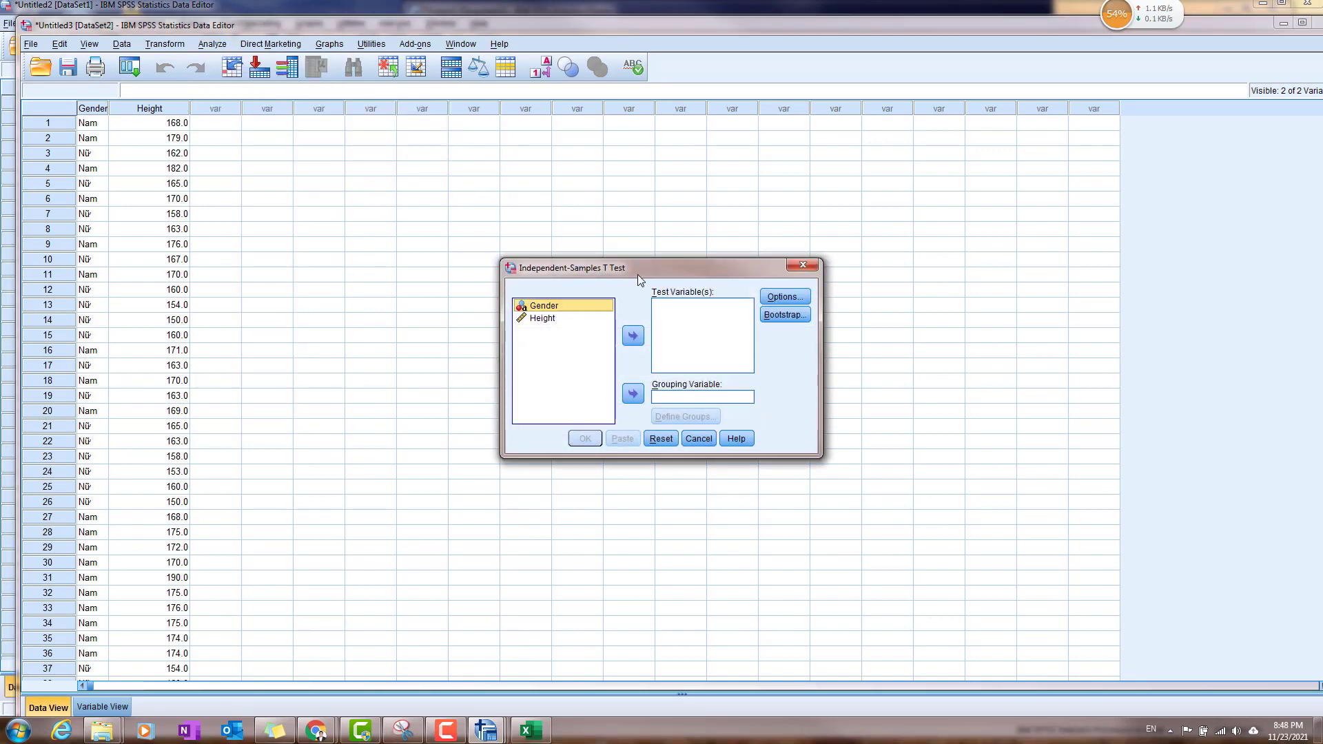
drag(638, 274, 593, 143)
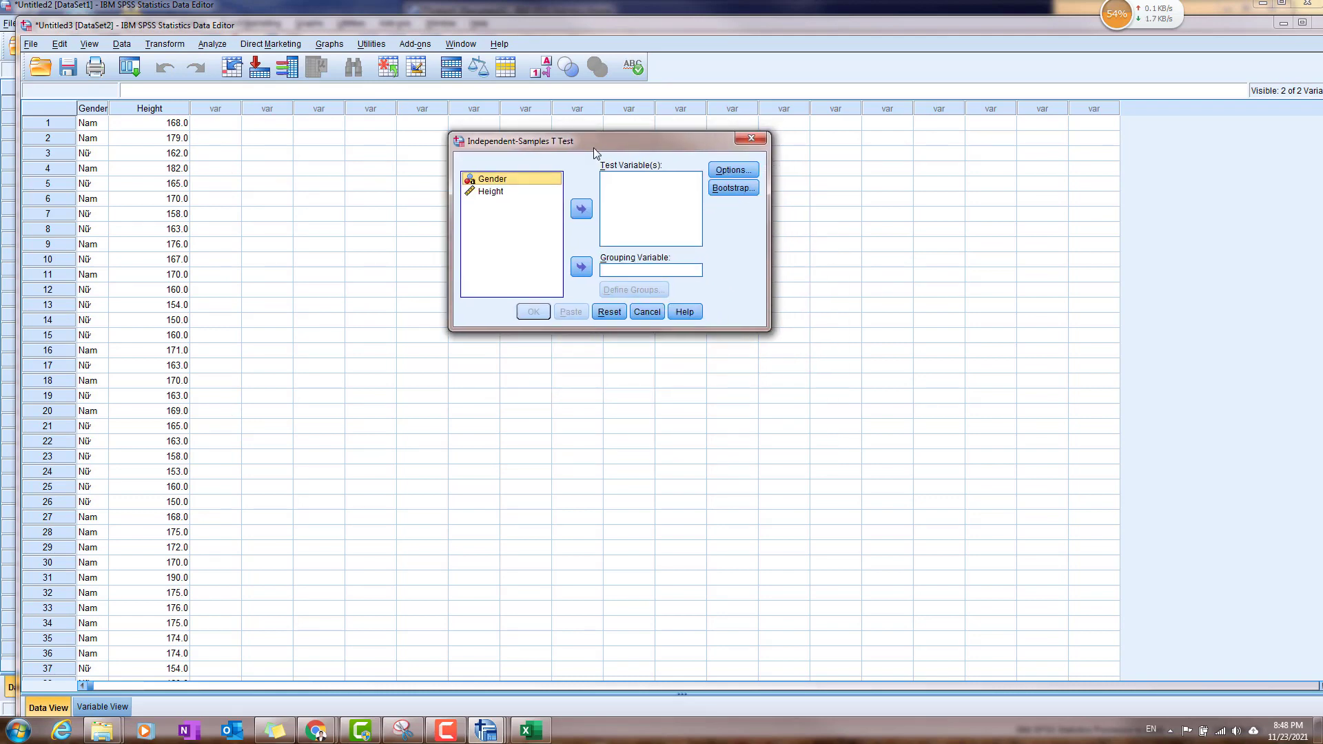
Assign Height as the test variable and Gender as the grouping variable of the independent-samples t-test.
click(493, 193)
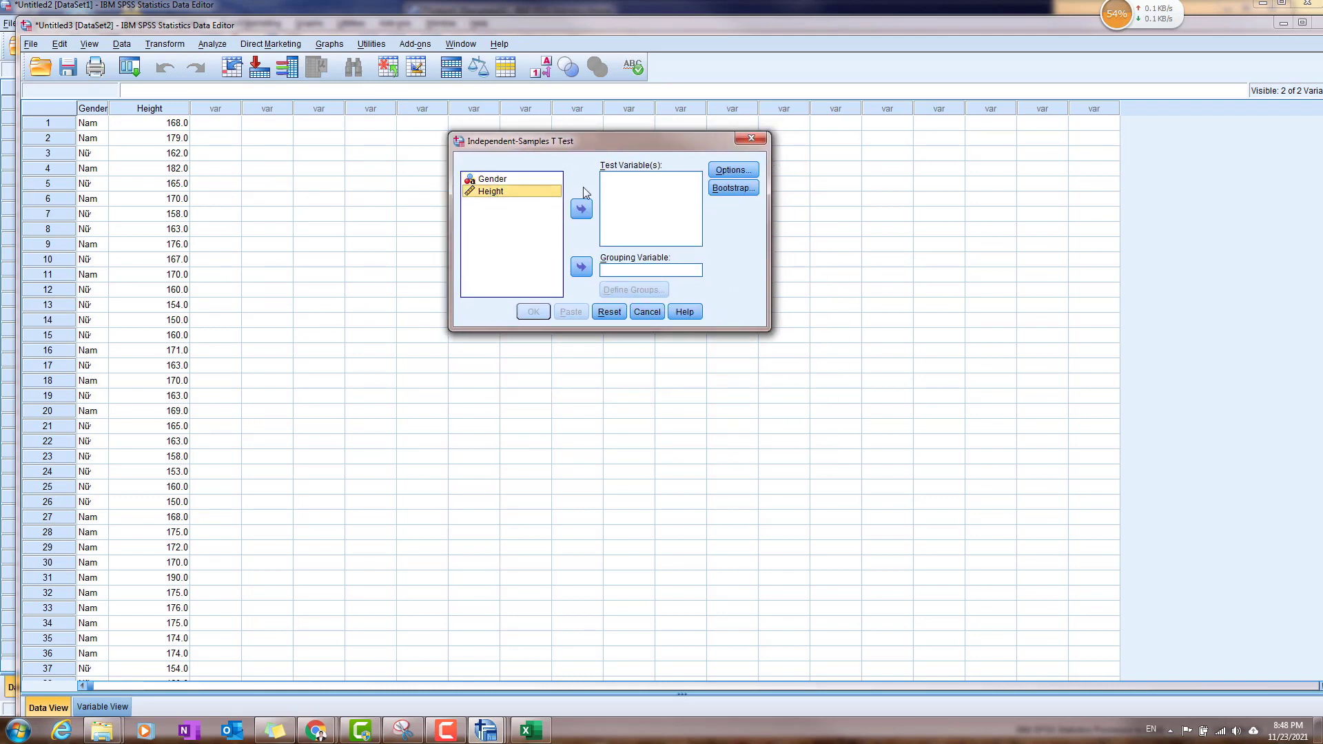
click(582, 209)
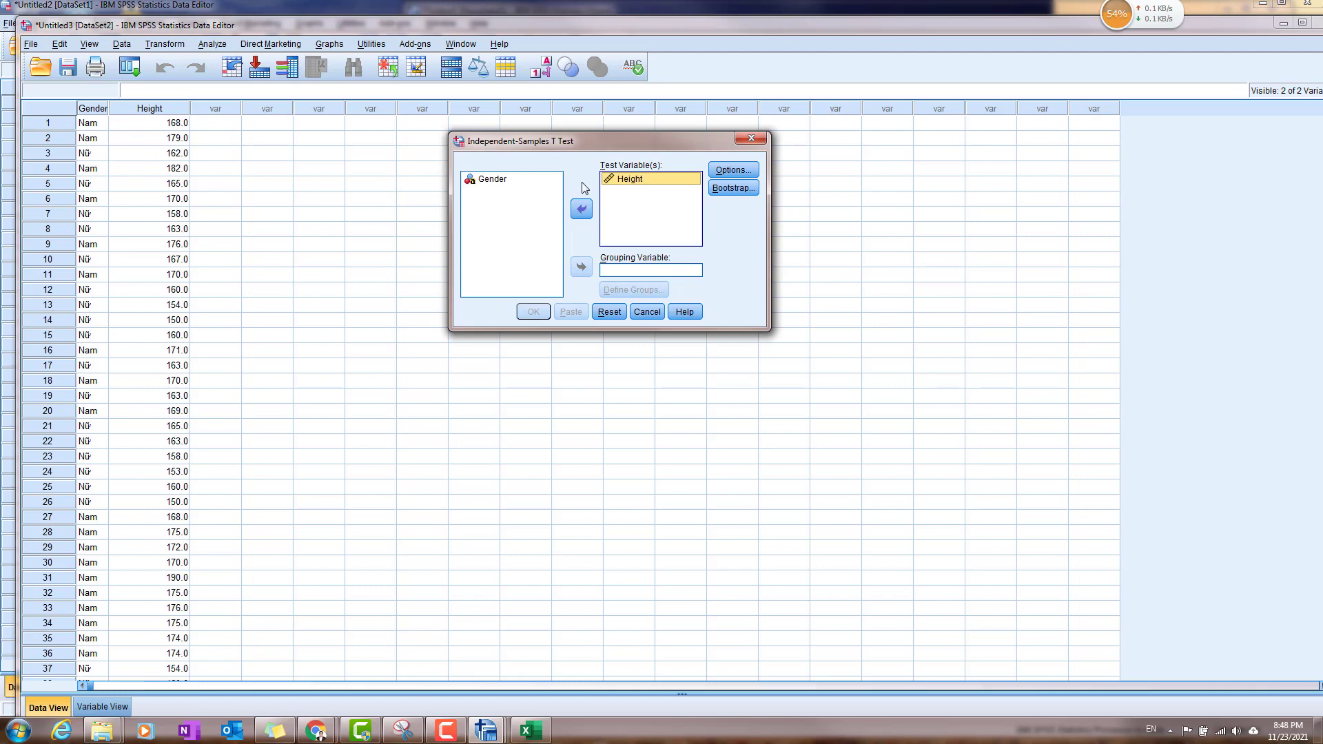
click(495, 179)
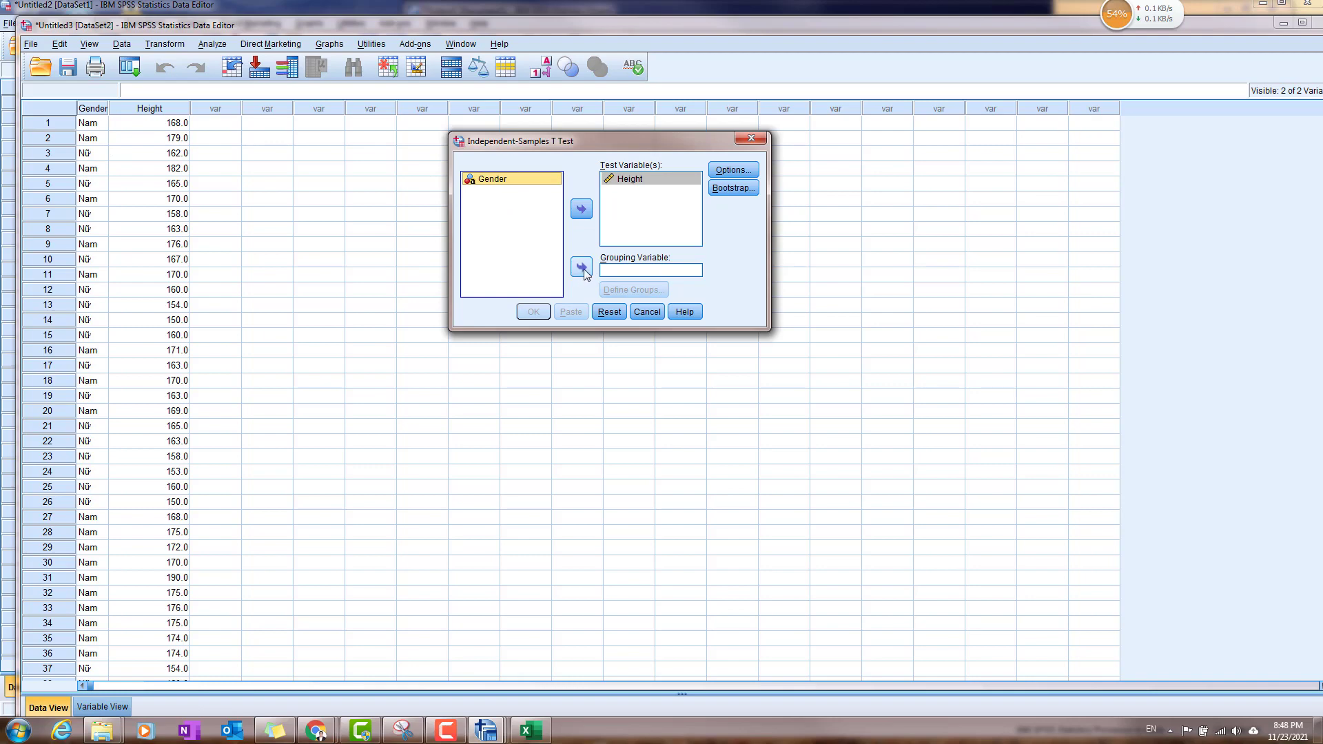
click(583, 269)
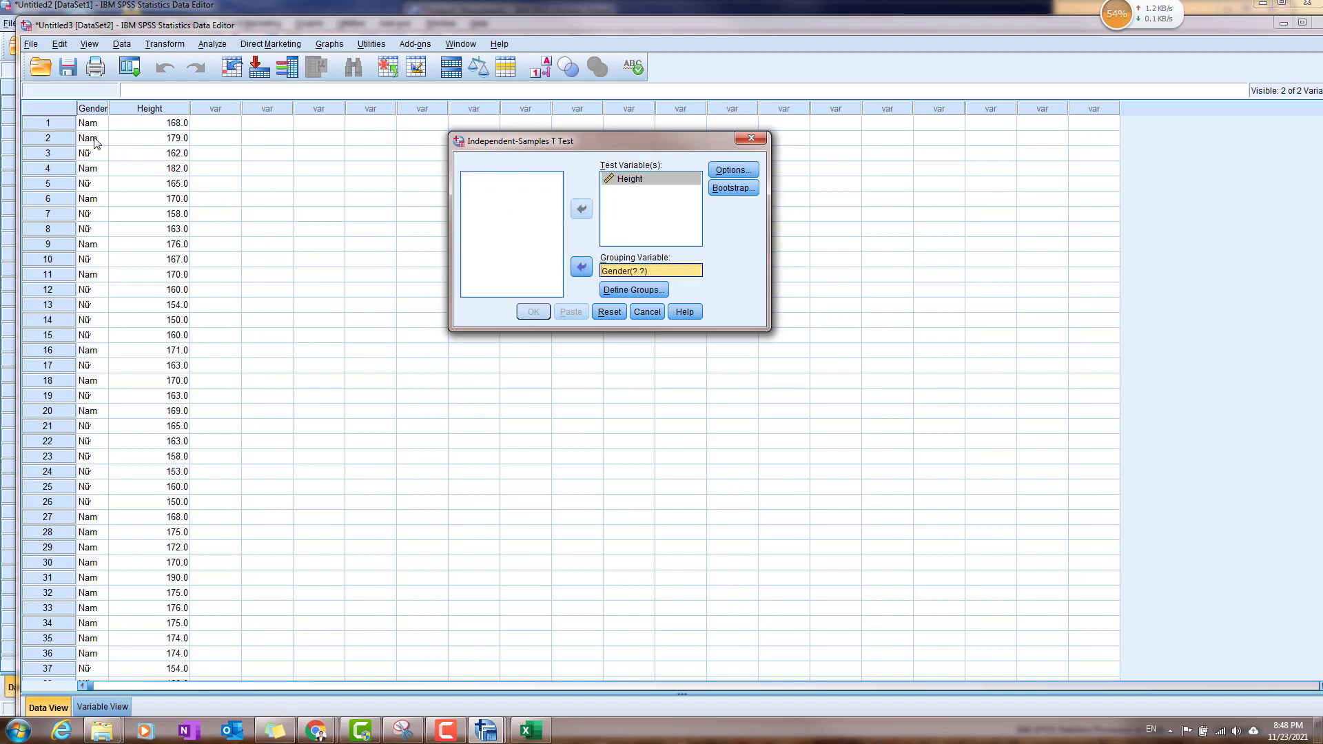
Define the Gender groups for the test, with Nam as group 1 and Nữ as group 2.
click(638, 296)
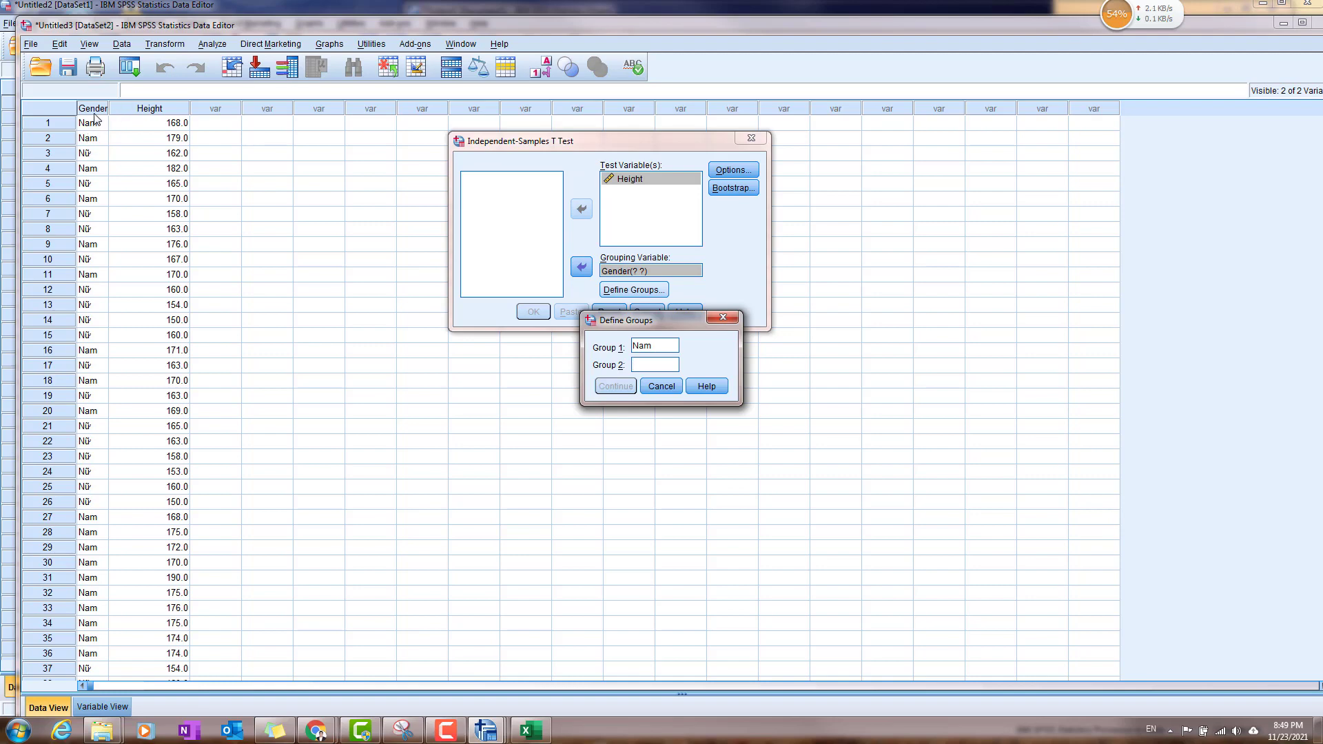
text(Nu)
click(620, 386)
Keep the 95% confidence interval with cases excluded analysis by analysis, and run the independent-samples t-test.
click(733, 170)
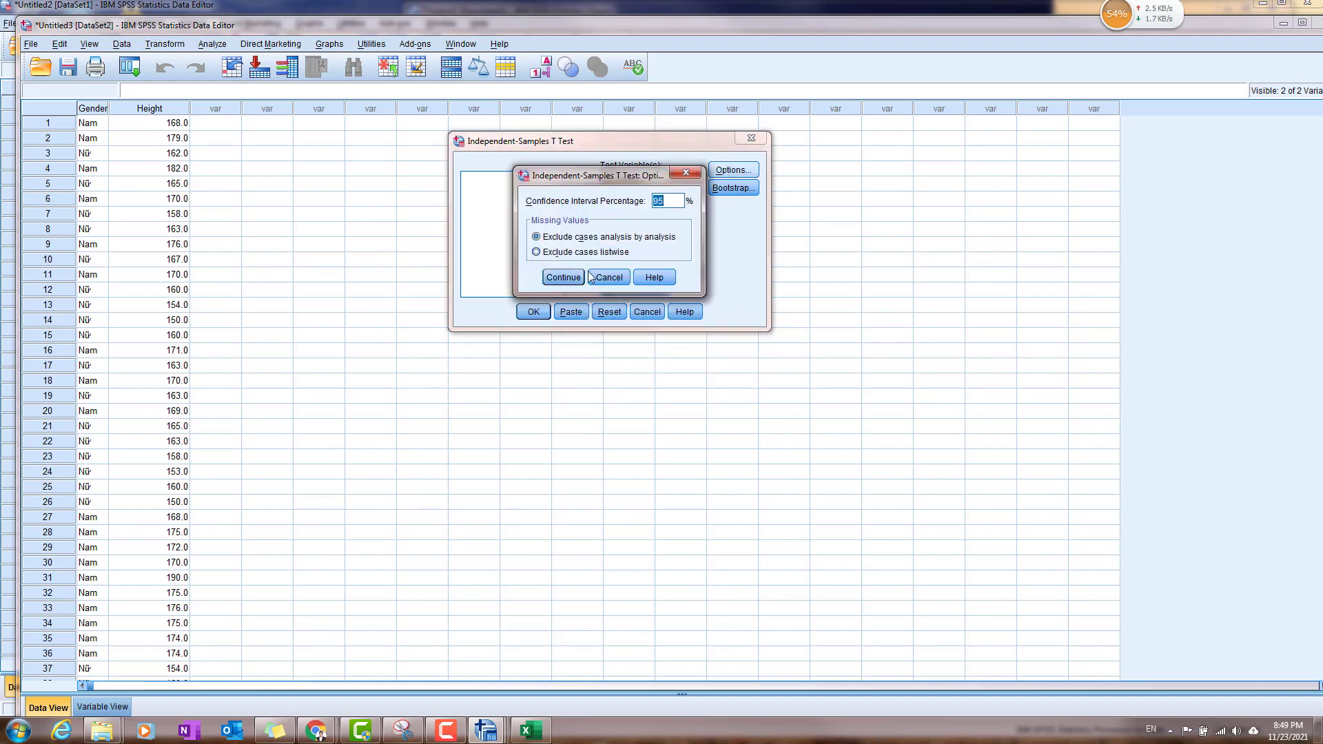
click(573, 277)
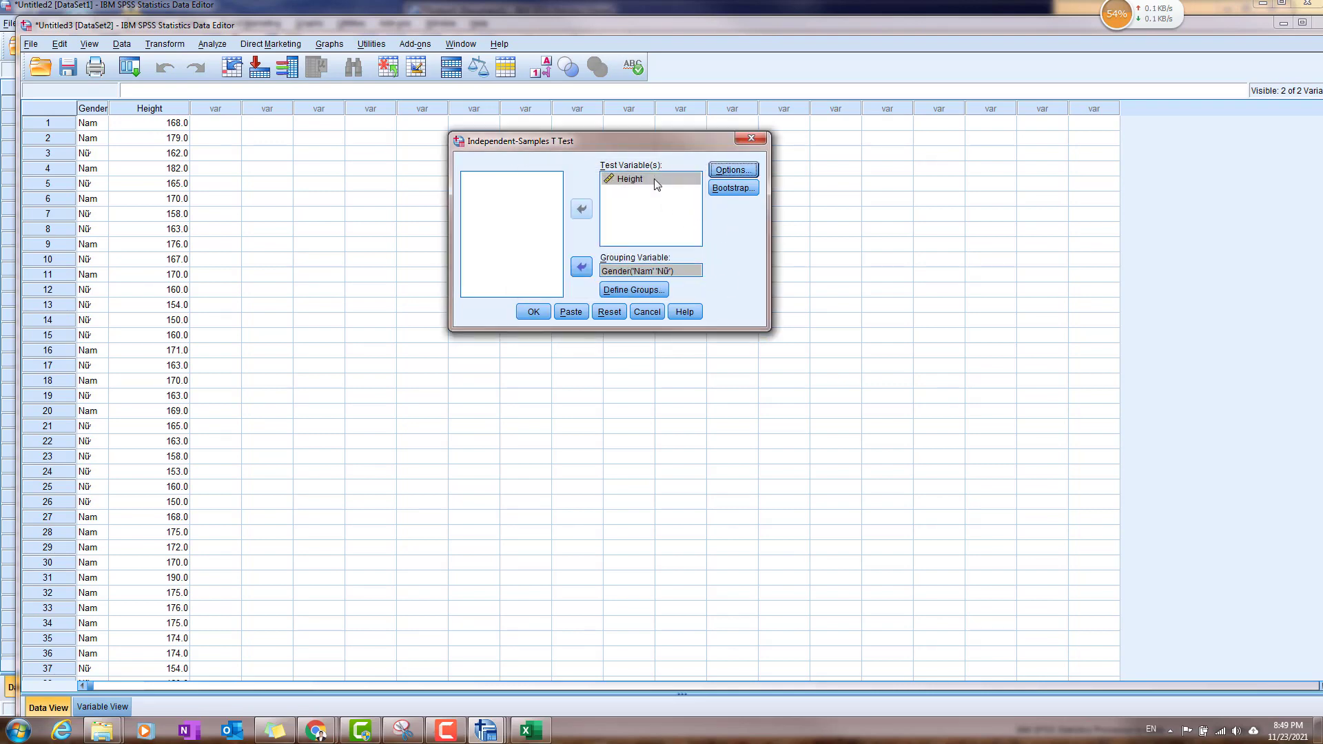
click(534, 314)
Bring the new t-test output fully into view and examine the Group Statistics table for Height by Gender.
scroll(641, 328, down, 3)
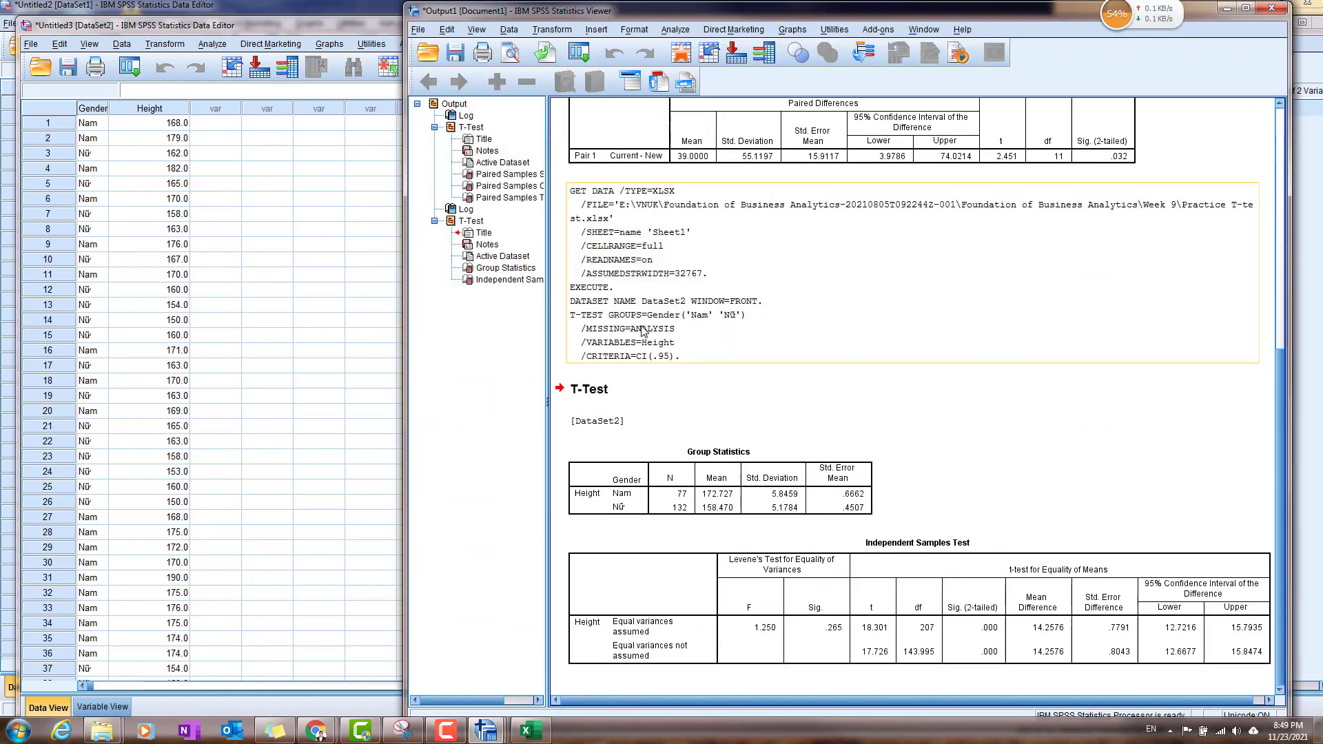
drag(903, 18, 732, 22)
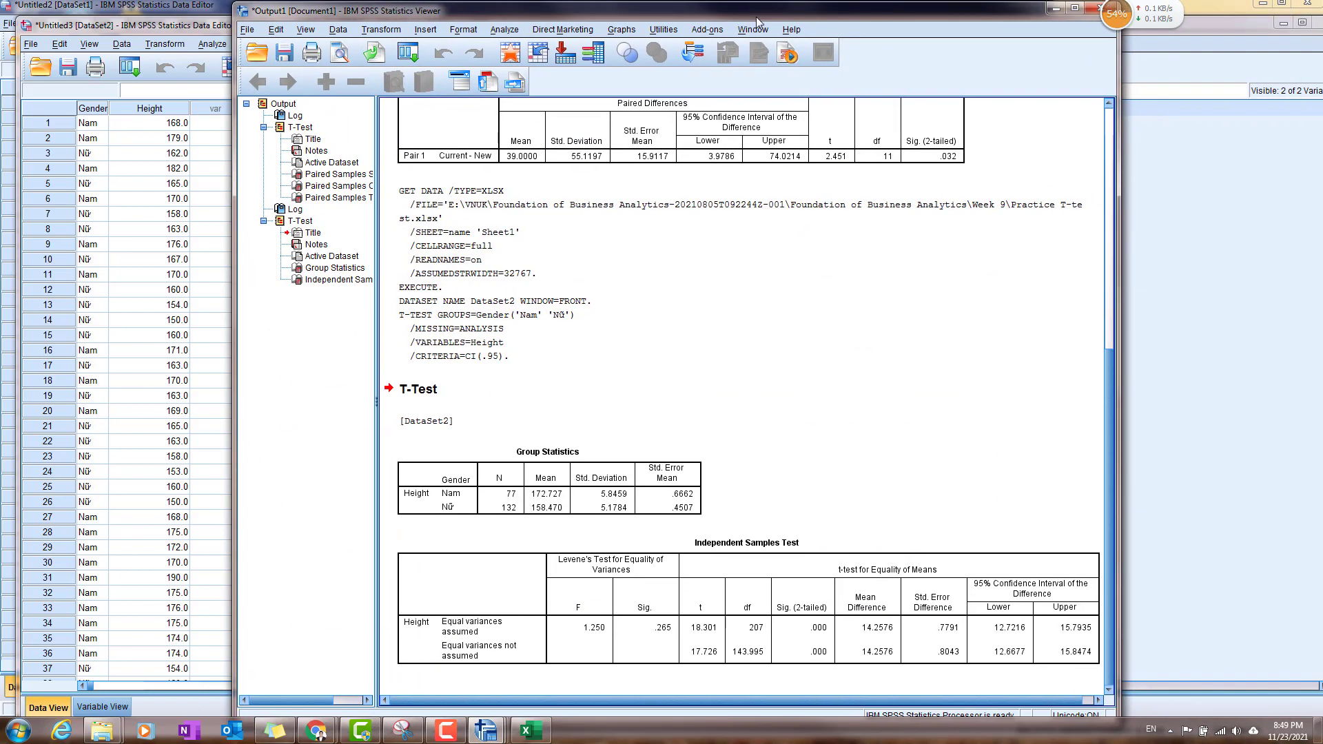
click(497, 505)
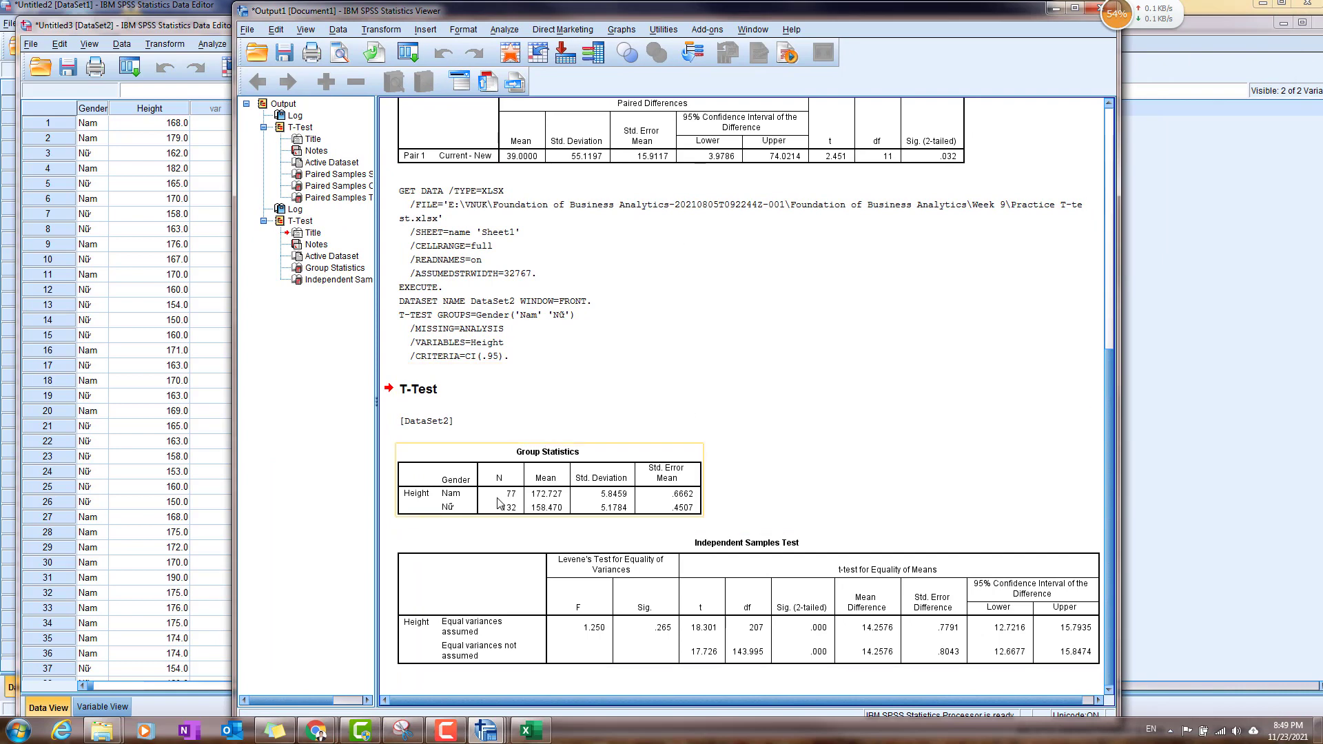